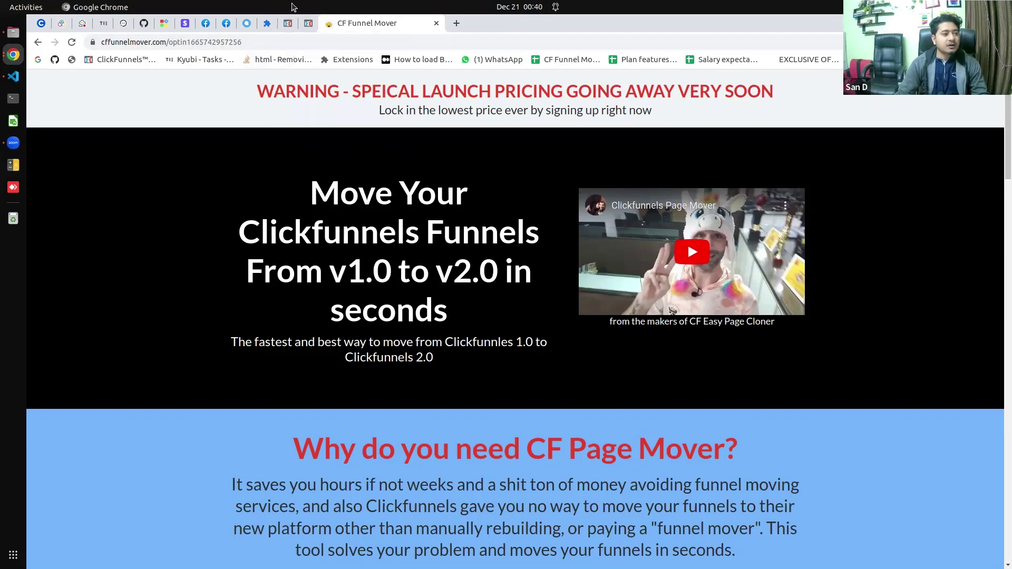
# Step: Glance at the pinned ClickFunnels tab, then return to the cffunnelmover.com opt-in page
pyautogui.click(287, 23)
pyautogui.click(369, 23)
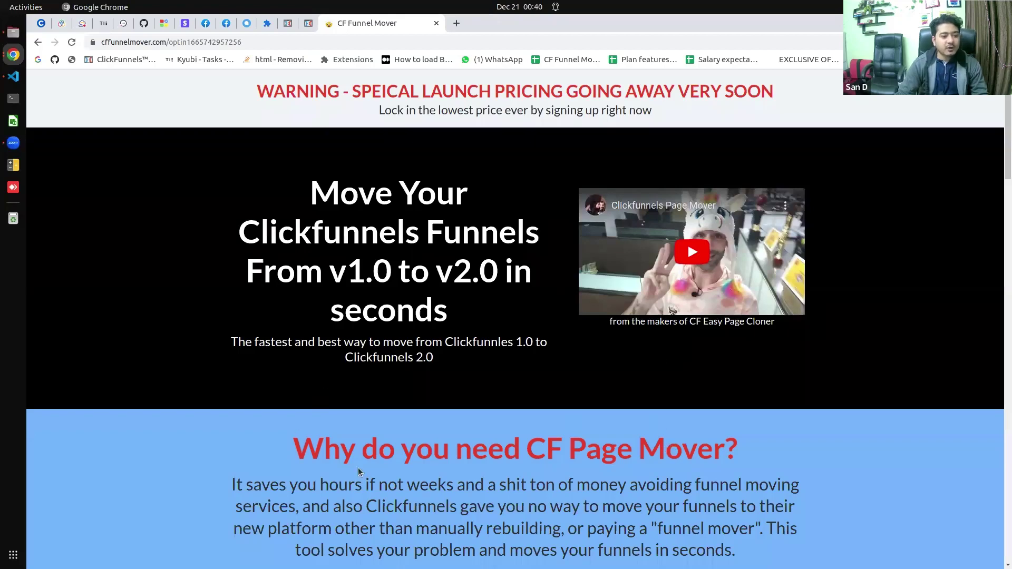
pyautogui.moveTo(309, 28)
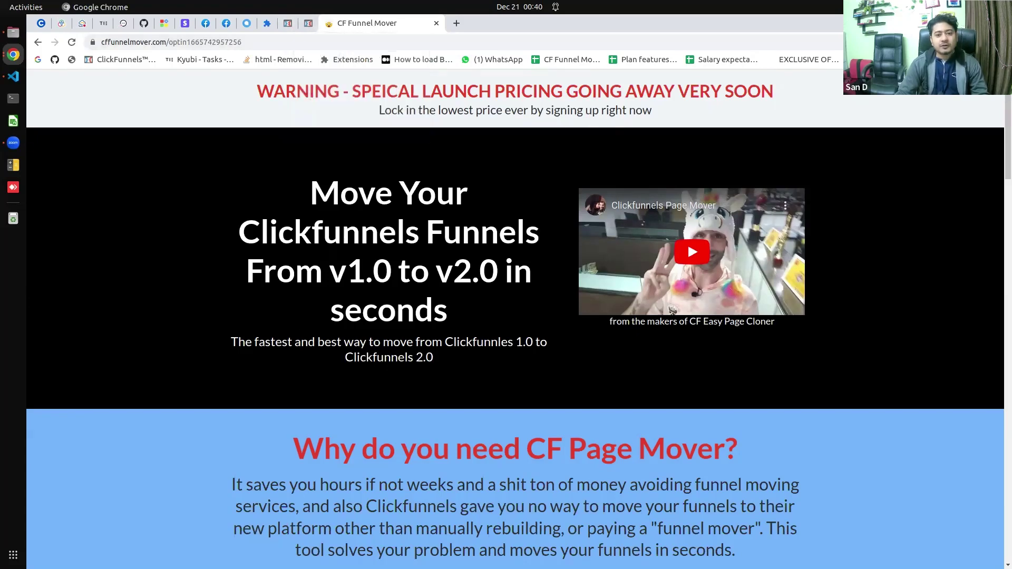
# Step: Reload the landing page, copy it with Easy CF Page Cloner's Copy Funnel Page, then switch to ClickFunnels
pyautogui.click(914, 42)
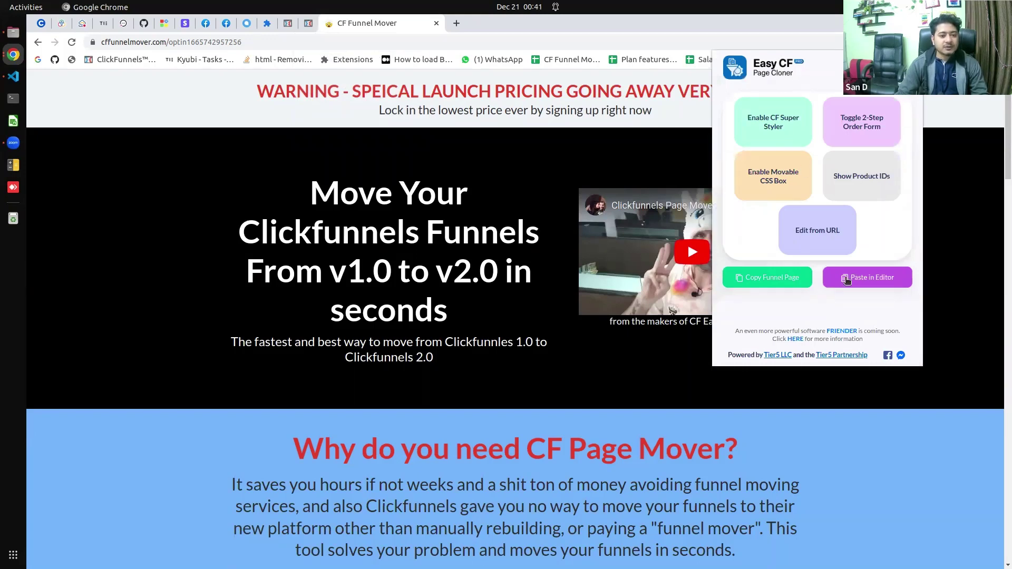
pyautogui.click(178, 253)
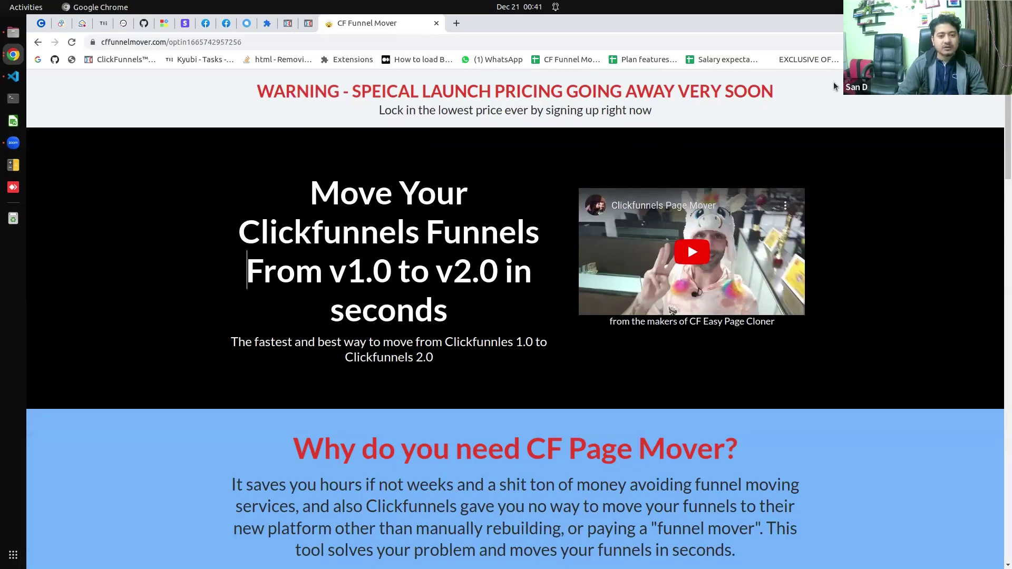
pyautogui.click(918, 42)
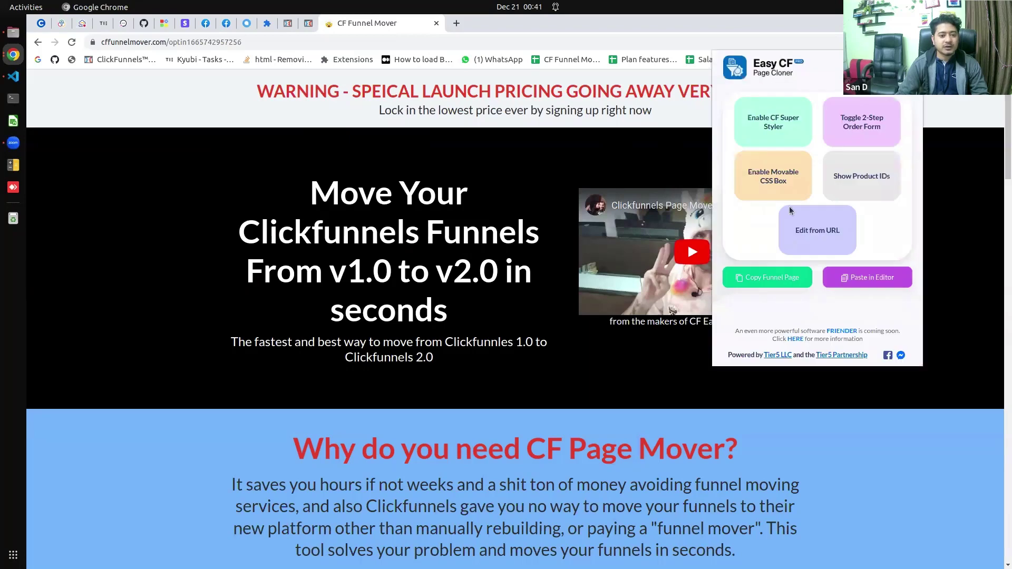
pyautogui.click(491, 251)
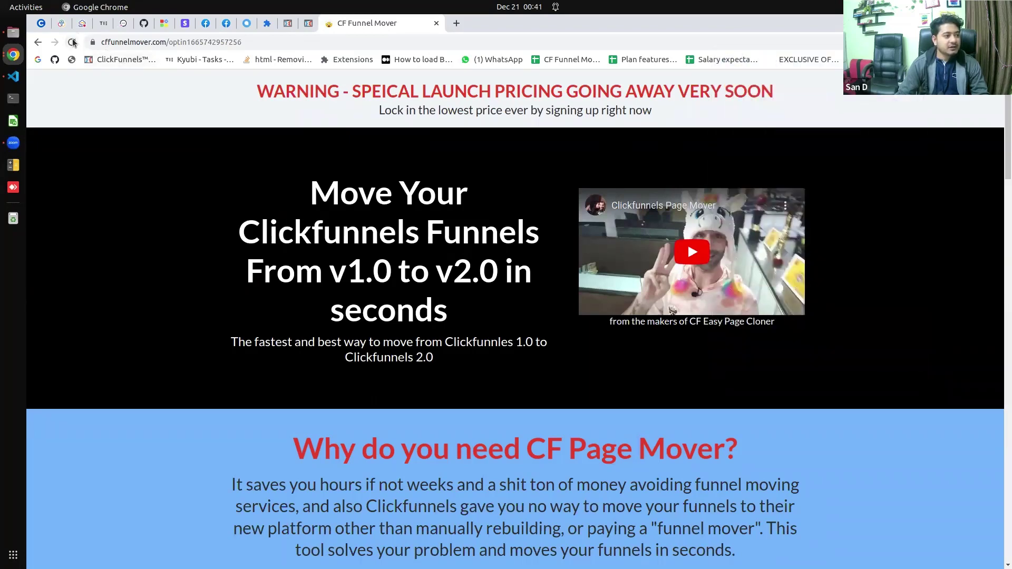
pyautogui.click(72, 42)
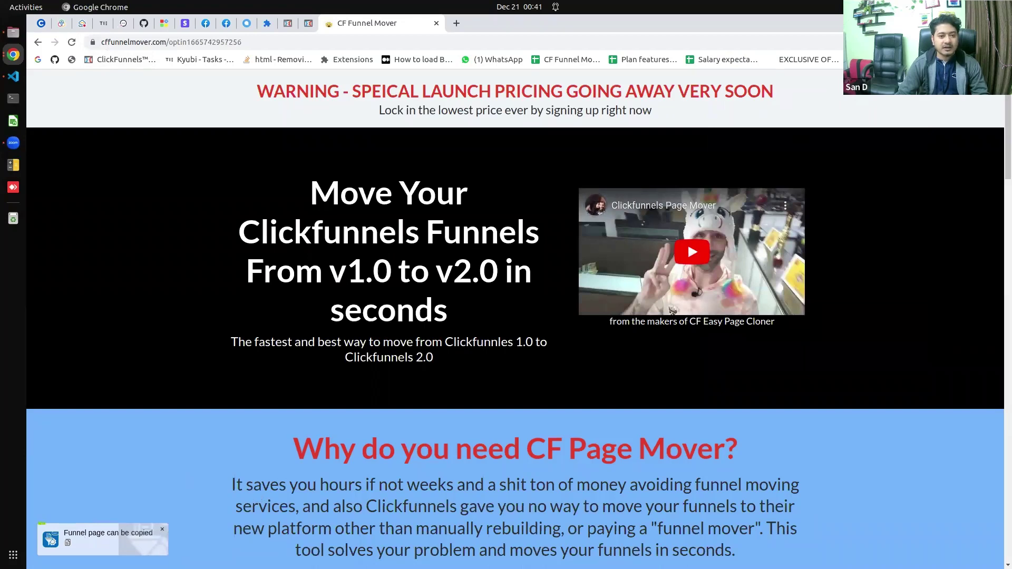
pyautogui.click(915, 43)
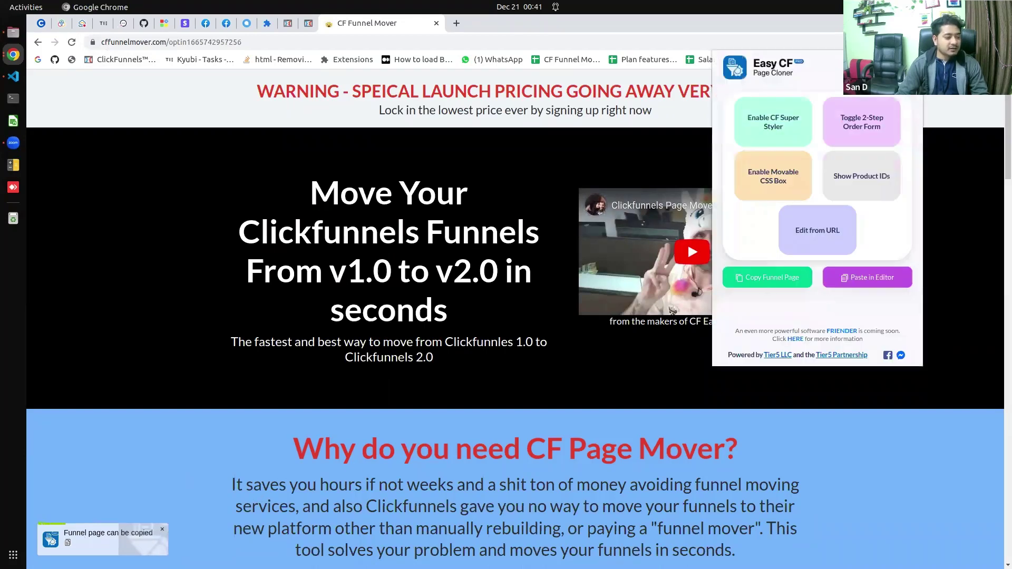
pyautogui.click(767, 278)
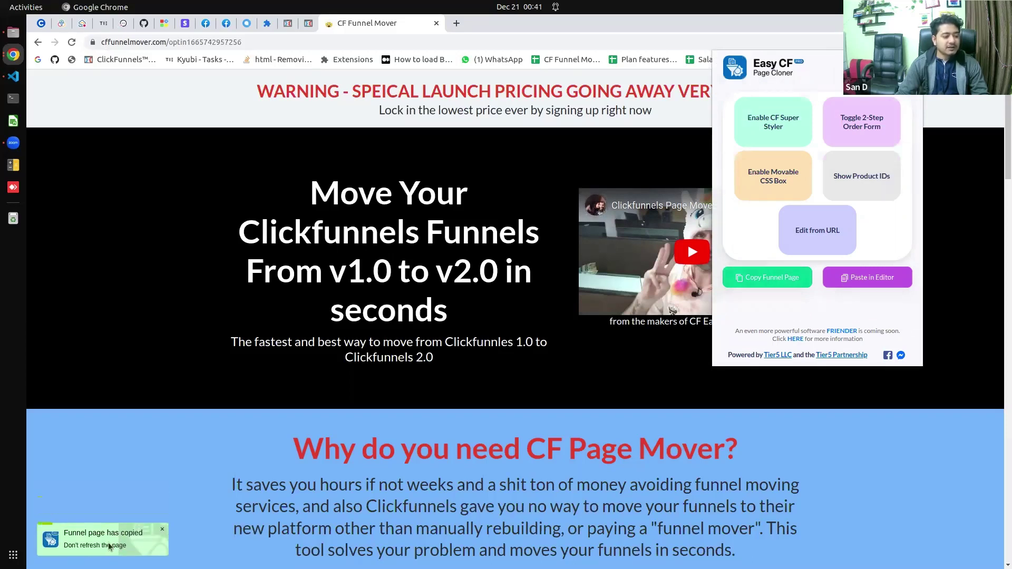
pyautogui.click(287, 23)
# Step: Search Funnels for 'san' and open the San testing CF cloner Pro latest funnel
pyautogui.moveTo(685, 84)
pyautogui.moveTo(627, 83)
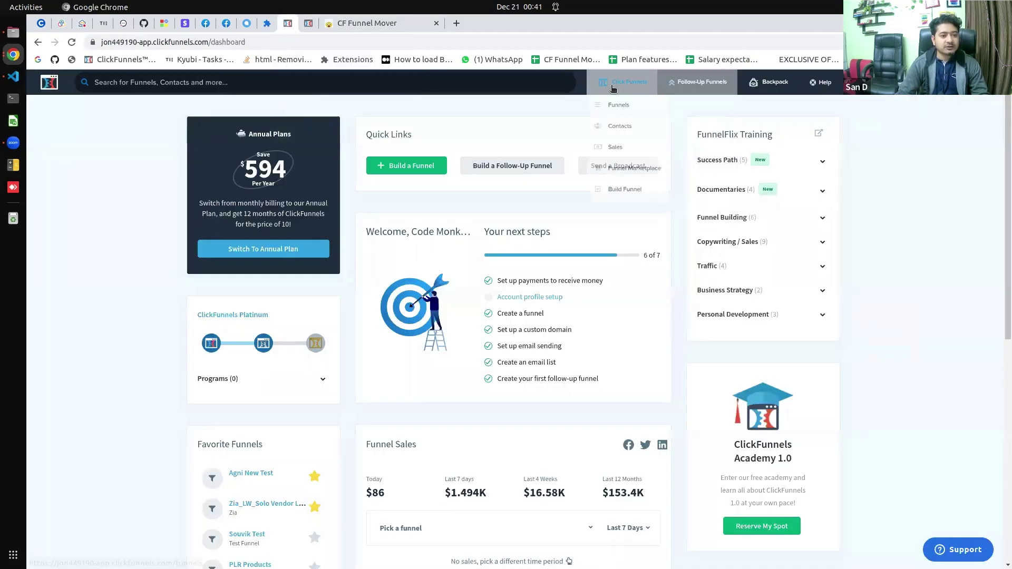
pyautogui.click(625, 106)
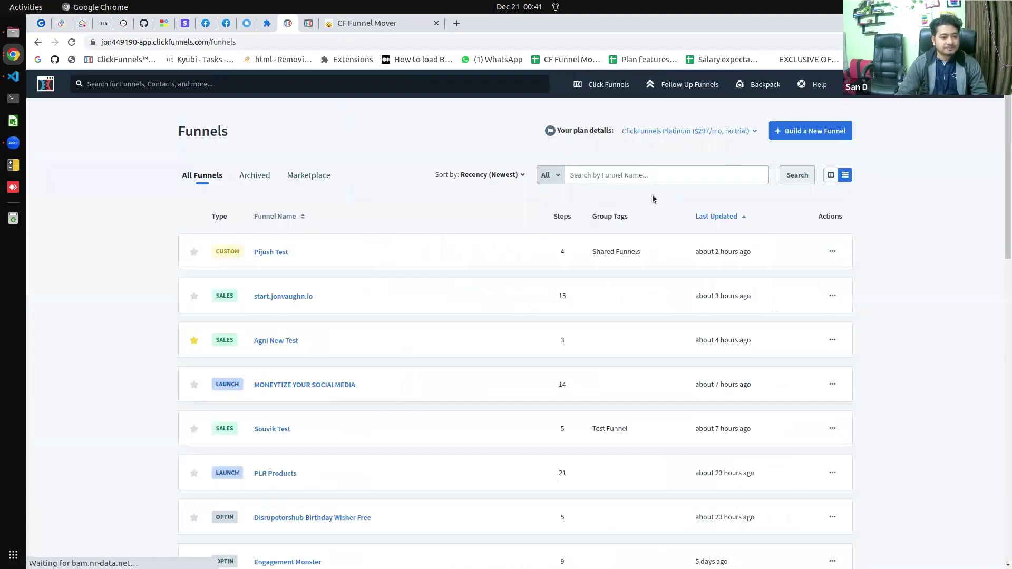
pyautogui.click(623, 176)
pyautogui.write('san')
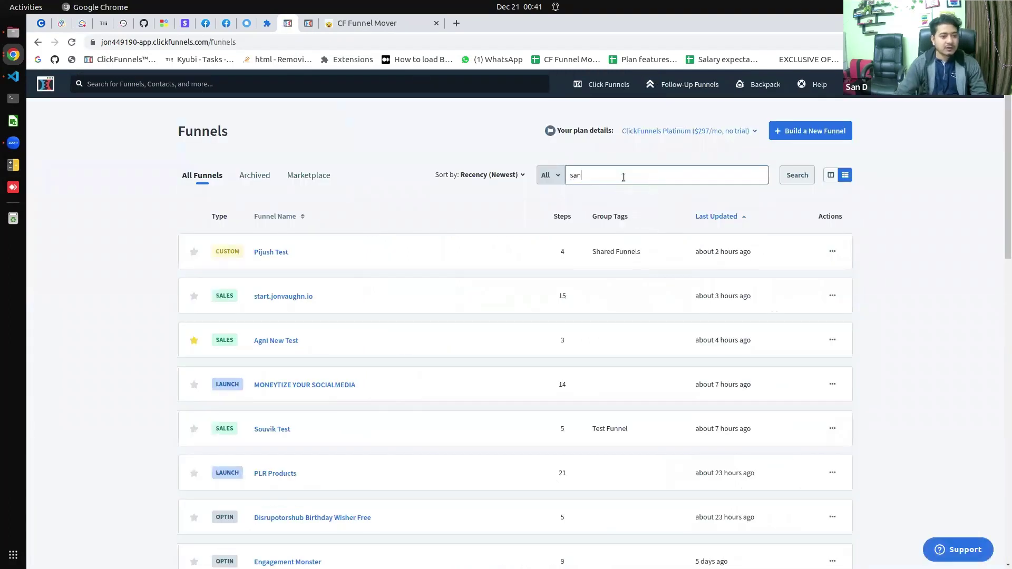
pyautogui.click(808, 175)
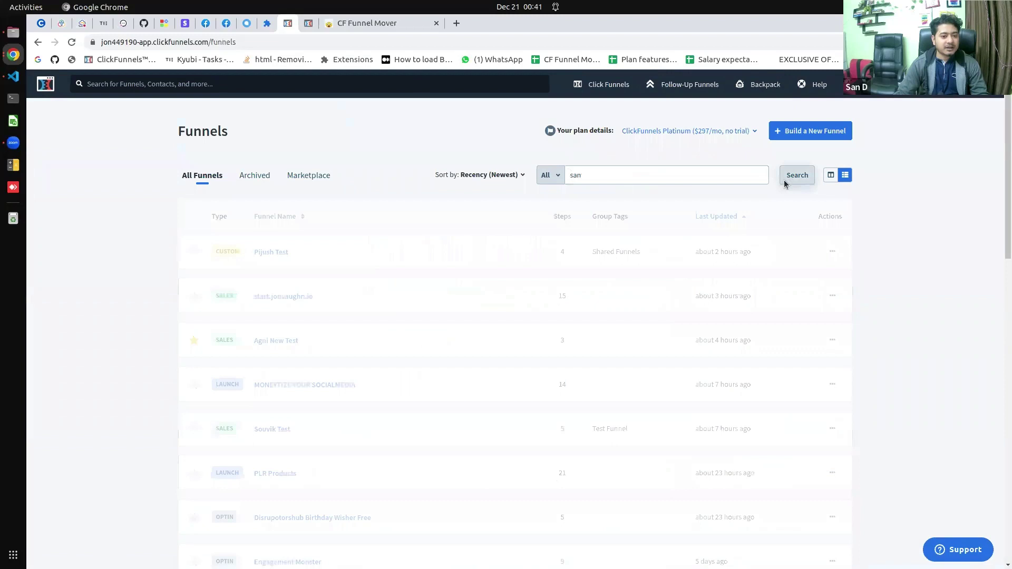
pyautogui.click(276, 253)
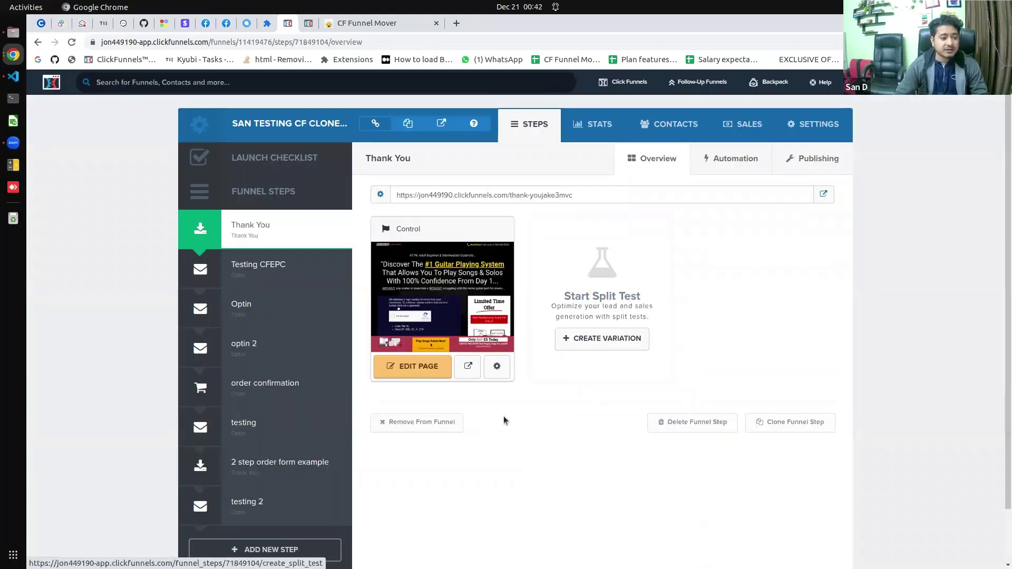
# Step: Select the optin 2 step in the funnel sidebar and choose Edit Page
pyautogui.click(260, 308)
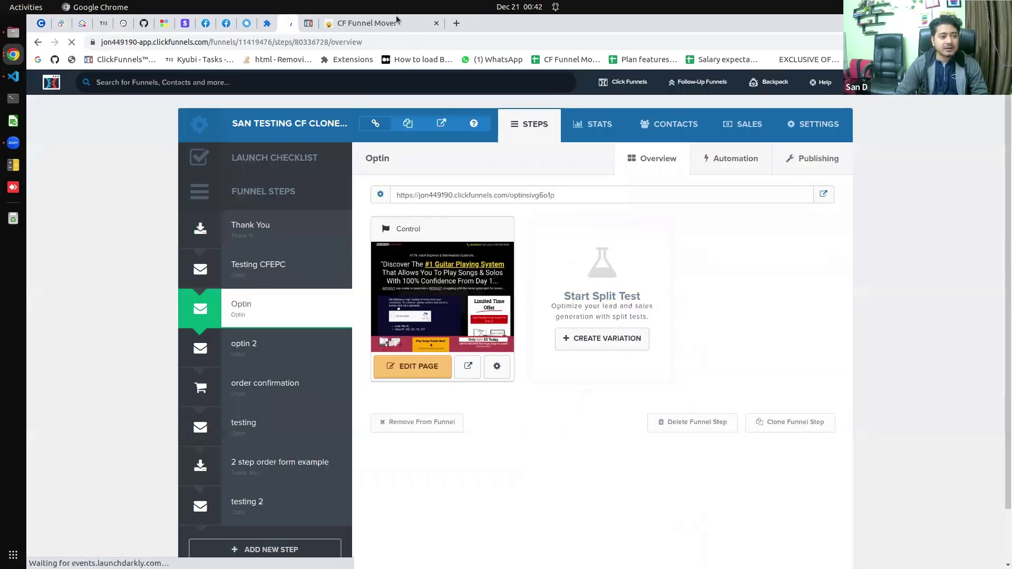
pyautogui.click(397, 19)
pyautogui.click(296, 26)
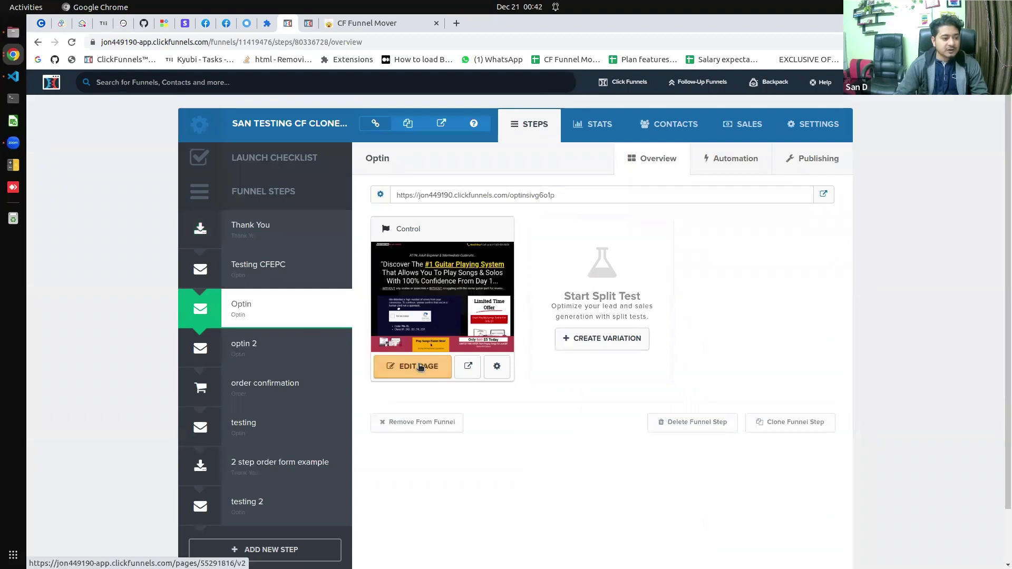
pyautogui.click(293, 352)
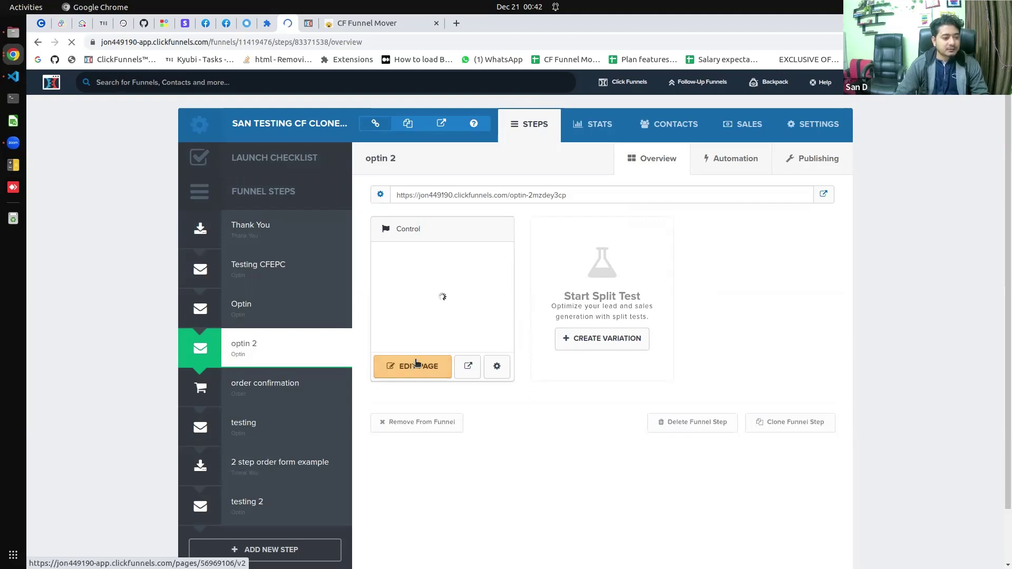
pyautogui.click(416, 361)
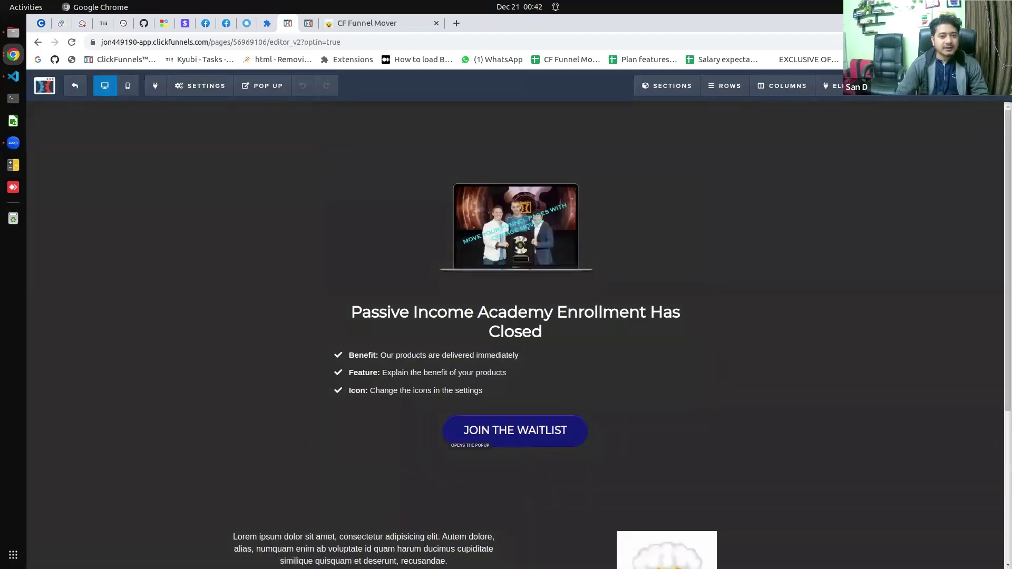
# Step: Paste the copied CF Funnel Mover landing page into the optin 2 editor using Paste in Editor
pyautogui.click(915, 42)
pyautogui.click(863, 275)
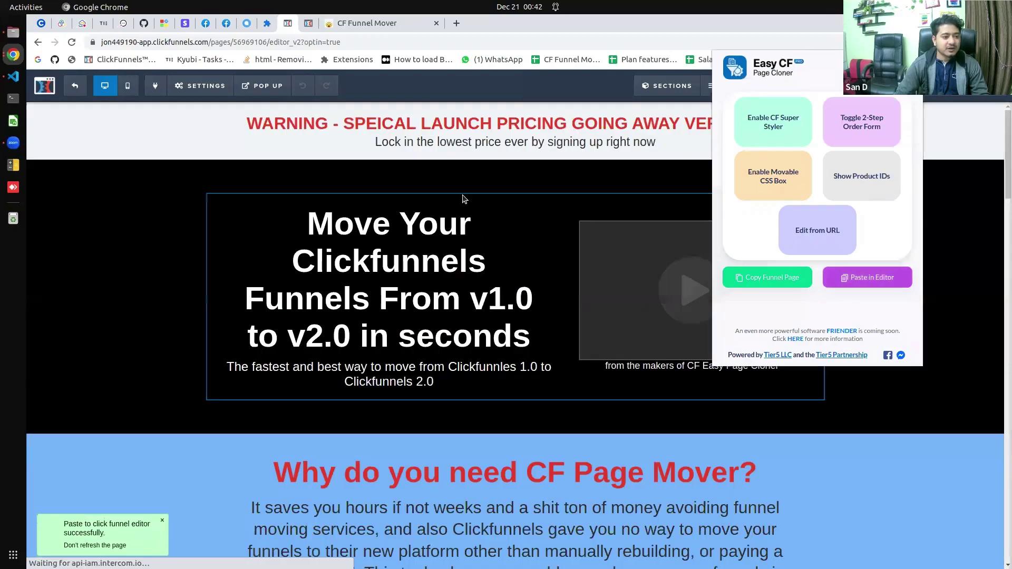
pyautogui.click(182, 129)
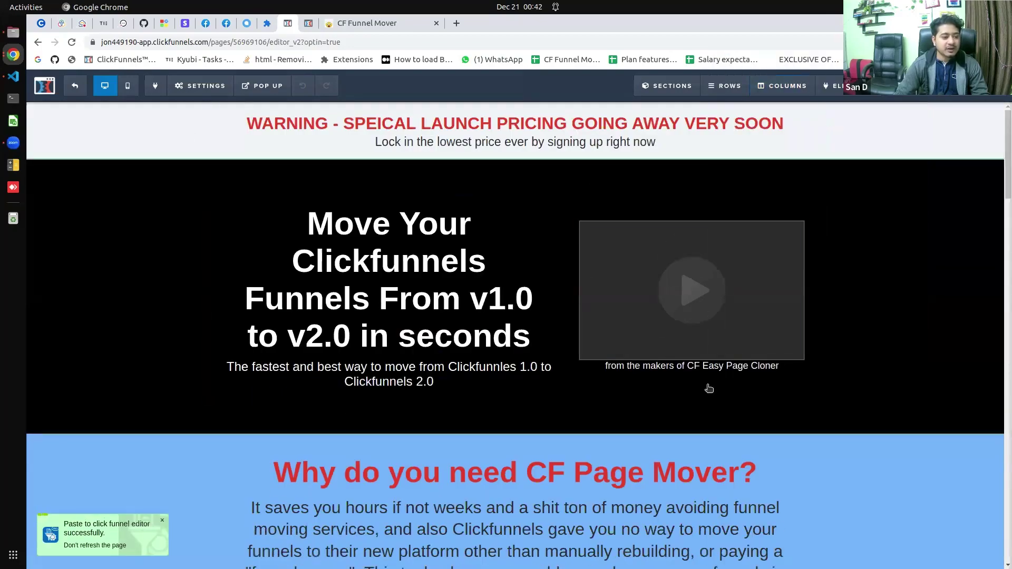
# Step: Scroll through the pasted page to verify it, then switch to the ClickFunnels 2.0 funnels list
pyautogui.scroll(-10, 707, 388)
pyautogui.scroll(-15, 748, 392)
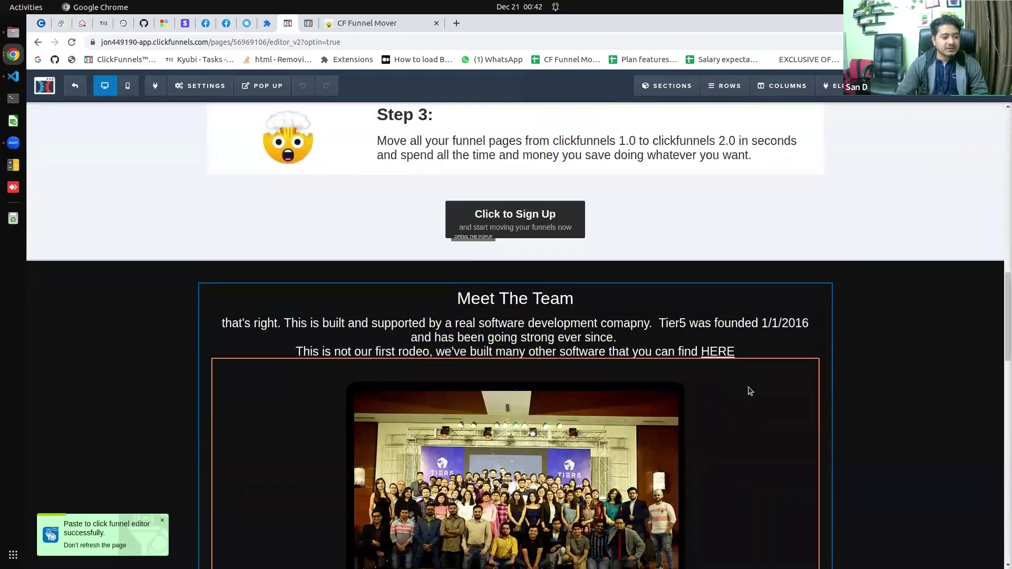
pyautogui.scroll(-10, 744, 388)
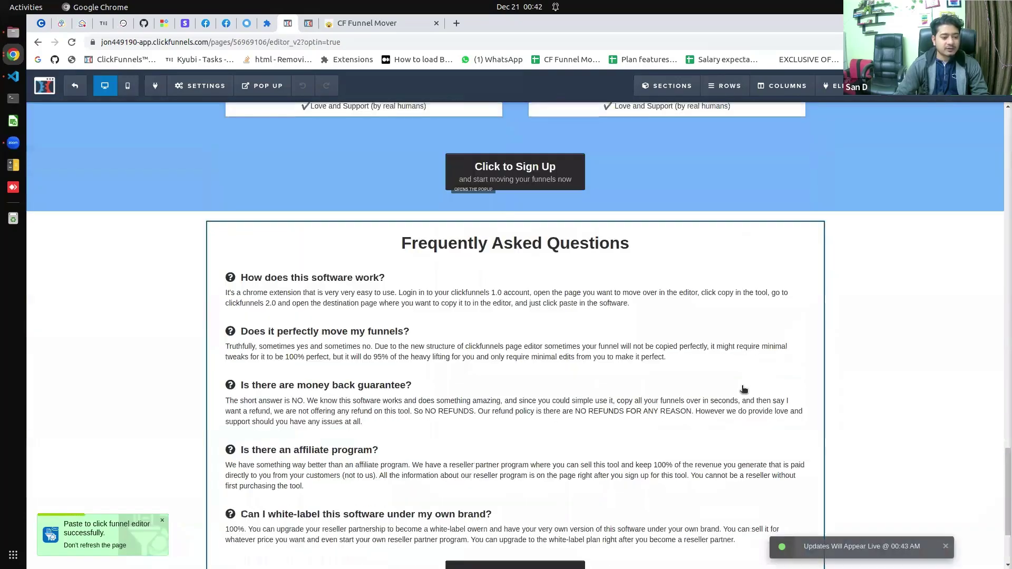
pyautogui.scroll(9, 762, 368)
pyautogui.scroll(10, 761, 367)
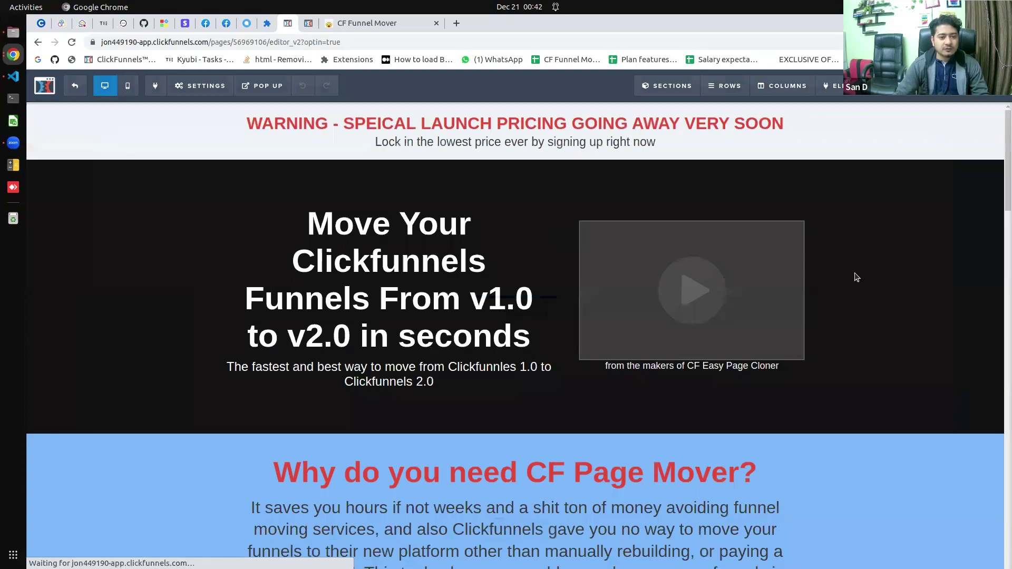
pyautogui.scroll(-10, 870, 290)
pyautogui.scroll(-12, 871, 297)
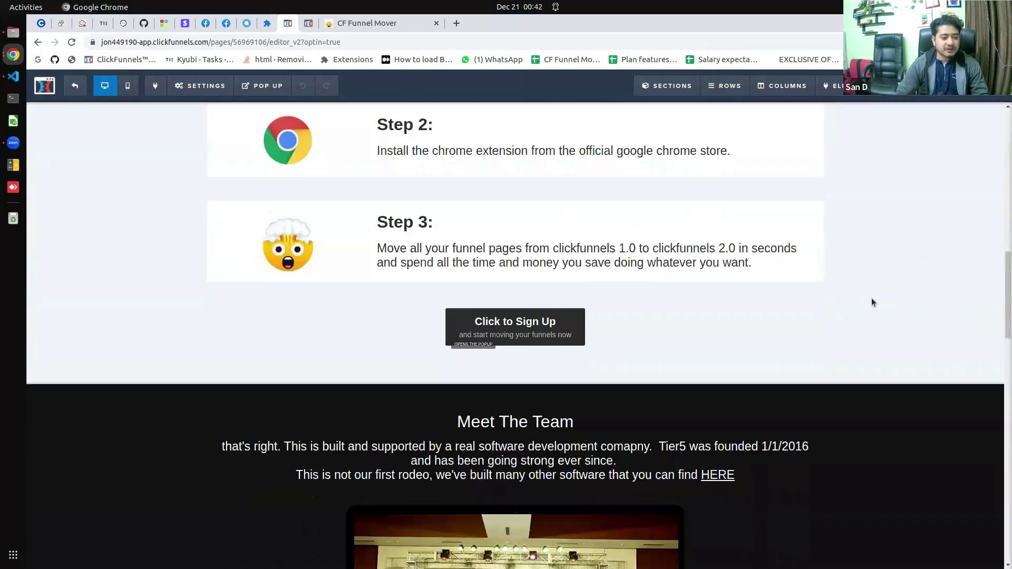
pyautogui.scroll(-5, 870, 291)
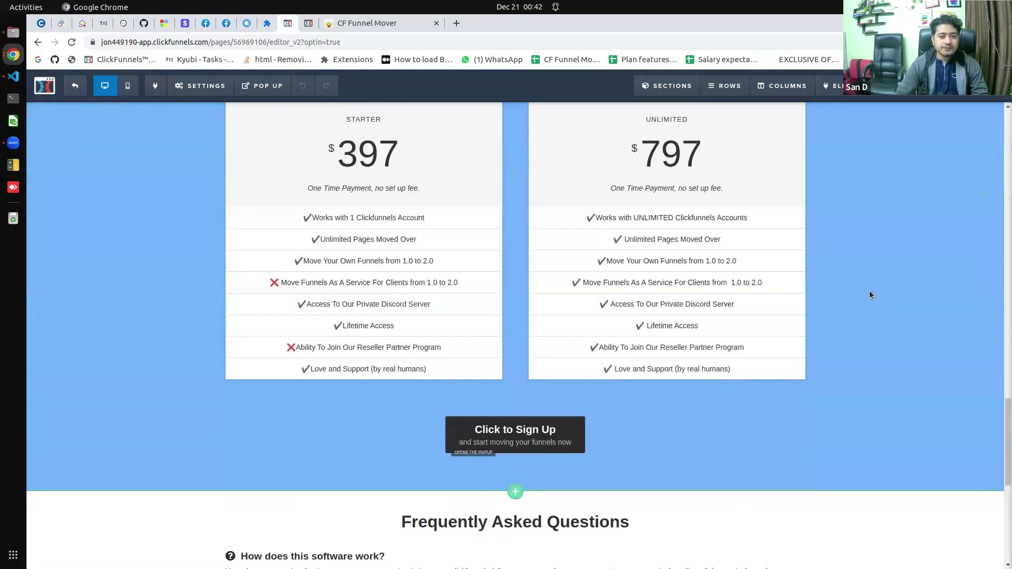
pyautogui.scroll(15, 875, 279)
pyautogui.scroll(12, 889, 268)
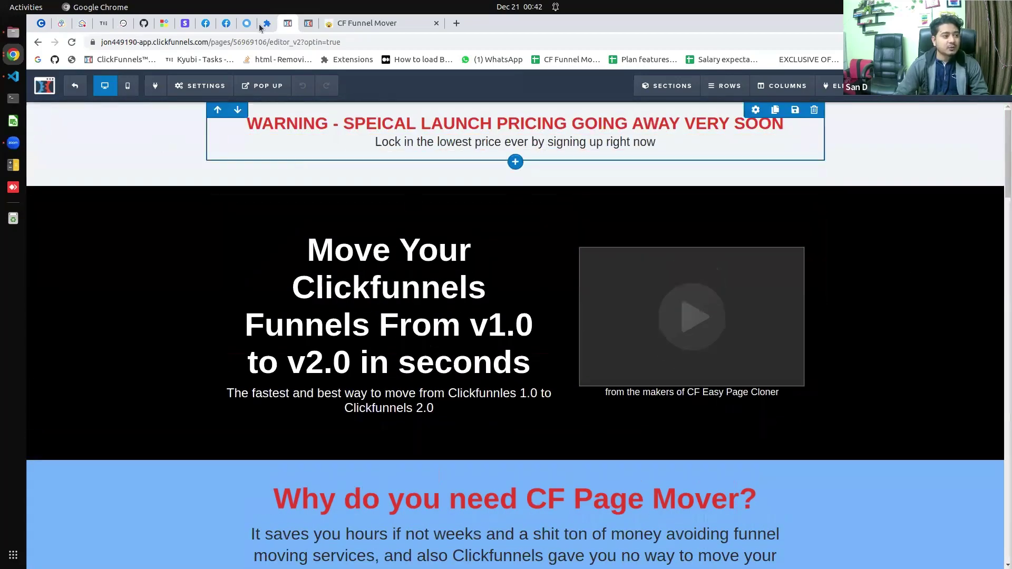
pyautogui.click(305, 24)
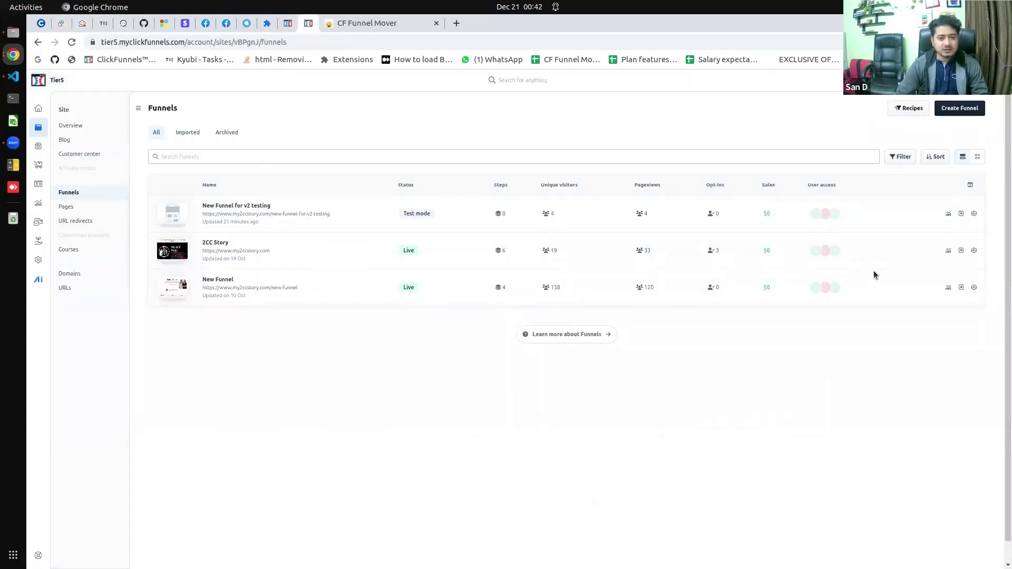
# Step: In New Funnel for v2 testing, create page 'Test optin' from the Opt-in 3 template with indexing off
pyautogui.click(247, 206)
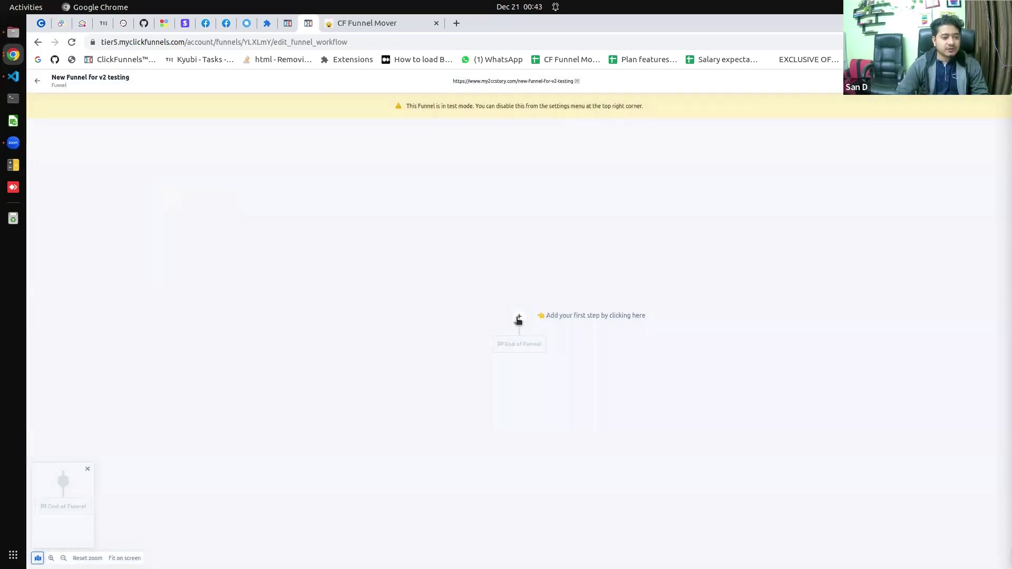
pyautogui.click(519, 318)
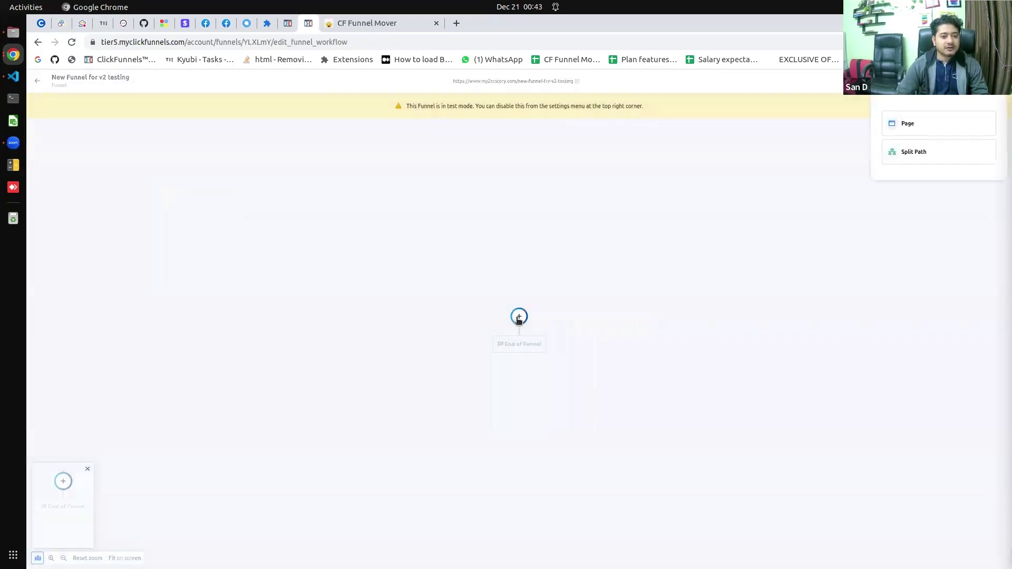
pyautogui.click(909, 126)
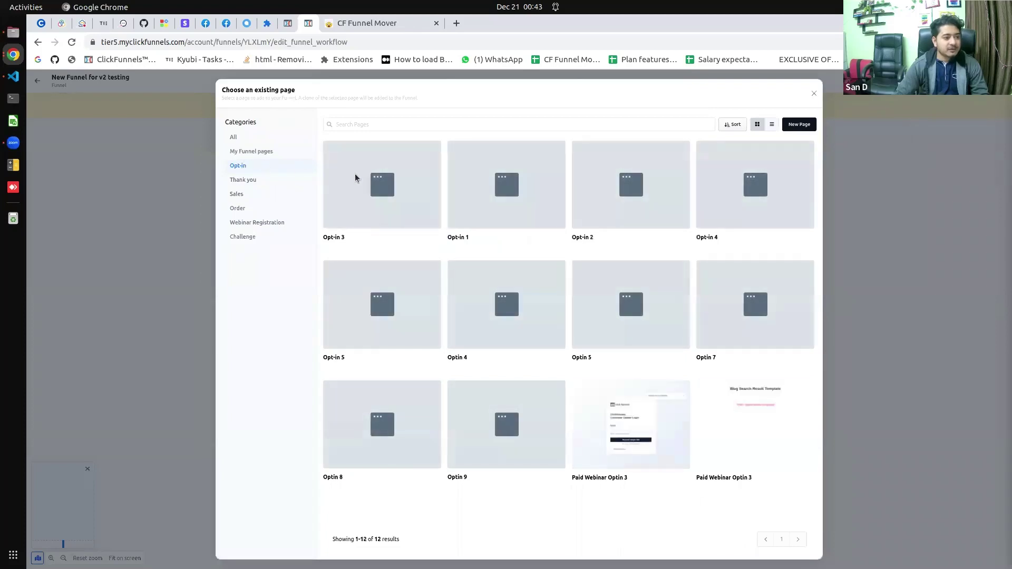
pyautogui.click(383, 183)
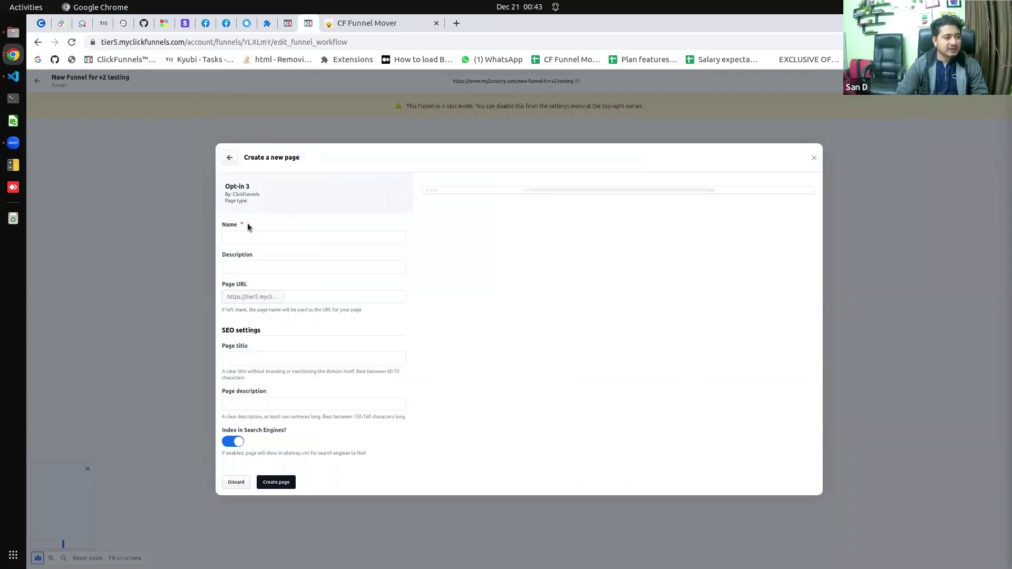
pyautogui.click(245, 235)
pyautogui.write('Test ')
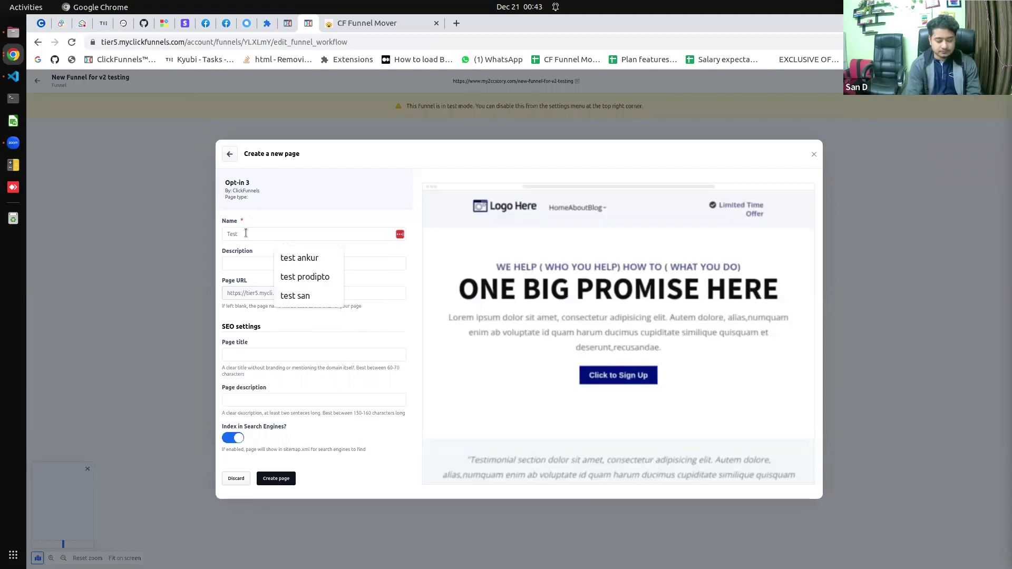
pyautogui.write('opt')
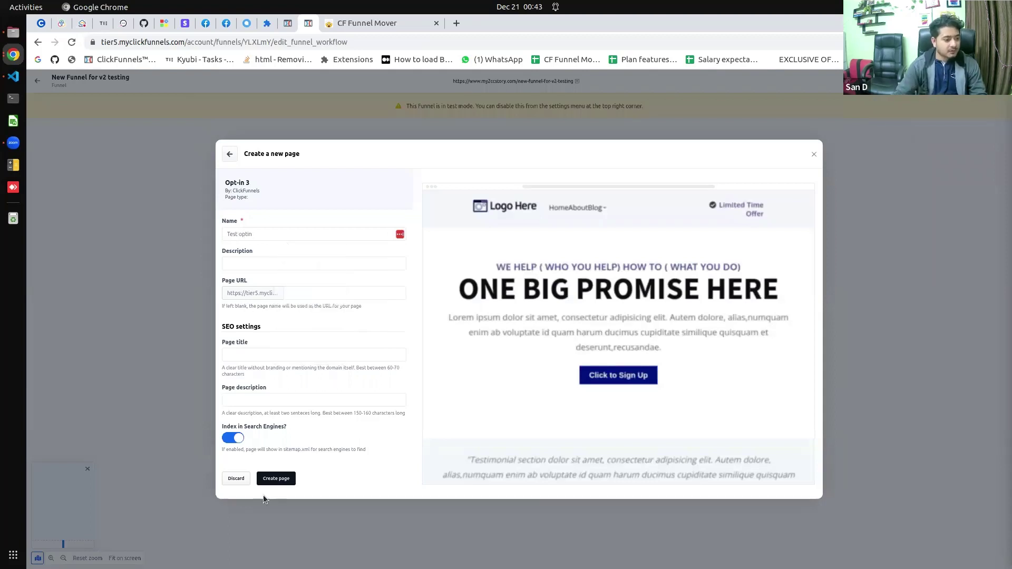
pyautogui.write('in')
pyautogui.click(232, 438)
pyautogui.click(284, 480)
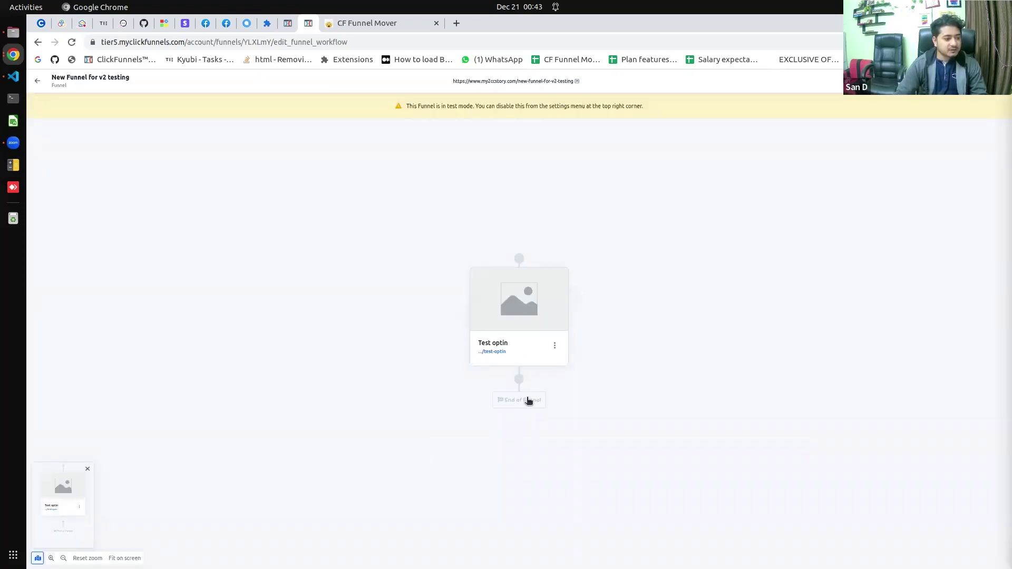
# Step: Open the Test optin page in the ClickFunnels 2.0 page editor
pyautogui.click(530, 291)
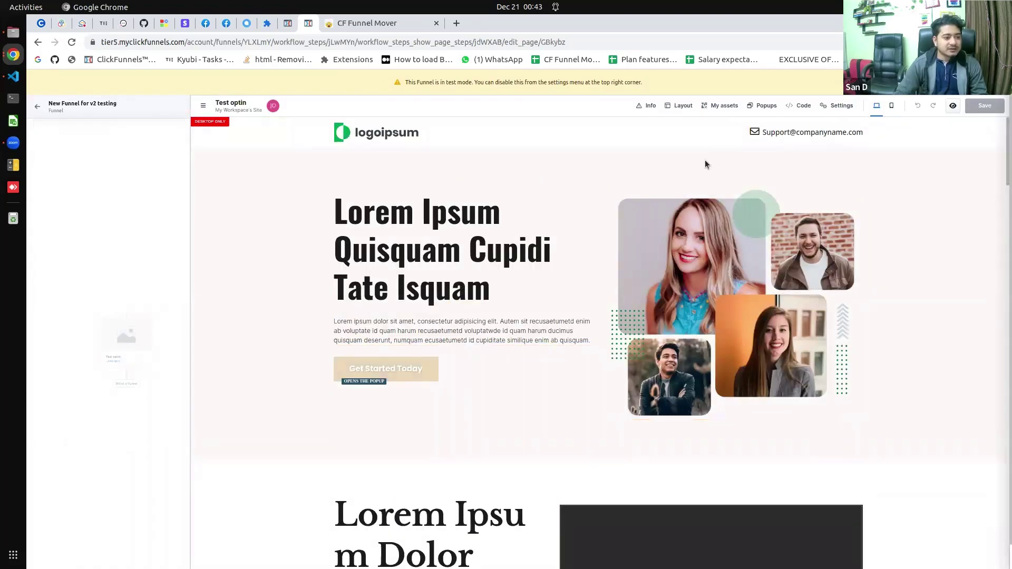
pyautogui.scroll(-1, 703, 309)
pyautogui.scroll(-3, 703, 310)
pyautogui.scroll(4, 633, 238)
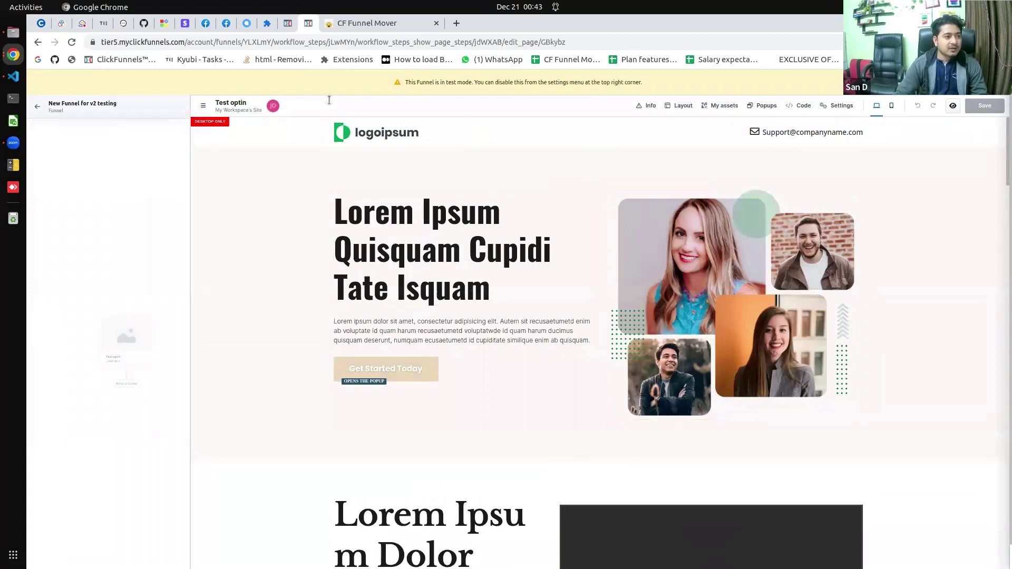
# Step: Scroll through the original ClickFunnels 1.0 opt-in page for comparison, then return to the v2 editor
pyautogui.click(287, 19)
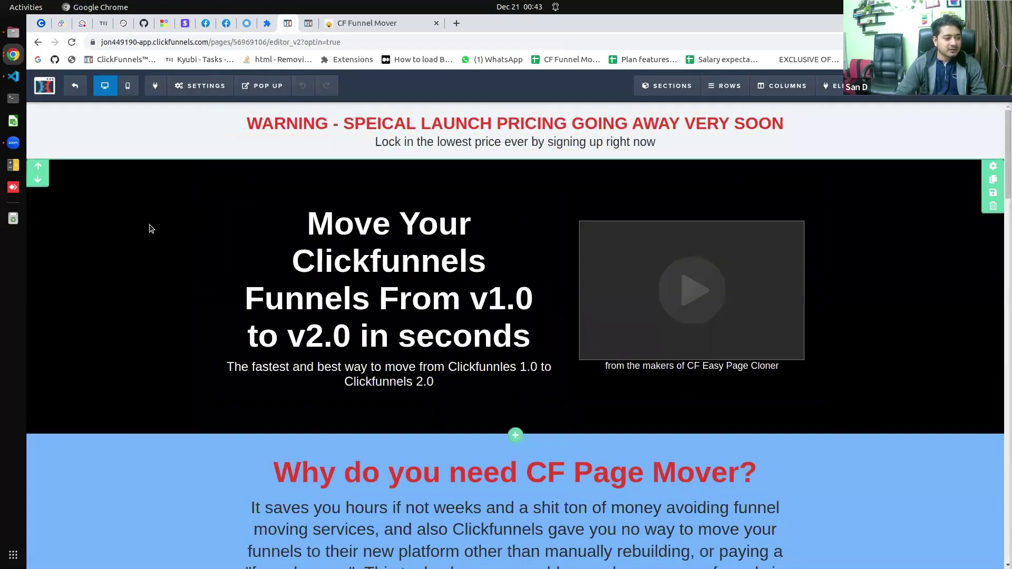
pyautogui.scroll(-3, 148, 353)
pyautogui.scroll(-8, 158, 348)
pyautogui.scroll(7, 178, 319)
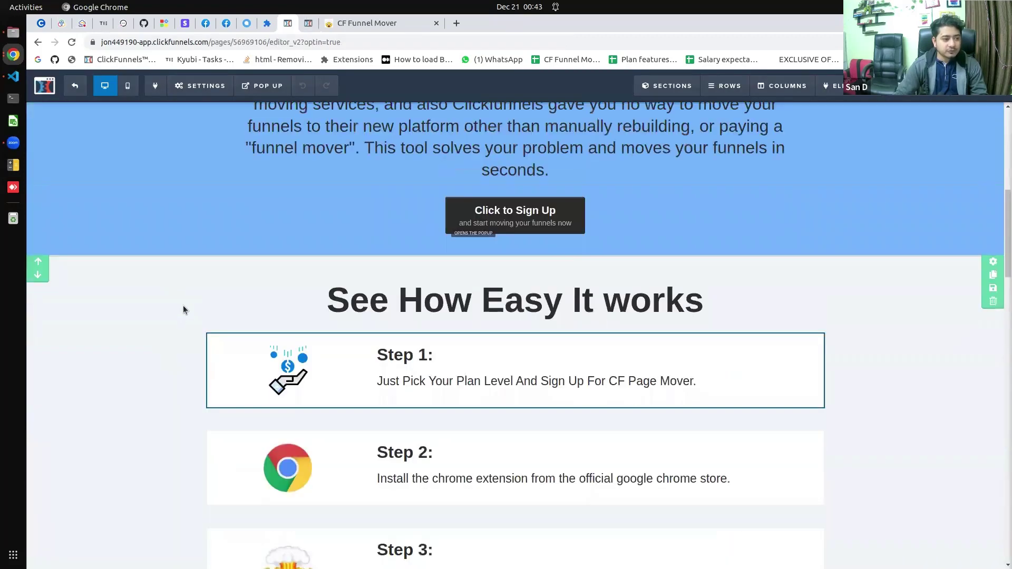
pyautogui.scroll(4, 186, 297)
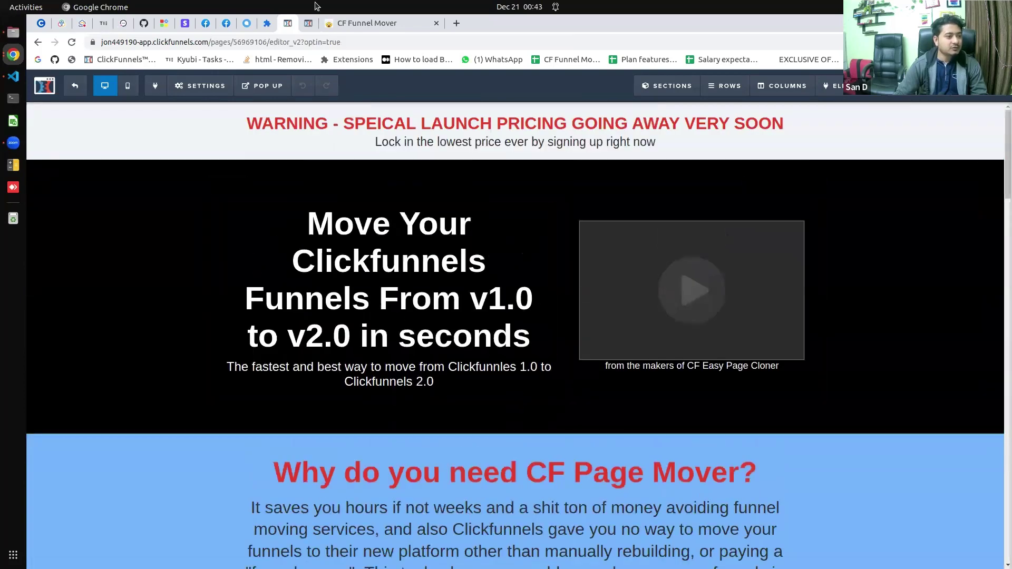
pyautogui.click(309, 23)
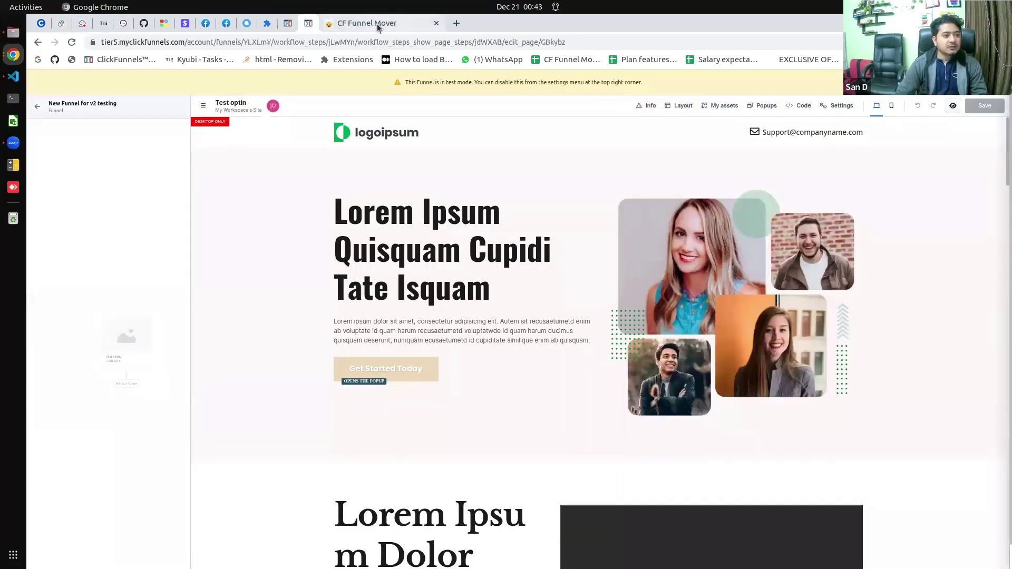
# Step: Open the CF Funnel Mover extension sign-in, enter the account e-mail and password, then dismiss it
pyautogui.click(379, 23)
pyautogui.click(934, 23)
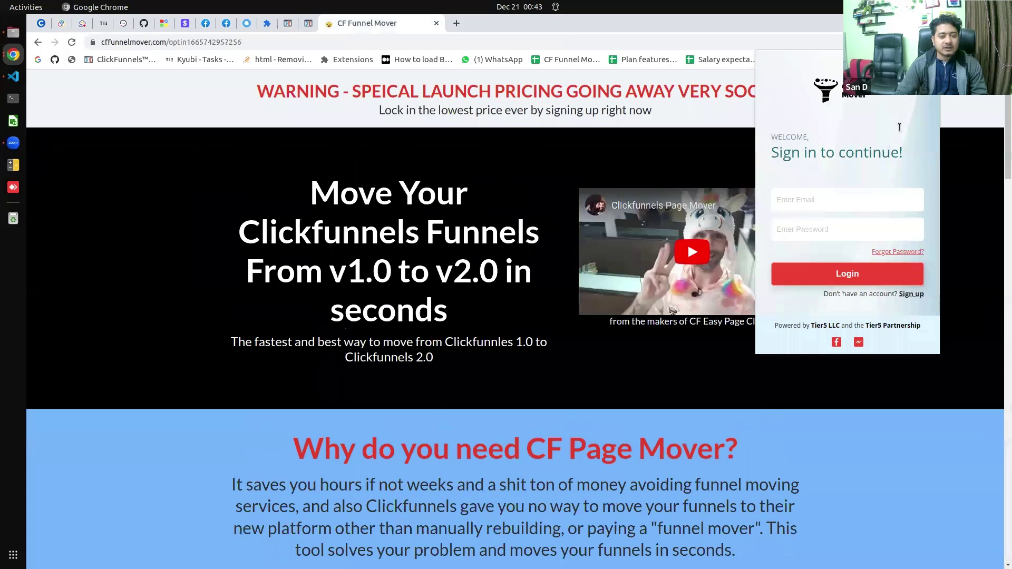
pyautogui.click(824, 201)
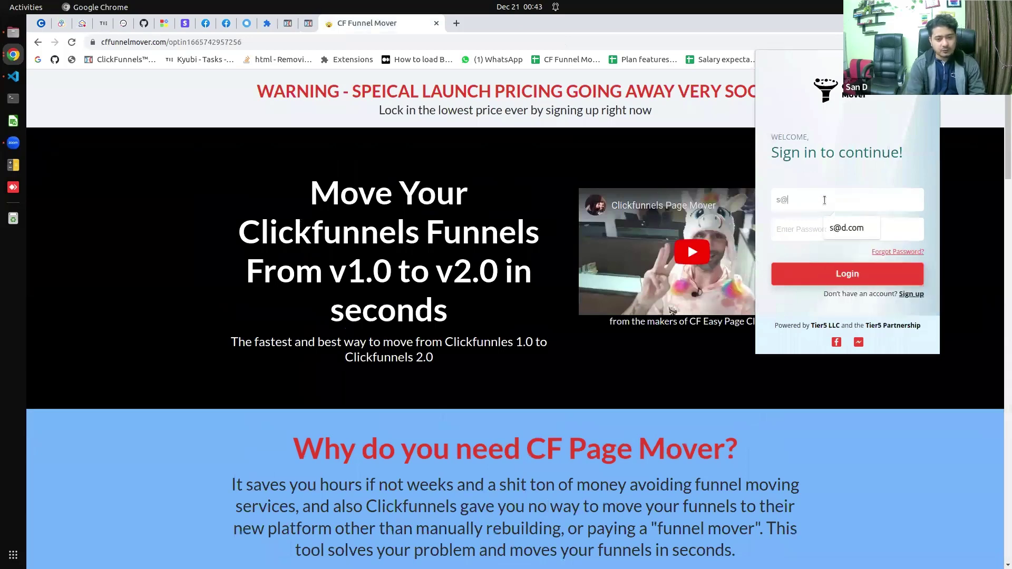
pyautogui.press('Tab')
pyautogui.write('******')
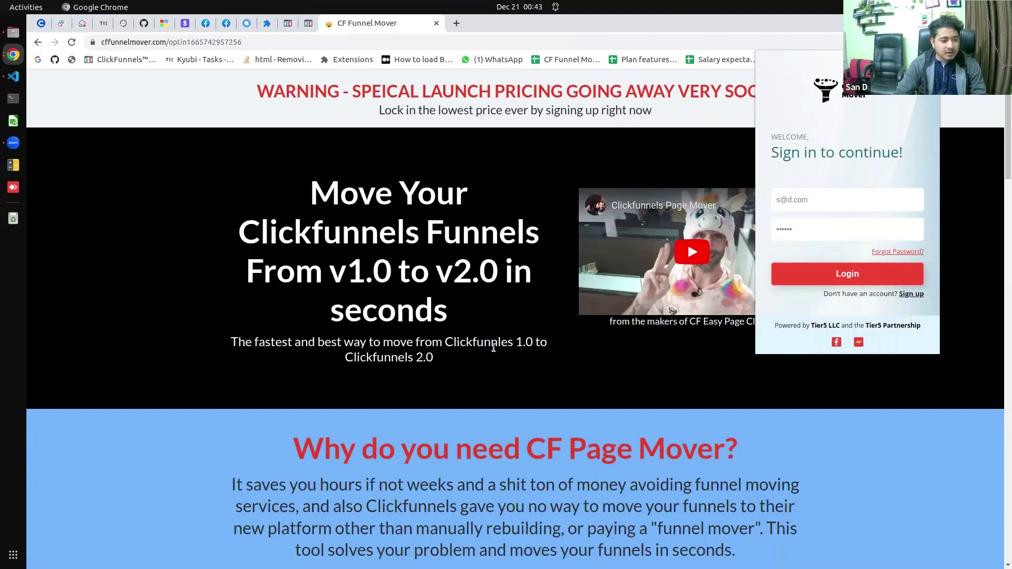
pyautogui.scroll(-5, 499, 370)
pyautogui.scroll(-20, 504, 399)
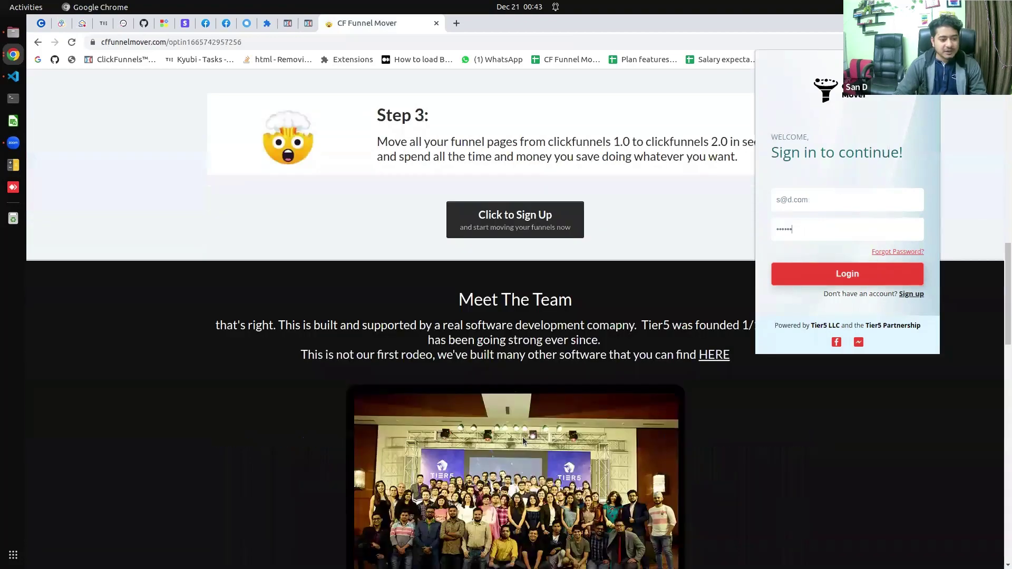
pyautogui.scroll(-5, 644, 342)
pyautogui.scroll(12, 990, 332)
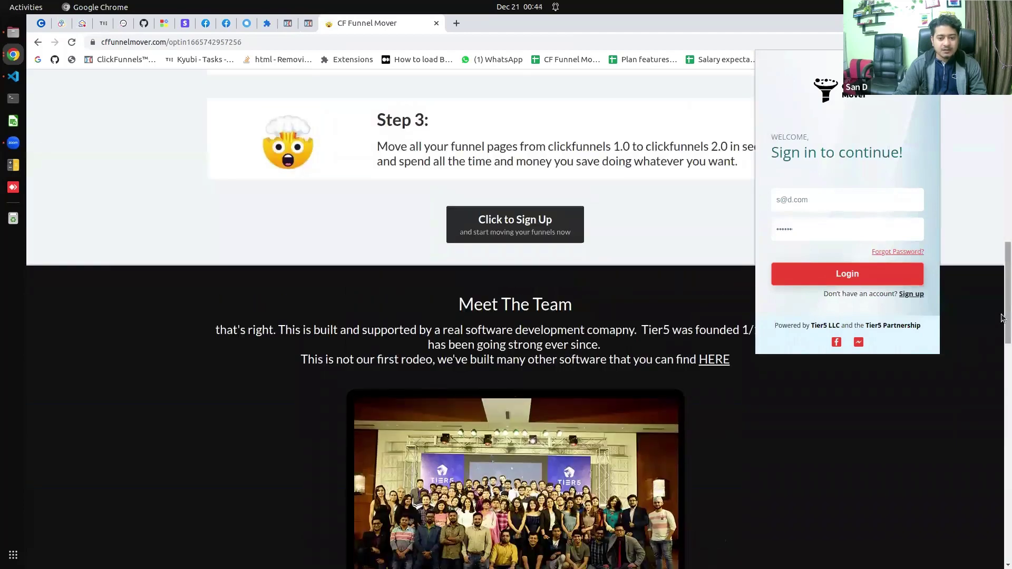
pyautogui.click(981, 296)
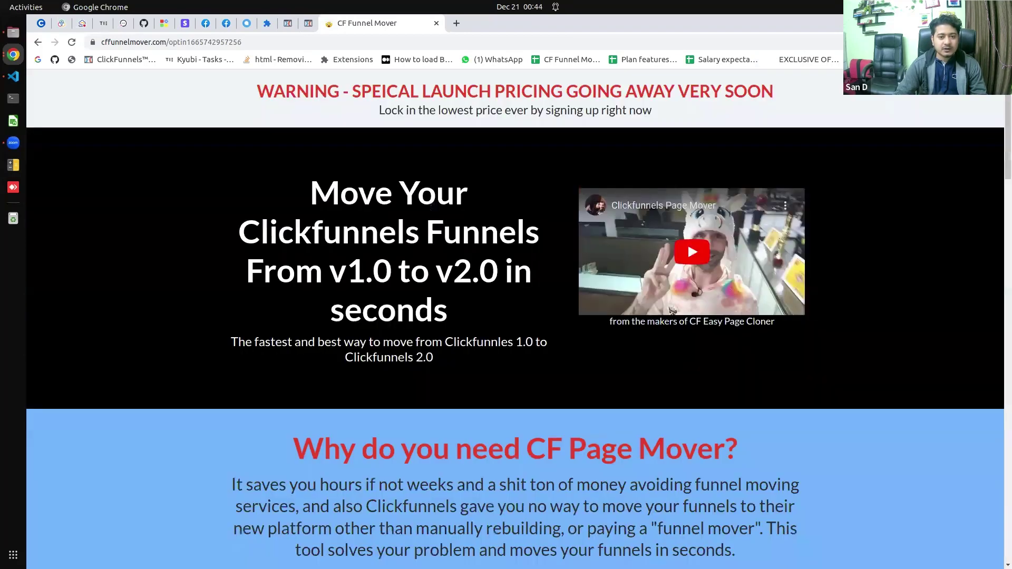
# Step: Re-enter the account e-mail and password, log in, and open the Approved Domains management
pyautogui.click(836, 193)
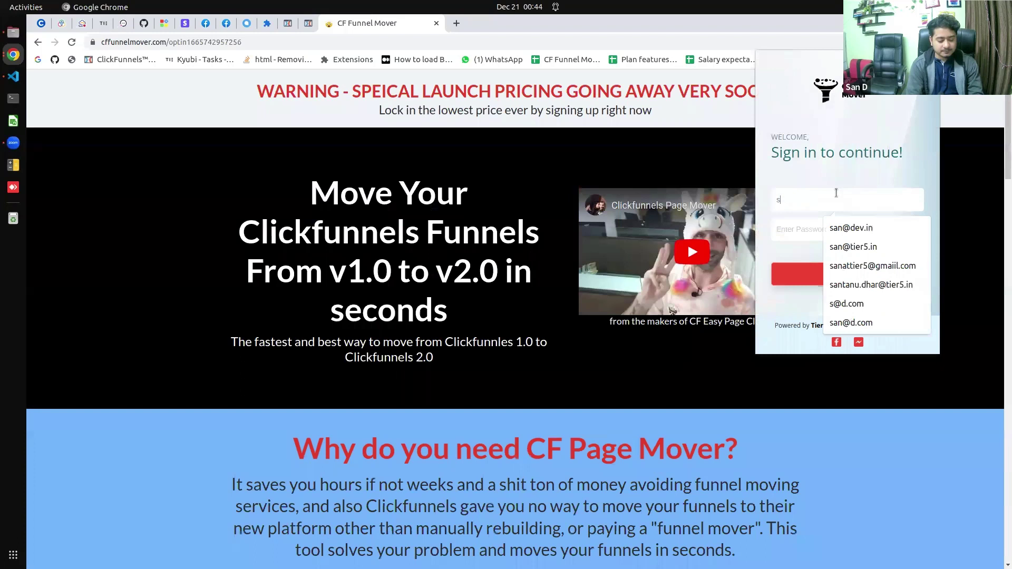
pyautogui.press('Tab')
pyautogui.write('••••••')
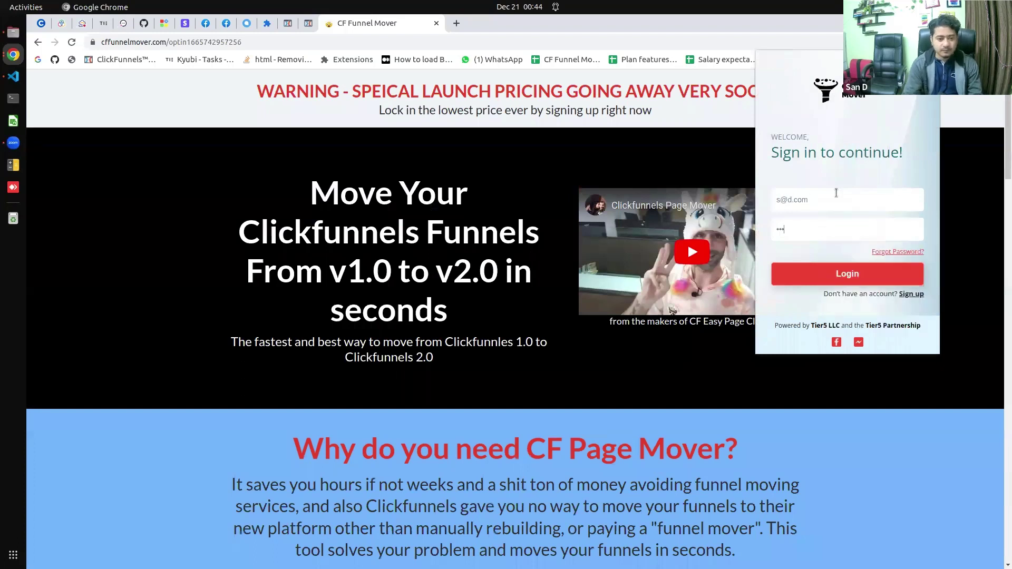
pyautogui.click(842, 276)
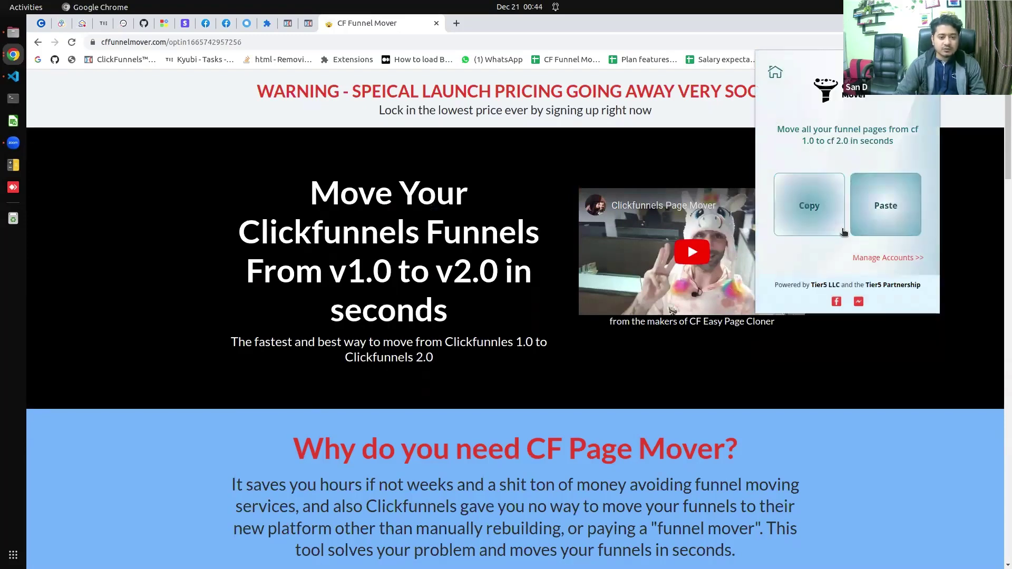
pyautogui.click(888, 258)
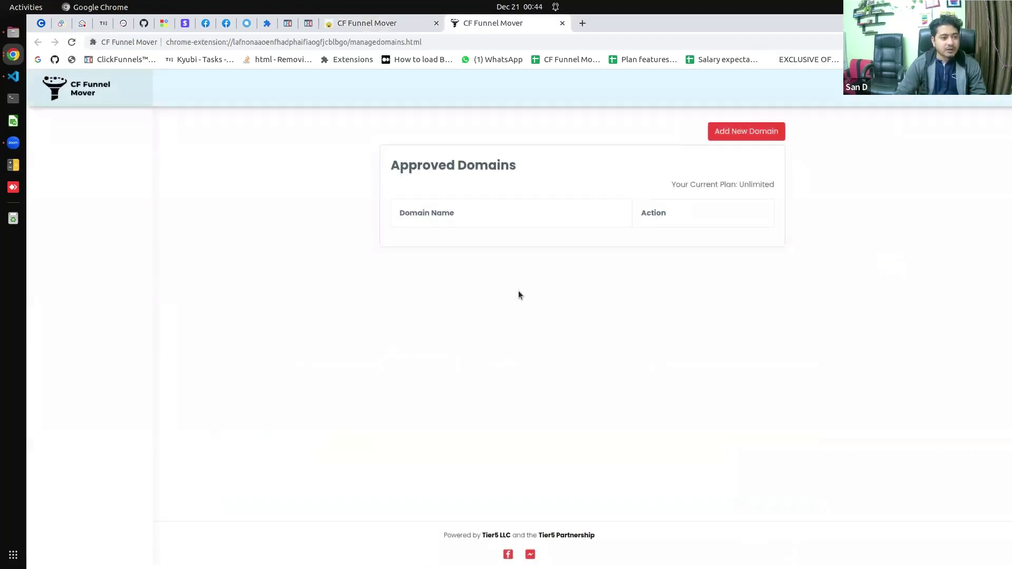
# Step: Highlight the Approved Domains heading, then scroll through the CF Funnel Mover landing page
pyautogui.moveTo(389, 164); pyautogui.dragTo(519, 169)
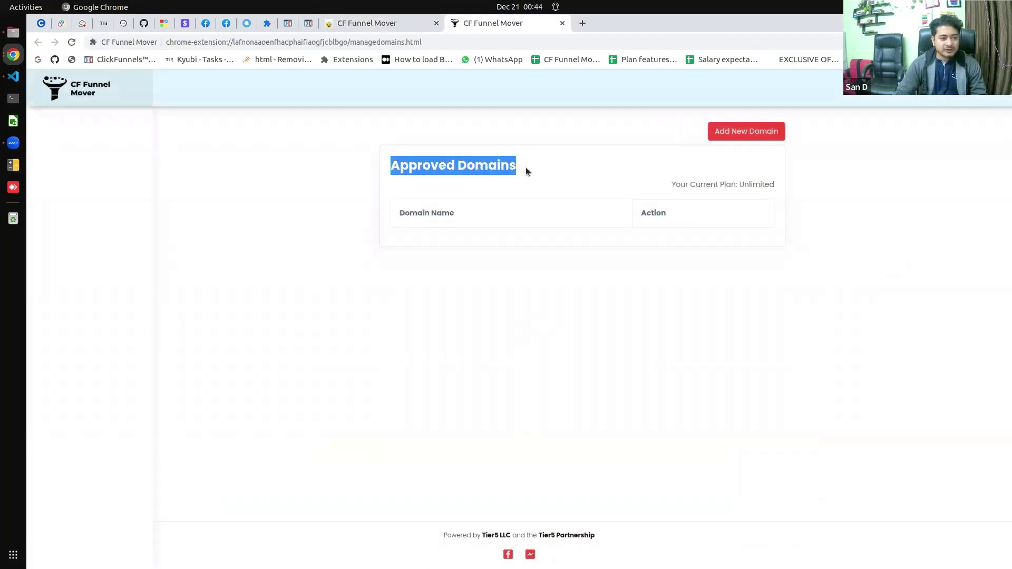
pyautogui.click(403, 164)
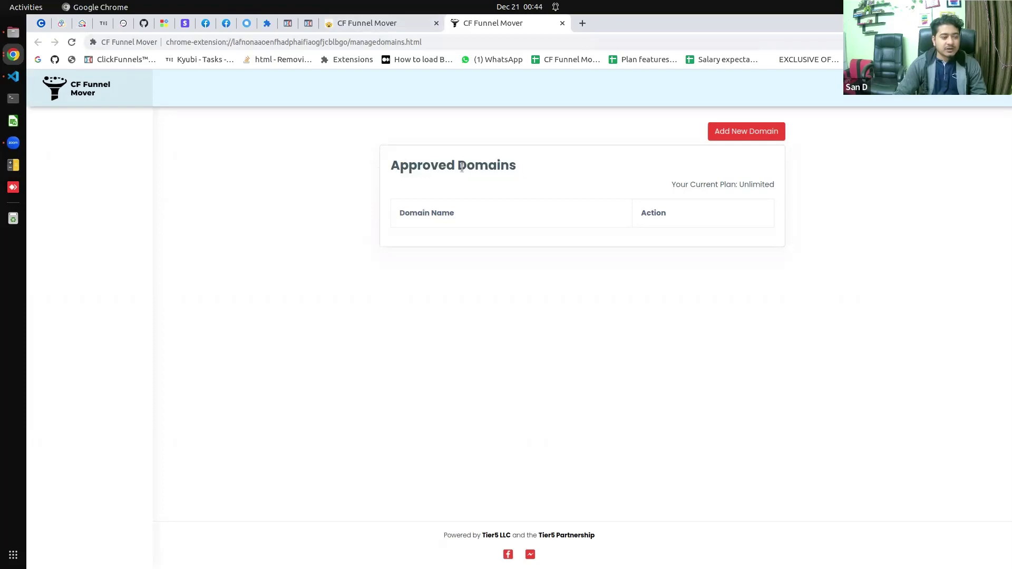
pyautogui.click(410, 23)
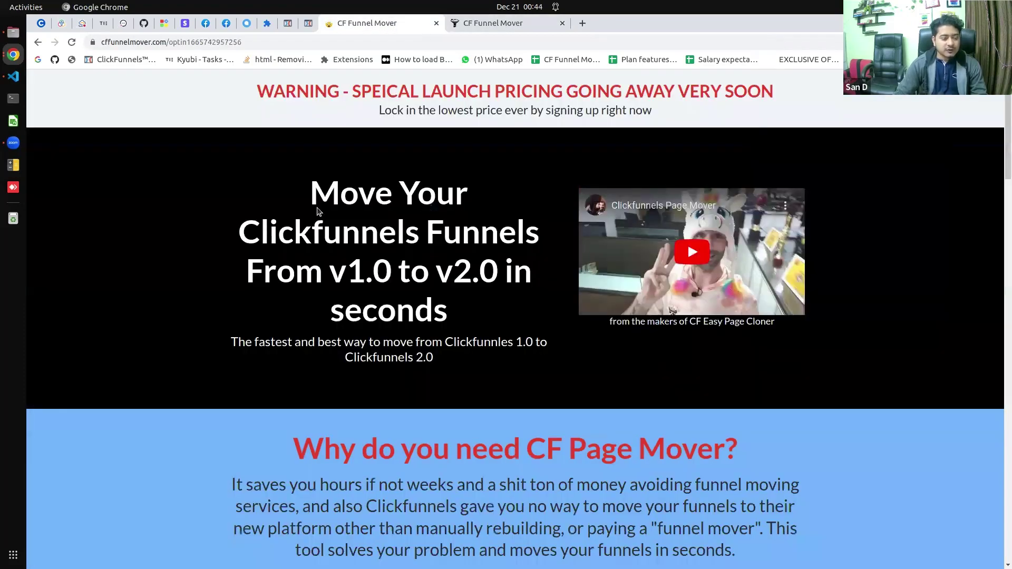
pyautogui.scroll(-1, 926, 238)
pyautogui.moveTo(1006, 172); pyautogui.dragTo(996, 443)
pyautogui.scroll(2, 809, 409)
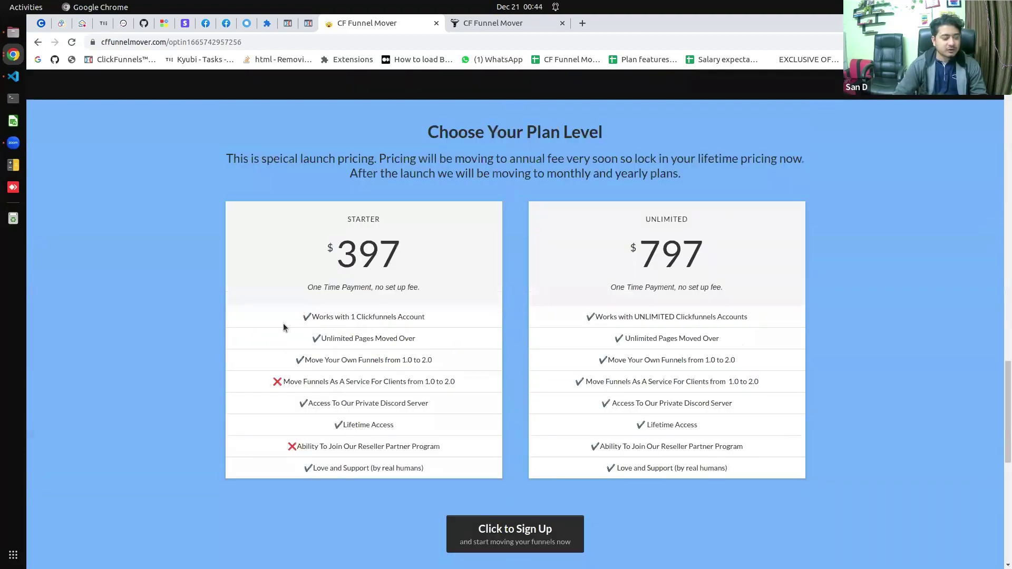
# Step: Compare the Starter plan price 397 and Unlimited plan price $797 against the Approved Domains page
pyautogui.moveTo(336, 253); pyautogui.dragTo(412, 263)
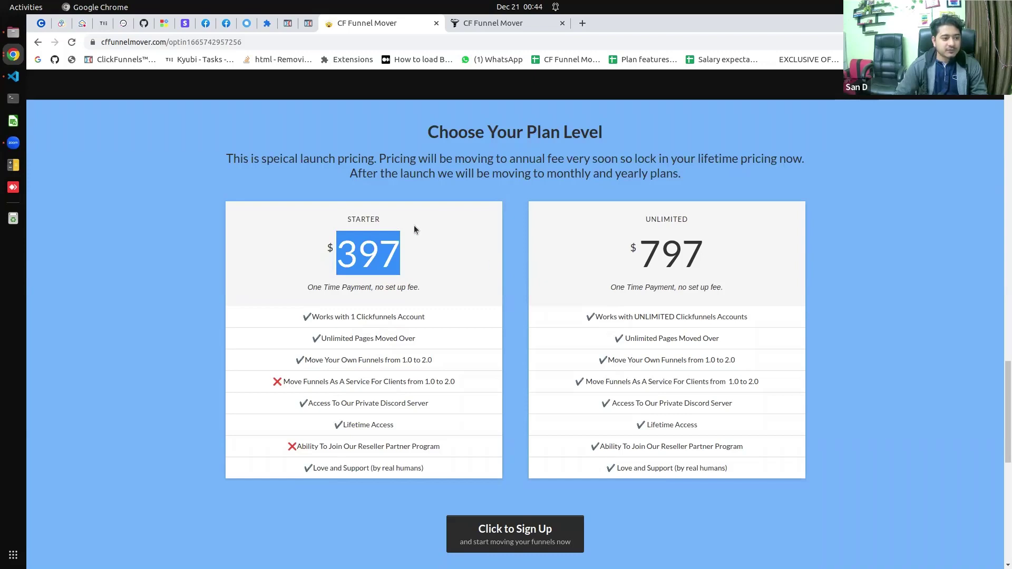
pyautogui.click(499, 23)
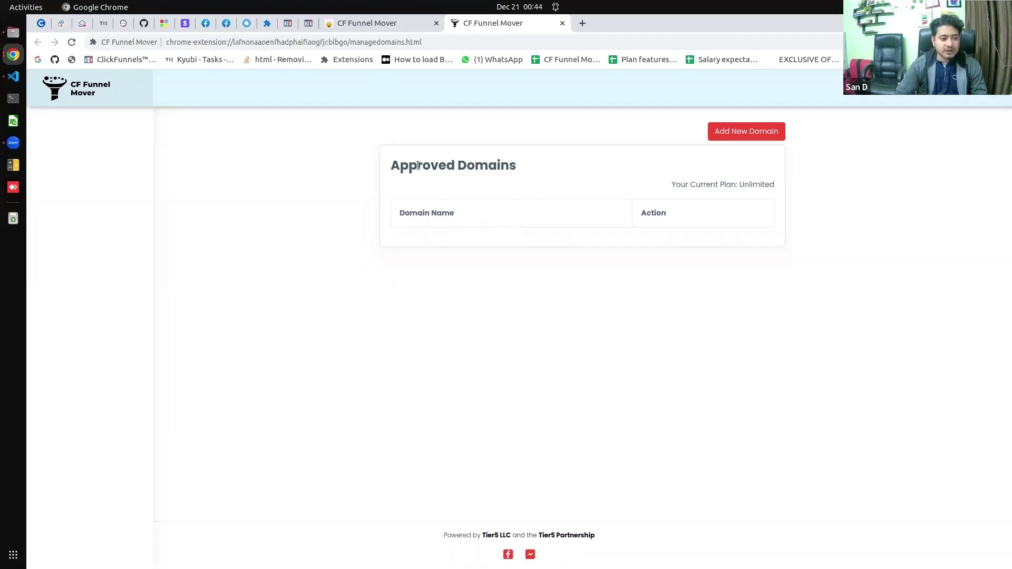
pyautogui.click(364, 24)
pyautogui.moveTo(590, 268); pyautogui.dragTo(707, 265)
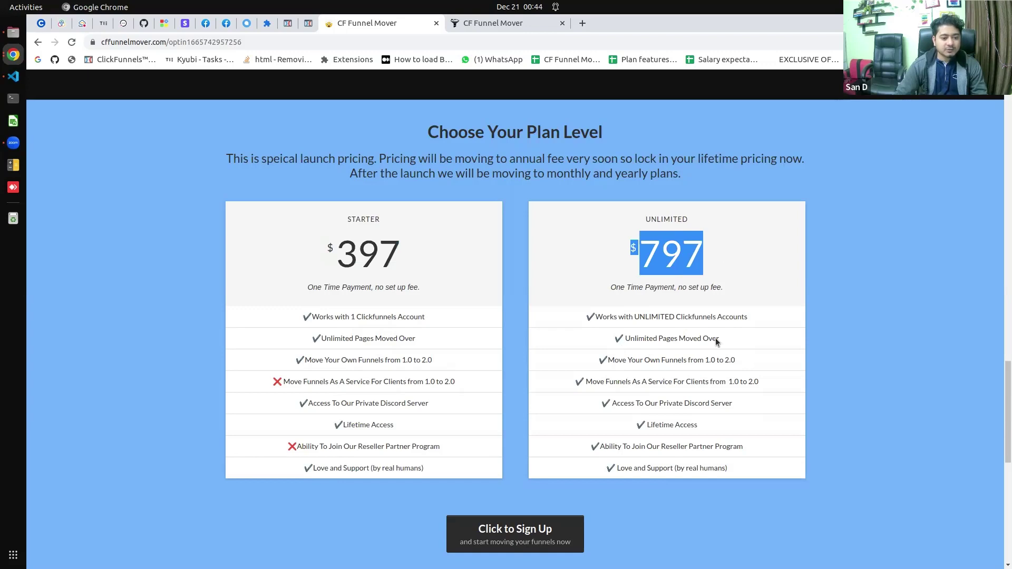
pyautogui.click(499, 24)
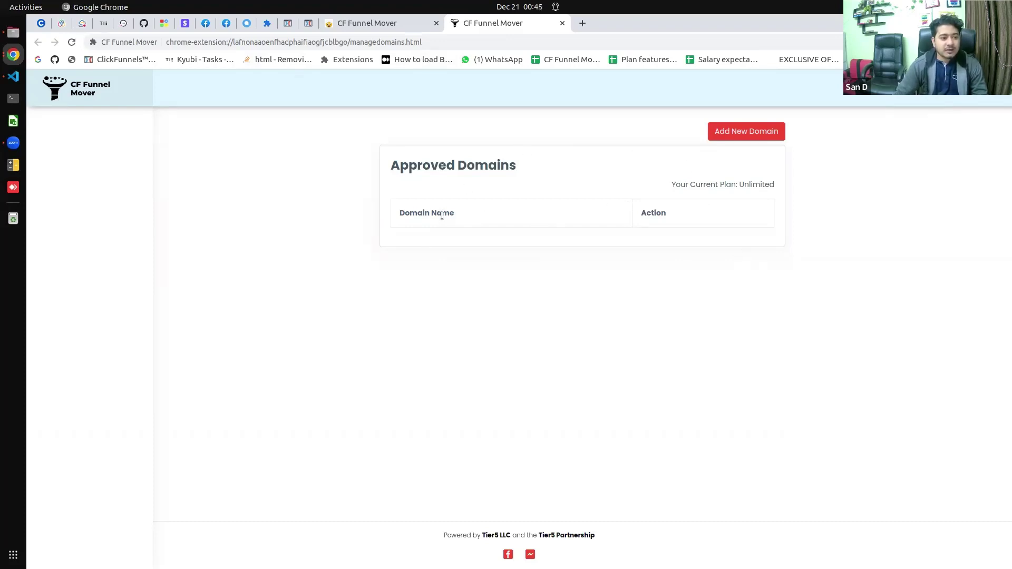
# Step: Select text on the empty Approved Domains page, then switch back to the ClickFunnels editor tab
pyautogui.moveTo(416, 209); pyautogui.dragTo(493, 228)
pyautogui.click(493, 228)
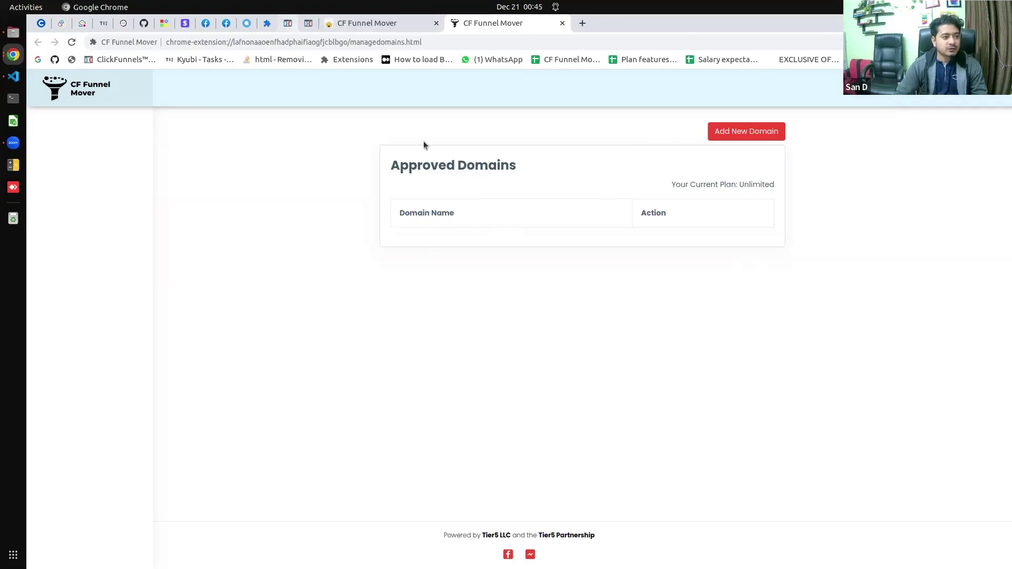
pyautogui.hotkey('ctrl', 'shift', 'Tab')
pyautogui.hotkey('ctrl', 'shift', 'Tab')
pyautogui.hotkey('ctrl', 'shift', 'Tab')
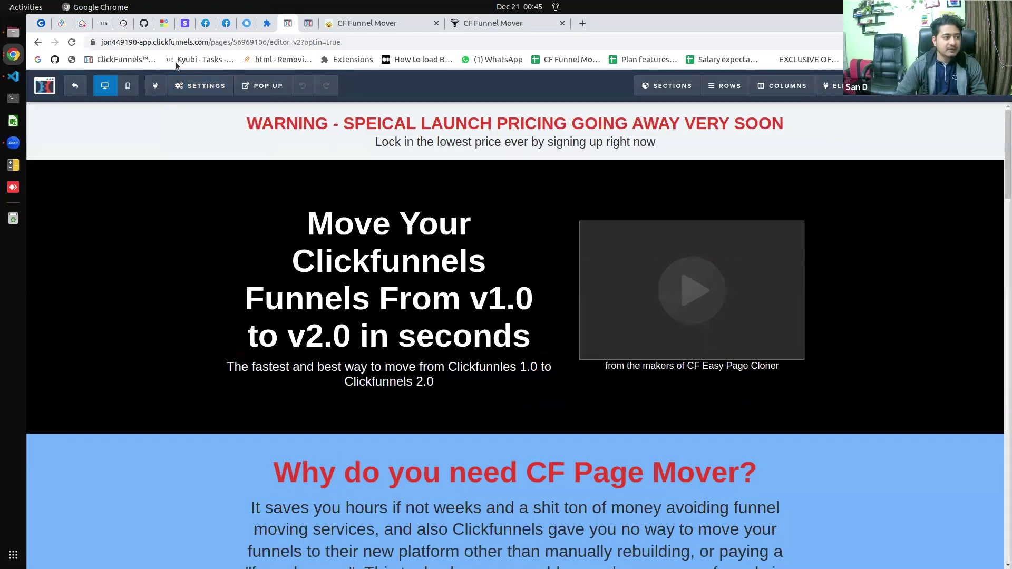
# Step: Check the account subdomain, exit the editor without saving, and open Account Settings
pyautogui.click(148, 42)
pyautogui.doubleClick(149, 42)
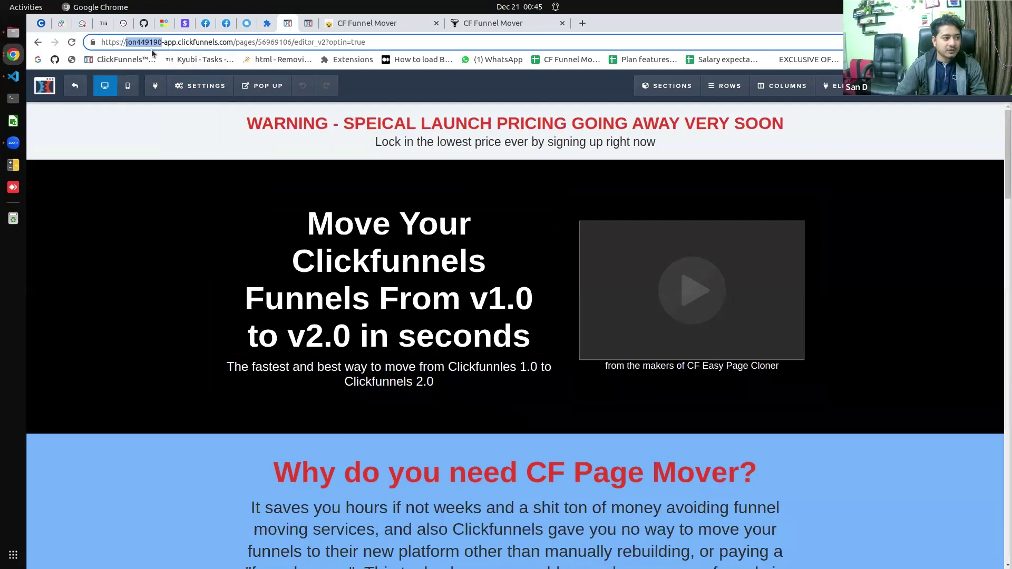
pyautogui.click(147, 141)
pyautogui.click(75, 85)
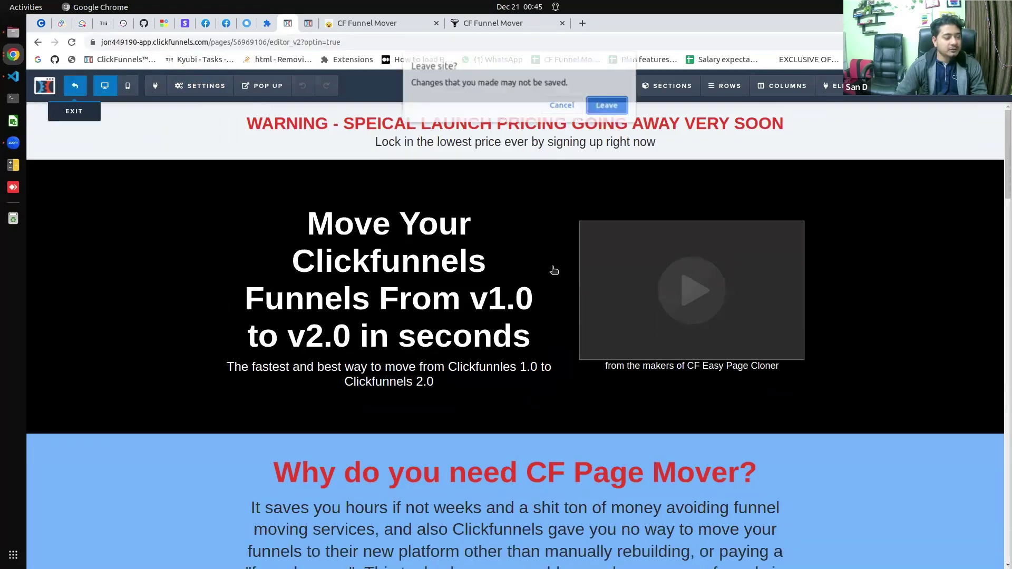
pyautogui.click(607, 104)
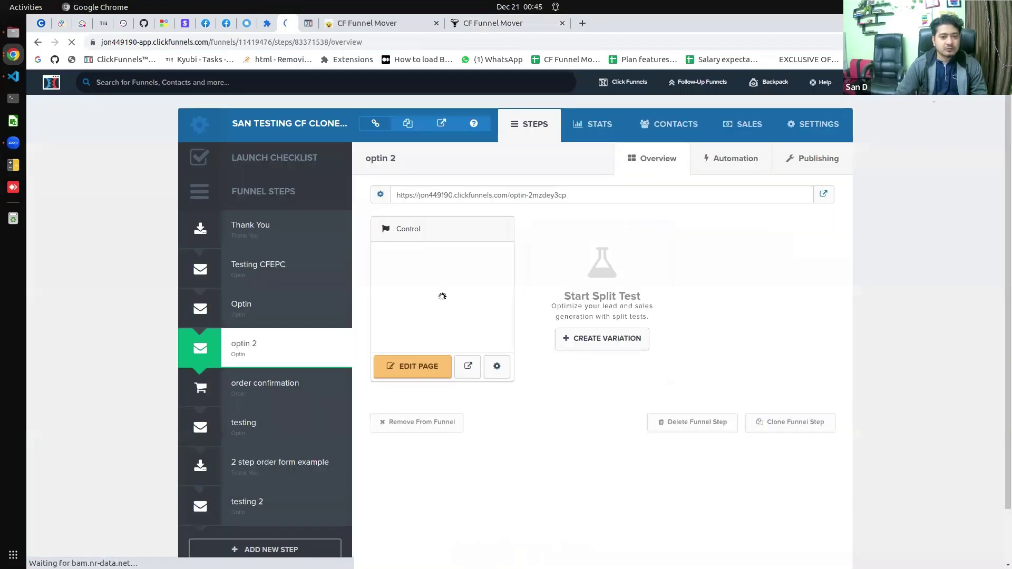
pyautogui.click(928, 82)
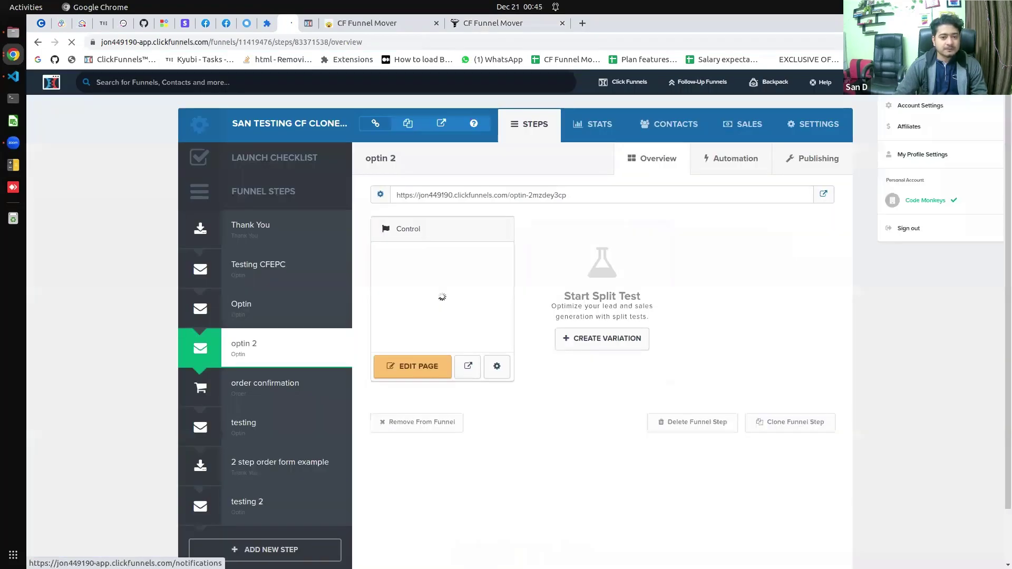
pyautogui.click(923, 107)
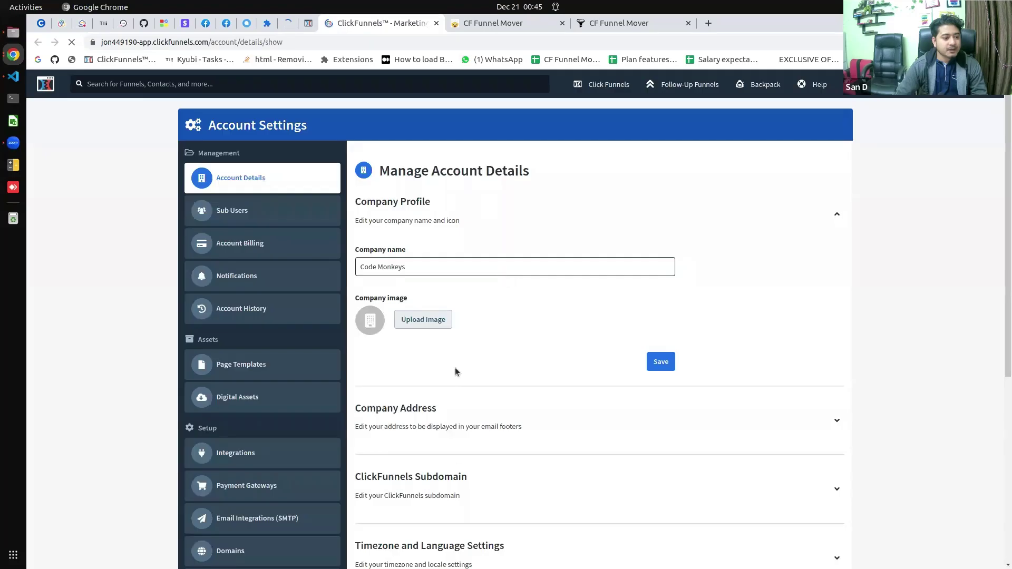
# Step: Scroll down the account settings and expand the ClickFunnels Subdomain section
pyautogui.scroll(-5, 473, 422)
pyautogui.scroll(4, 476, 416)
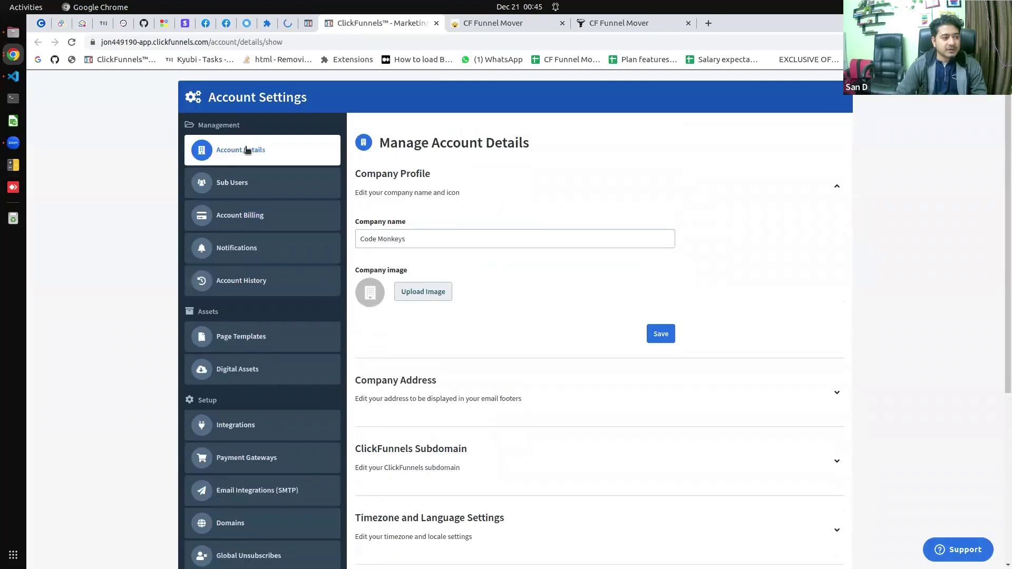
pyautogui.scroll(-6, 561, 345)
pyautogui.moveTo(357, 255); pyautogui.dragTo(480, 258)
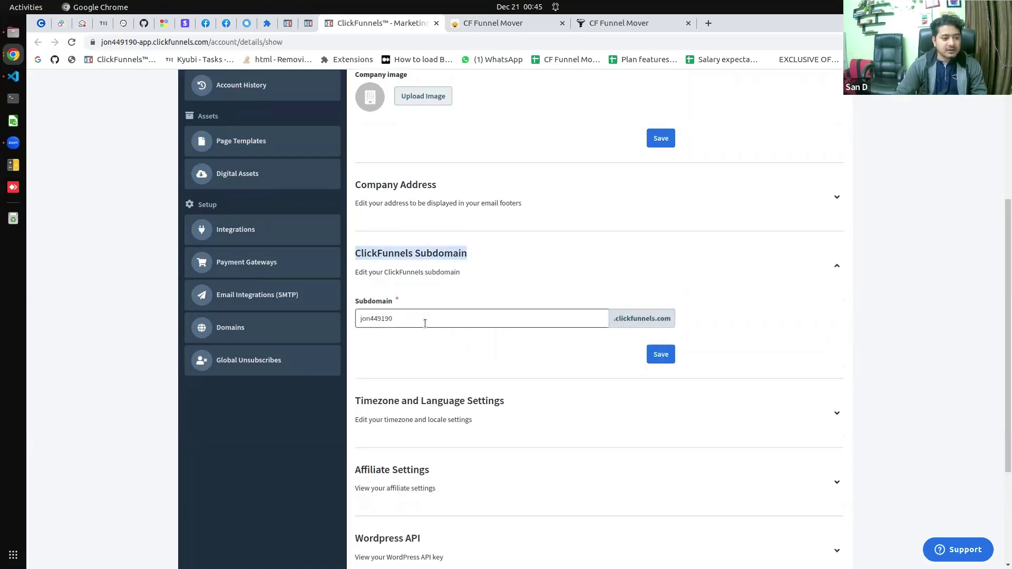
# Step: Select the account's subdomain value, then return to the CF Funnel Mover domains page
pyautogui.click(404, 321)
pyautogui.doubleClick(380, 317)
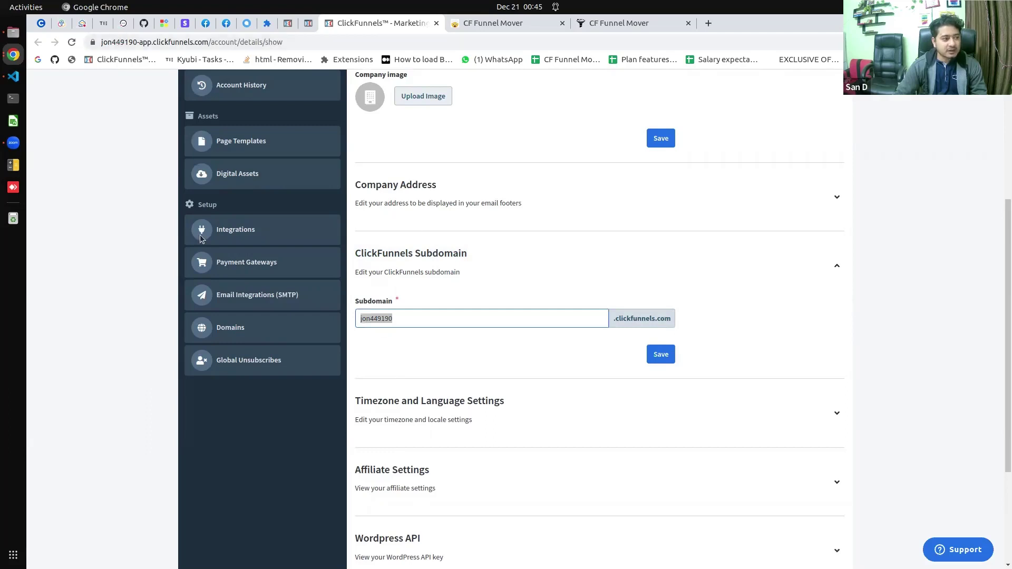
pyautogui.click(388, 325)
pyautogui.doubleClick(388, 326)
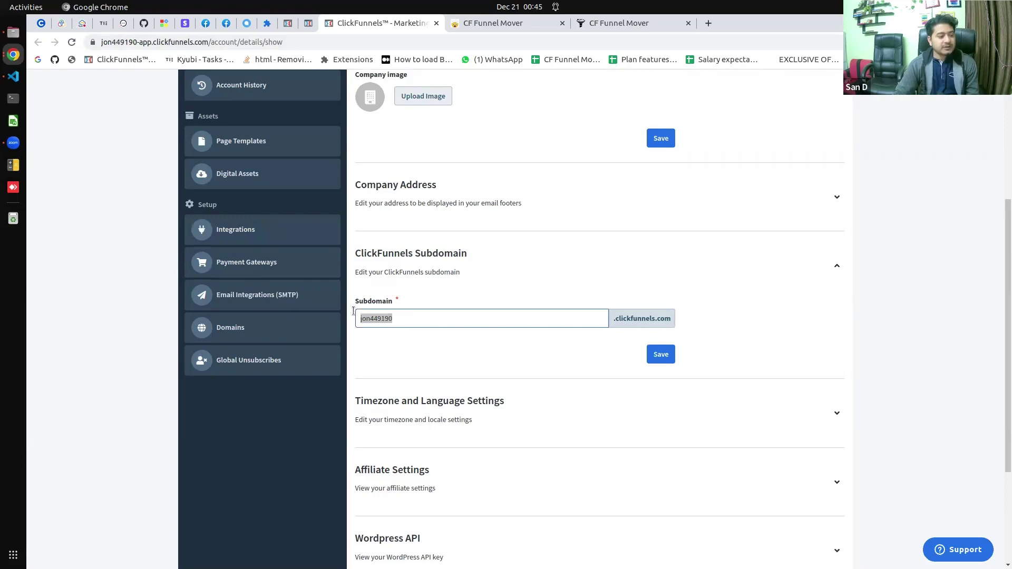
pyautogui.click(620, 24)
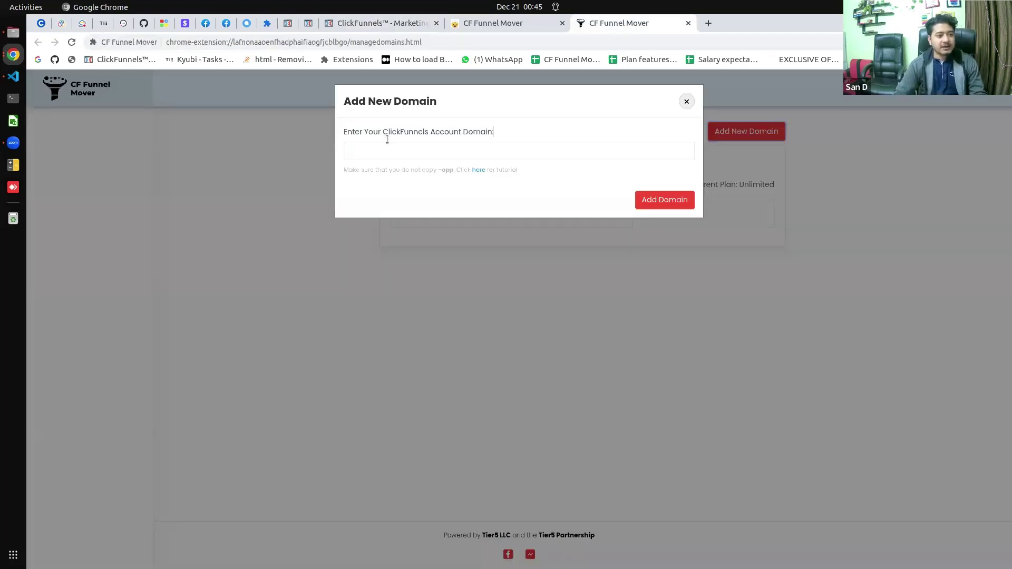
# Step: Approve the account's ClickFunnels subdomain in CF Funnel Mover and close its domains tab
pyautogui.click(390, 149)
pyautogui.click(438, 177)
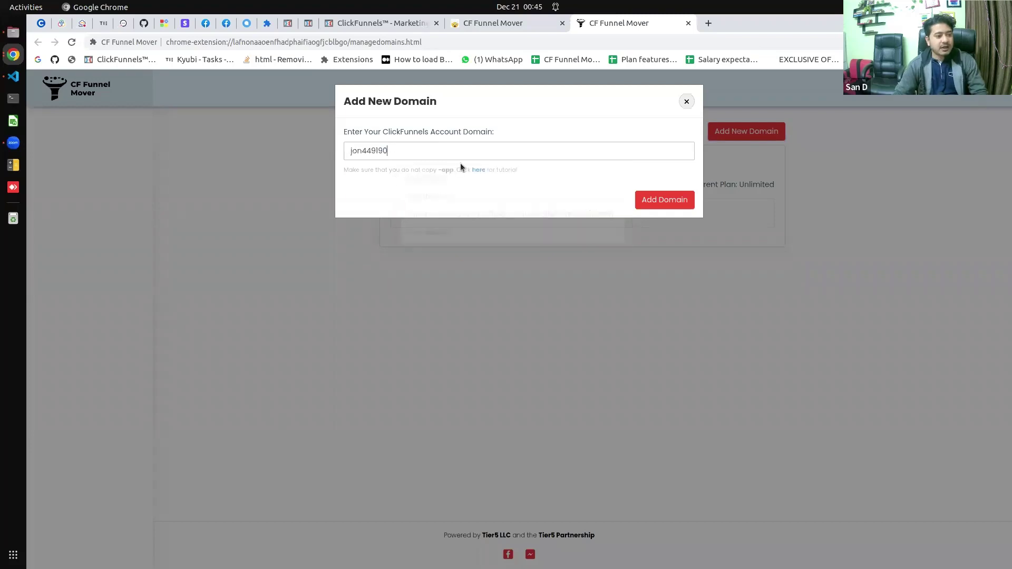
pyautogui.click(673, 201)
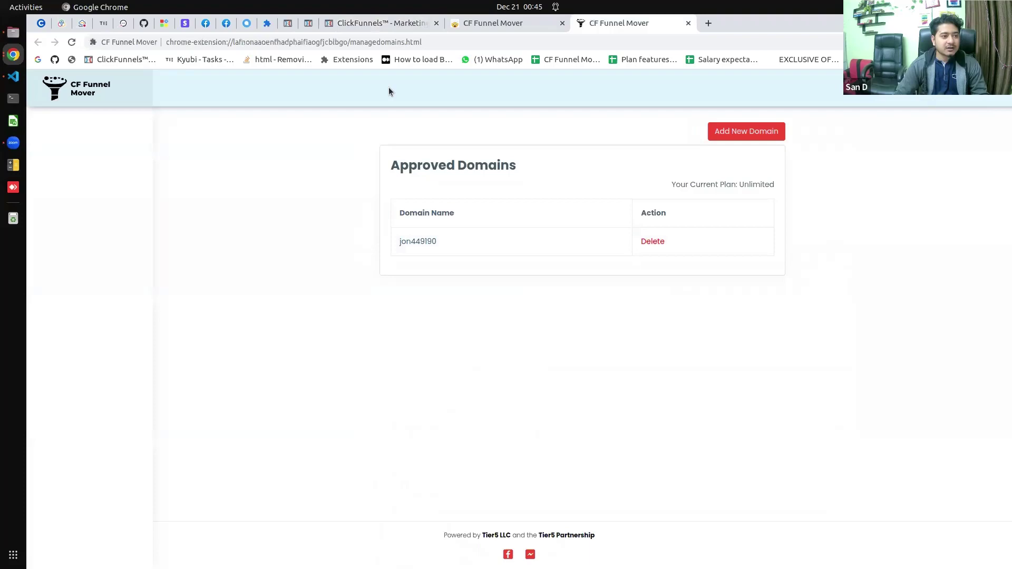
pyautogui.click(688, 23)
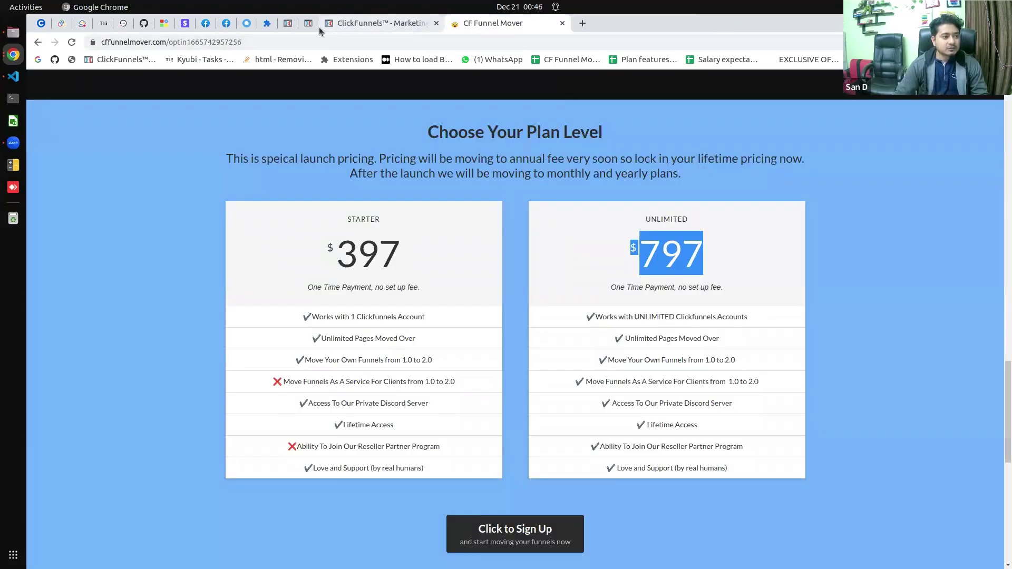
# Step: Open the optin 2 page in the ClickFunnels 1.0 editor and reload it
pyautogui.click(288, 23)
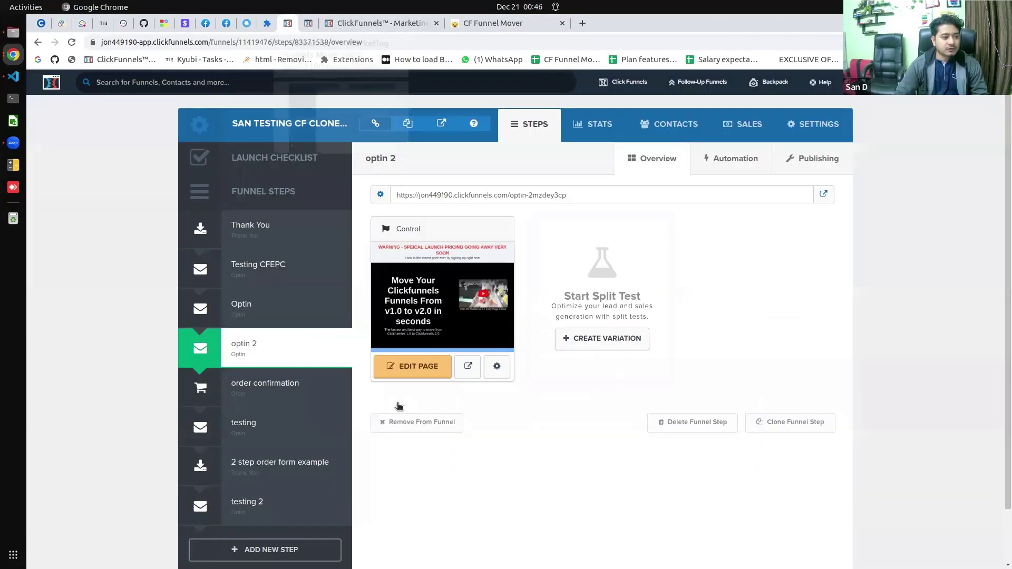
pyautogui.click(415, 369)
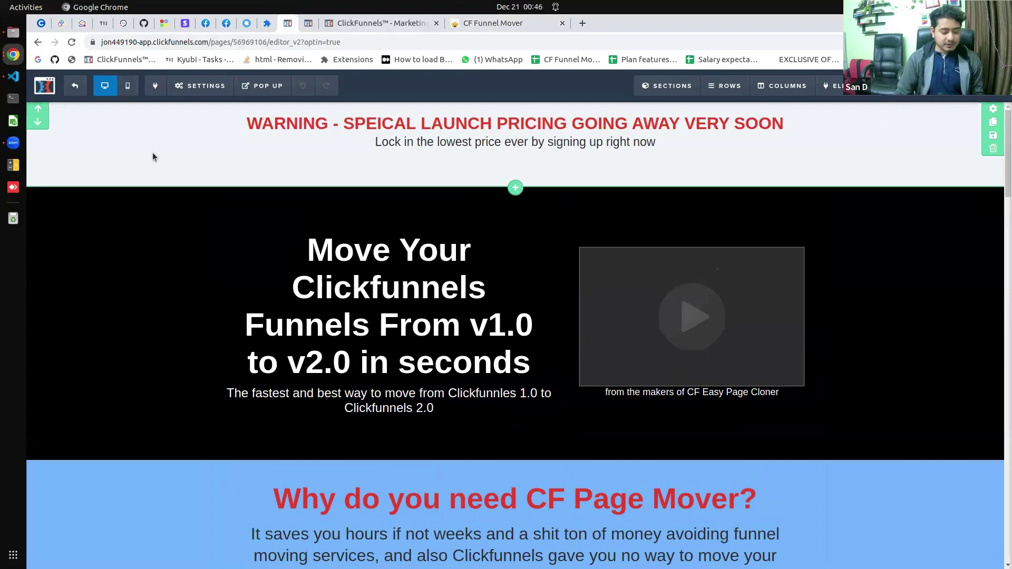
pyautogui.hotkey('ctrl', 'r')
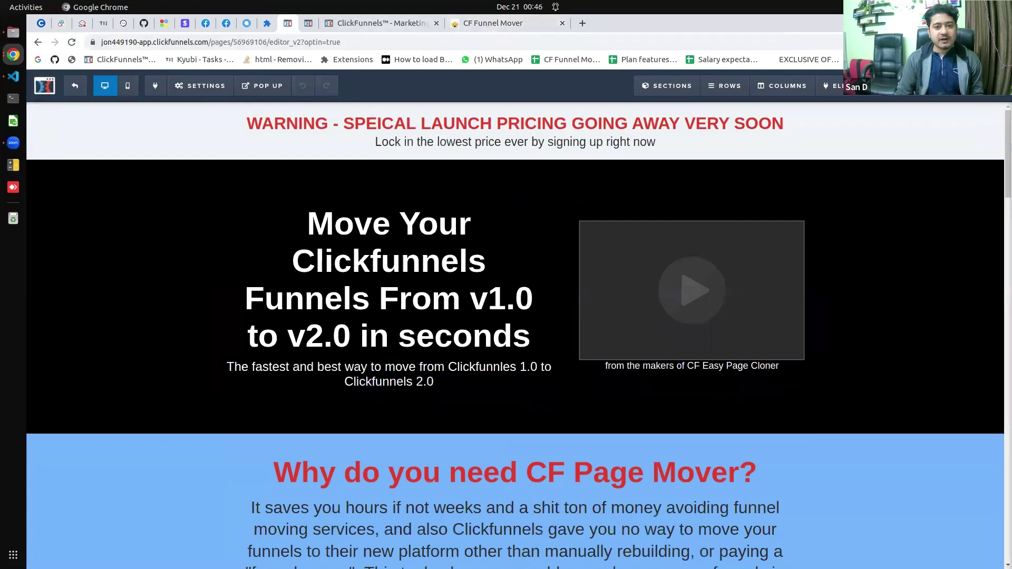
# Step: Copy the optin 2 page content with CF Funnel Mover and go to the 2.0 Test optin editor
pyautogui.click(934, 42)
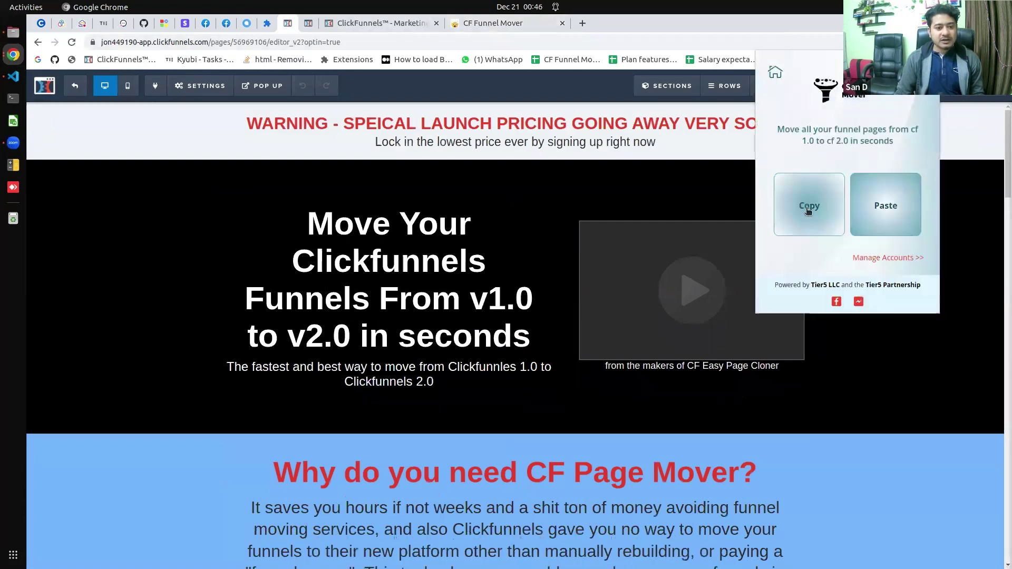
pyautogui.click(807, 210)
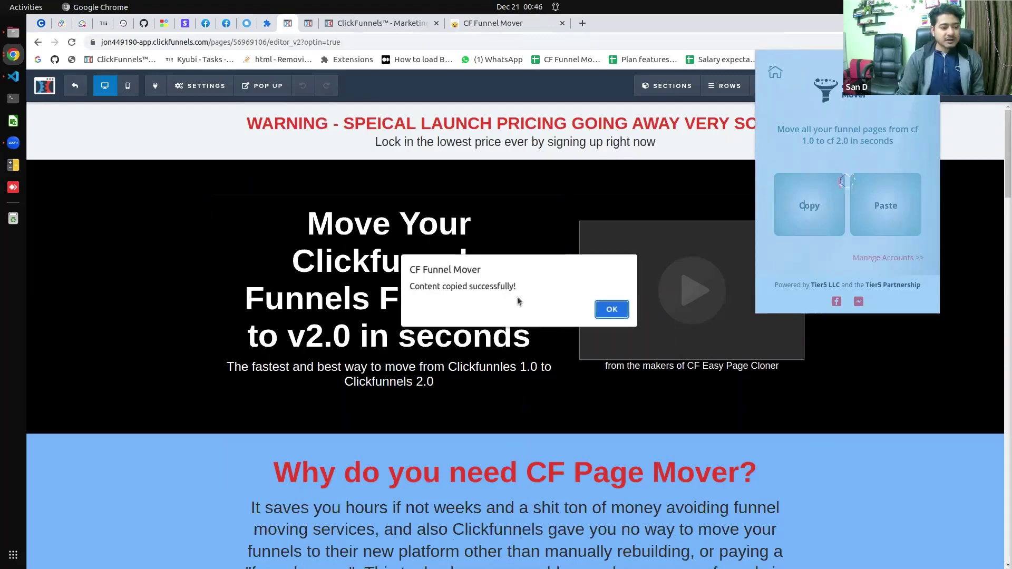
pyautogui.click(611, 310)
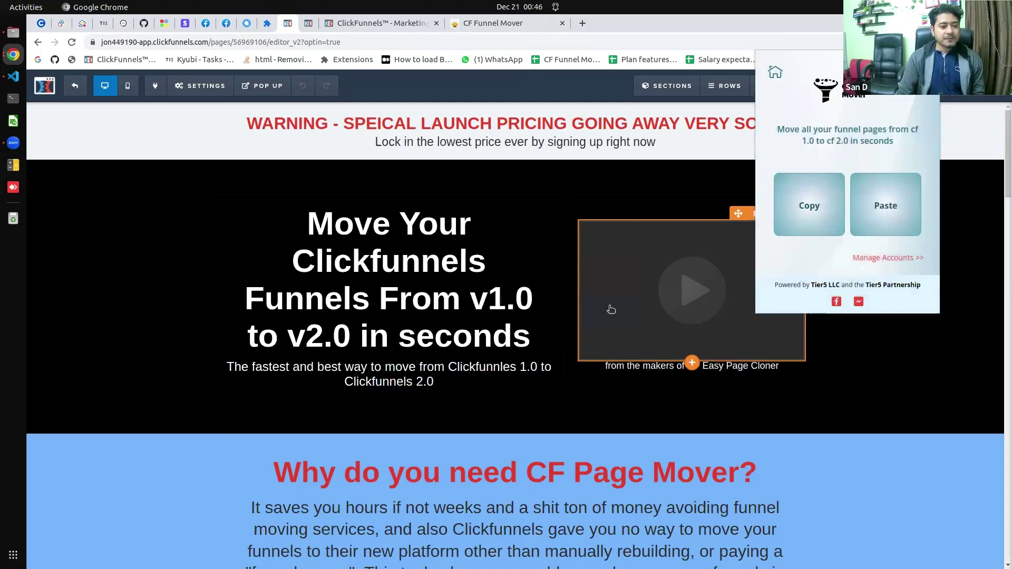
pyautogui.click(308, 23)
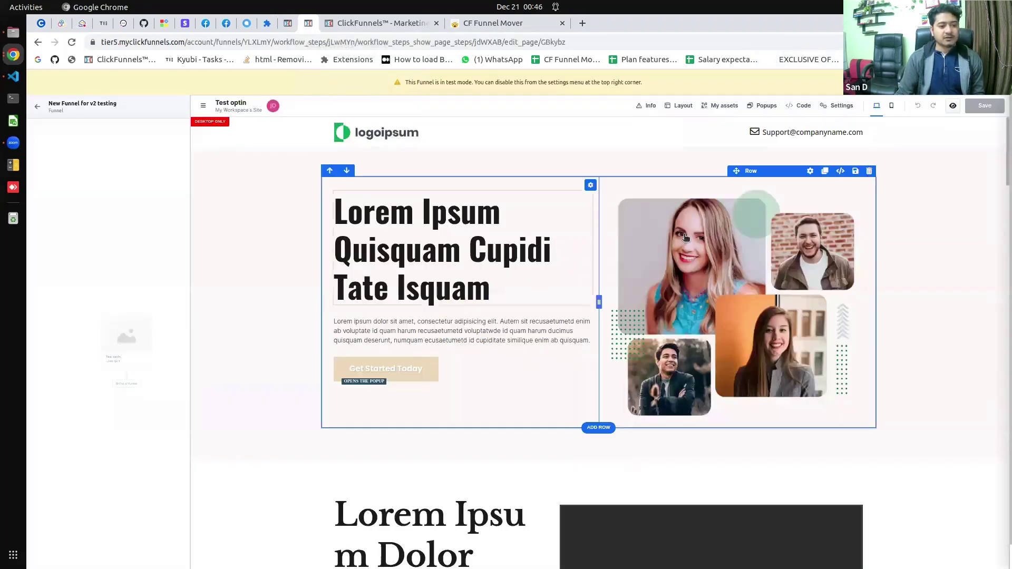
# Step: Reload the Test optin editor and paste the copied page via CF Funnel Mover, confirming success
pyautogui.click(73, 41)
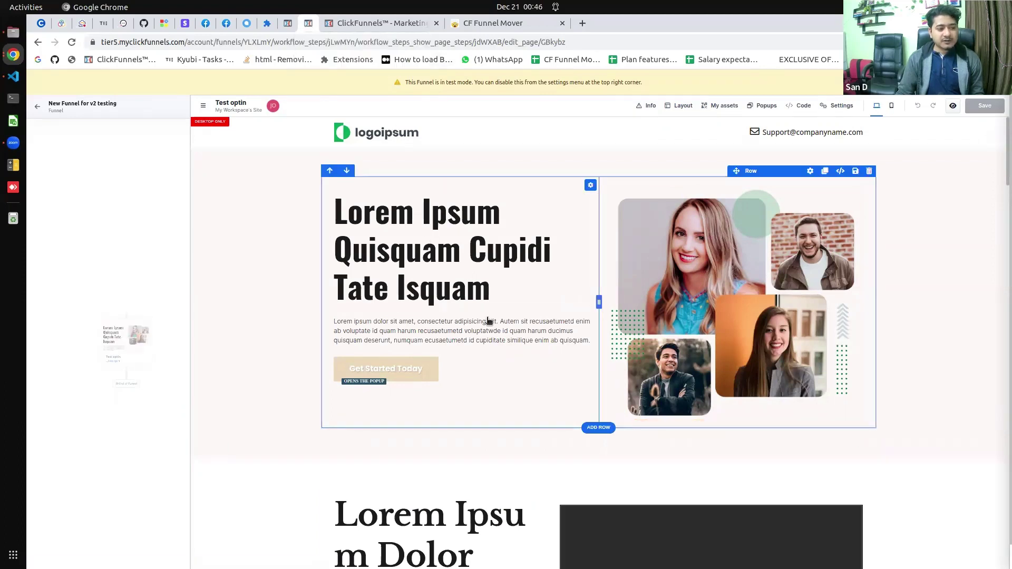
pyautogui.click(934, 42)
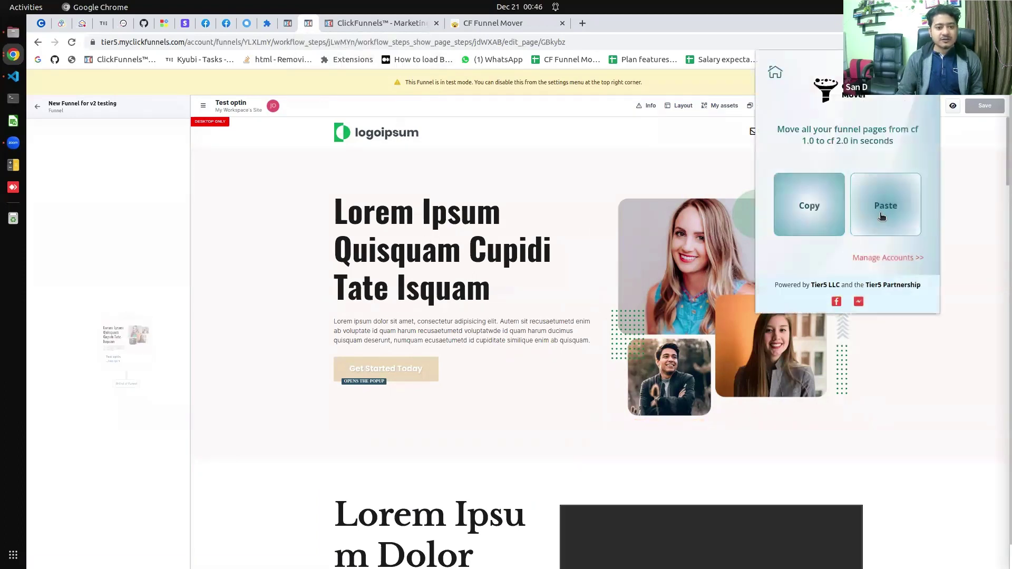
pyautogui.click(884, 206)
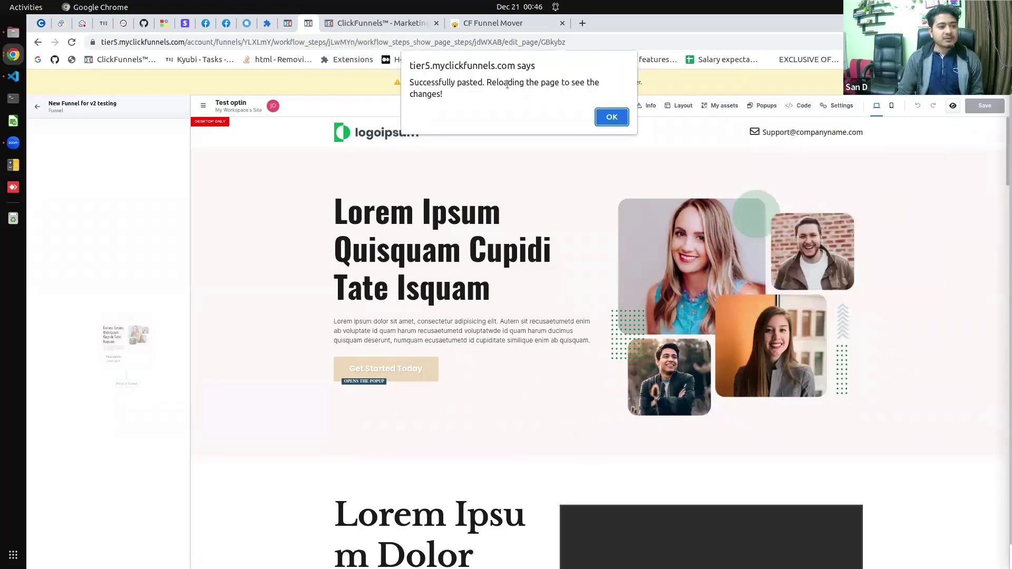
pyautogui.click(614, 120)
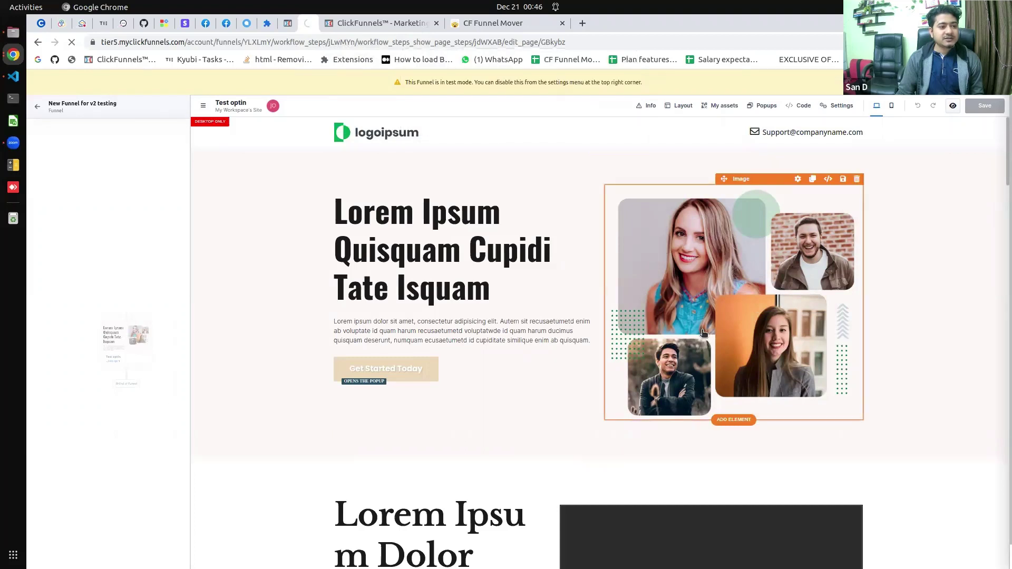
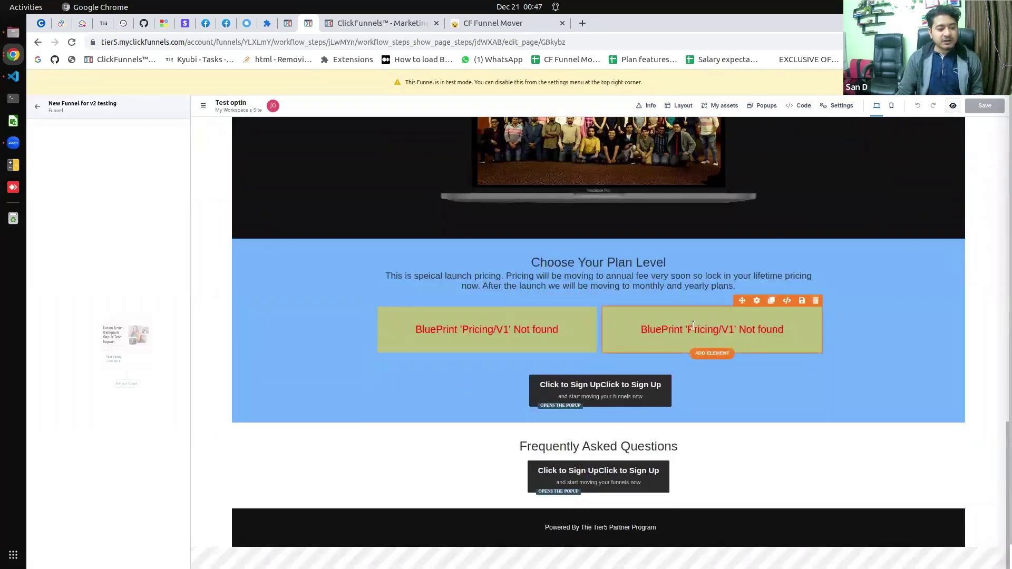
# Step: Scroll the imported 'Test optin' page to the pricing section where both 'Pricing/V1' blocks show not found
pyautogui.scroll(2, 258, 245)
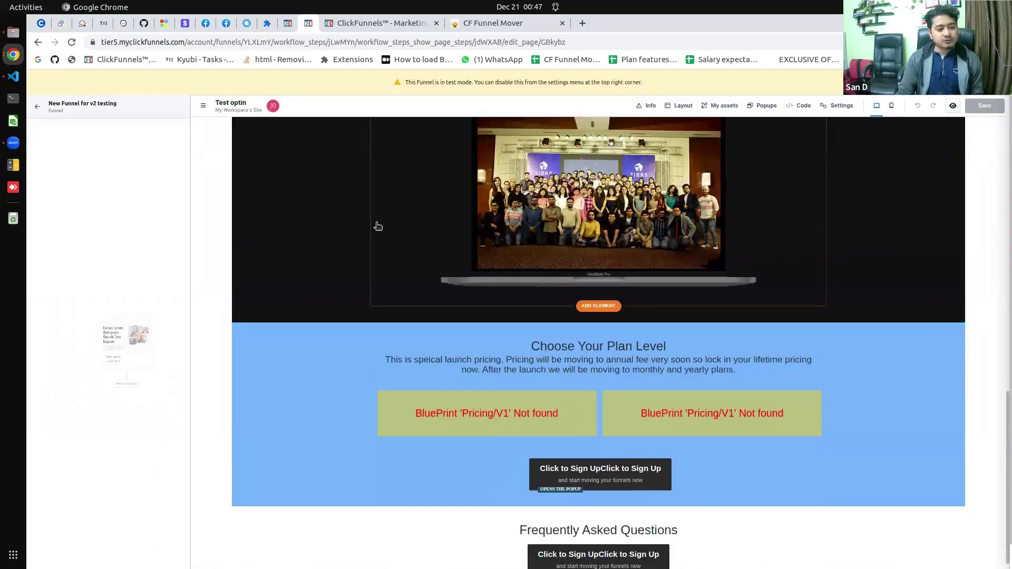
pyautogui.scroll(-2, 305, 307)
pyautogui.scroll(11, 897, 295)
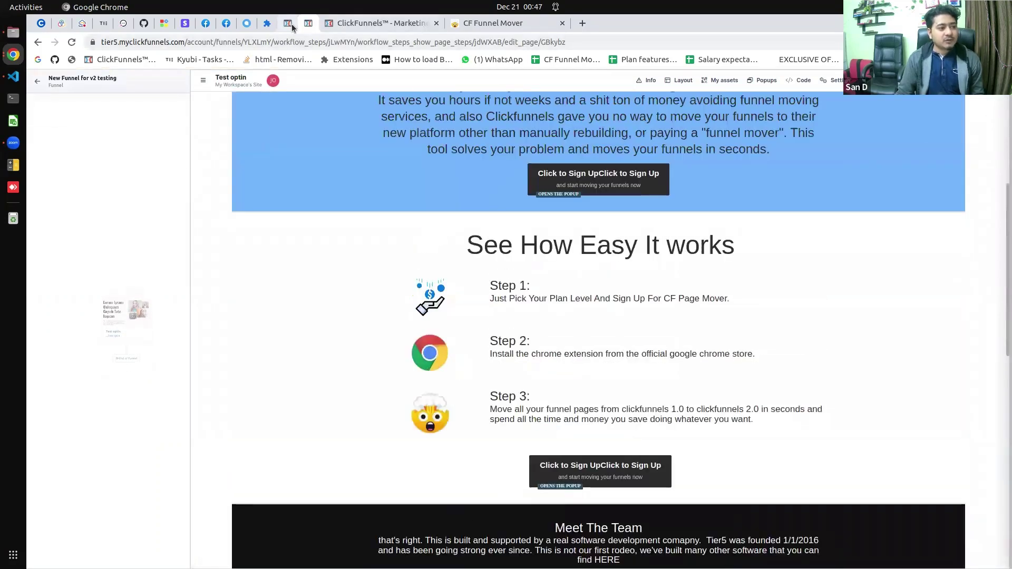
# Step: In the ClickFunnels 1.0 editor, open and close the top section's settings
pyautogui.click(290, 24)
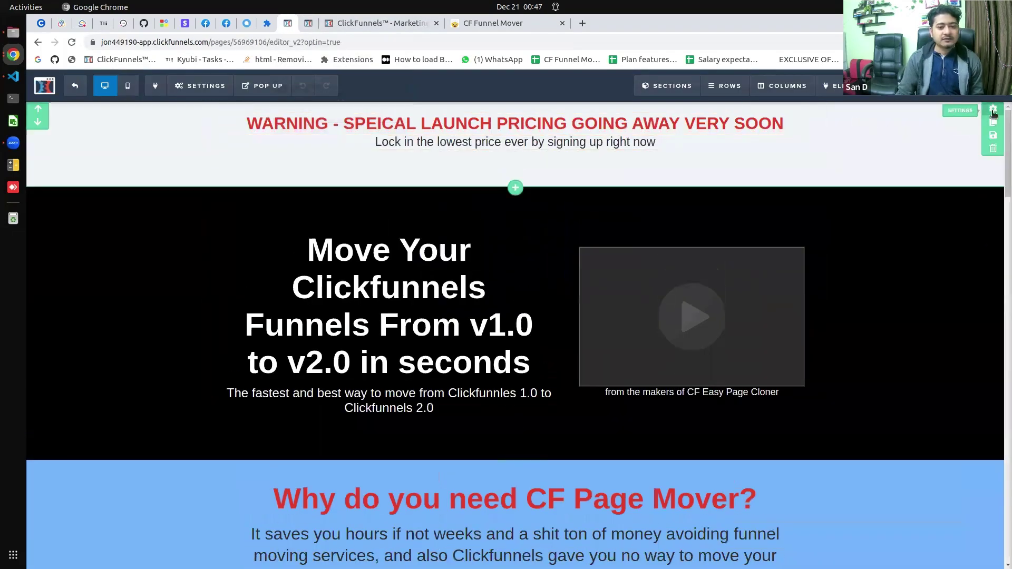
pyautogui.click(993, 111)
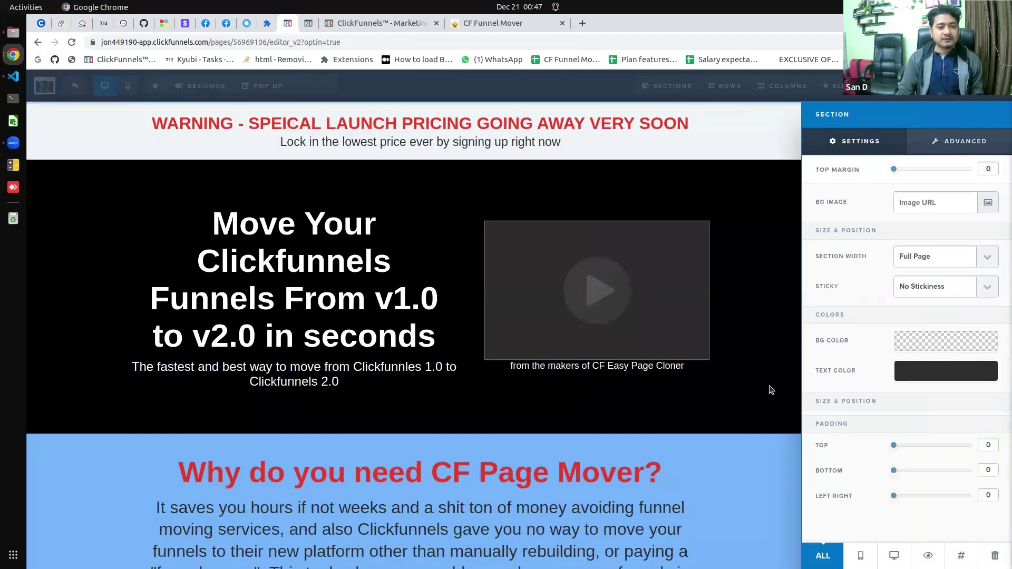
pyautogui.click(699, 127)
pyautogui.scroll(-8, 886, 332)
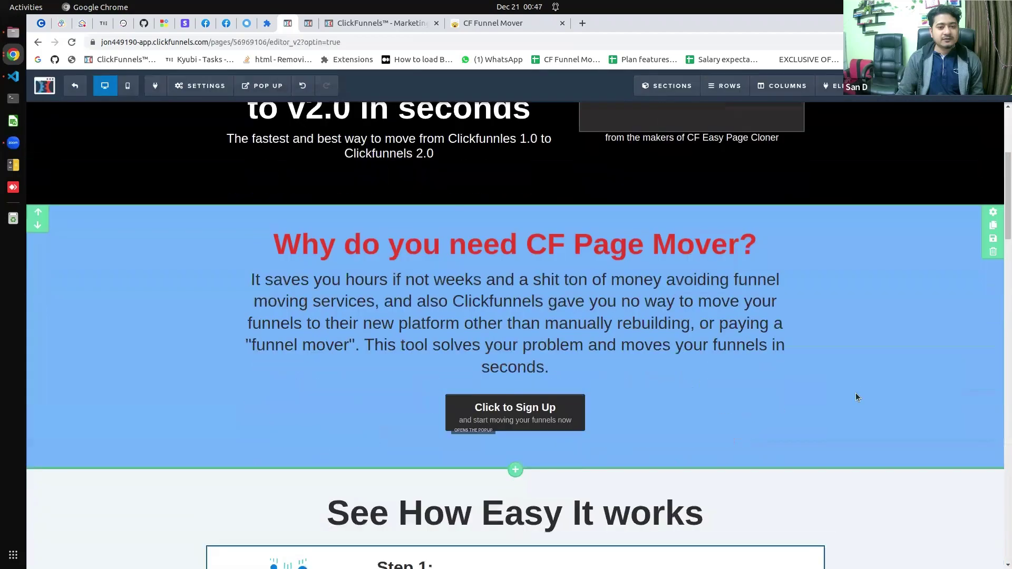
pyautogui.scroll(8, 859, 377)
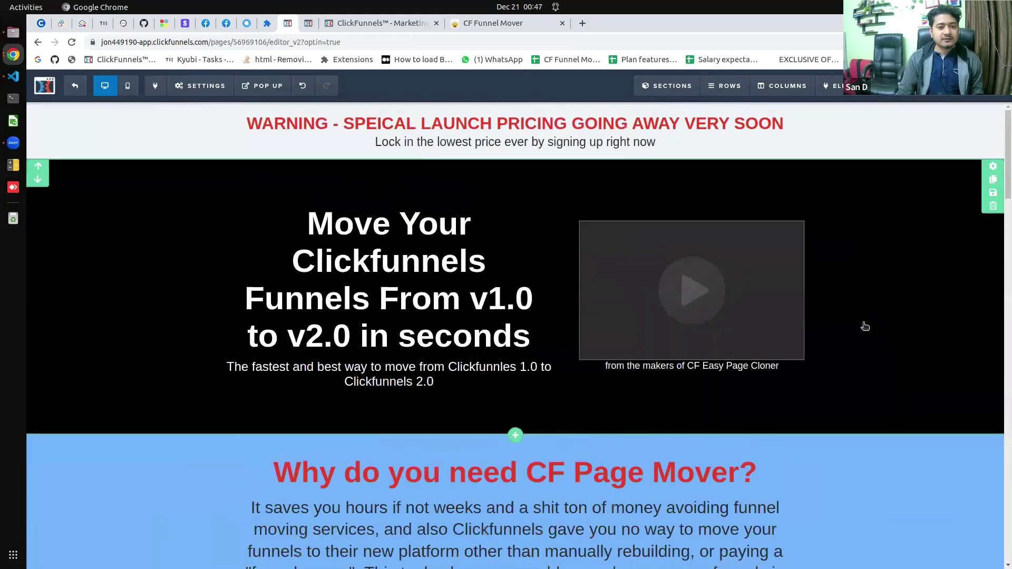
# Step: Add a full-width section with a three-column row and an element below the warning banner
pyautogui.click(517, 188)
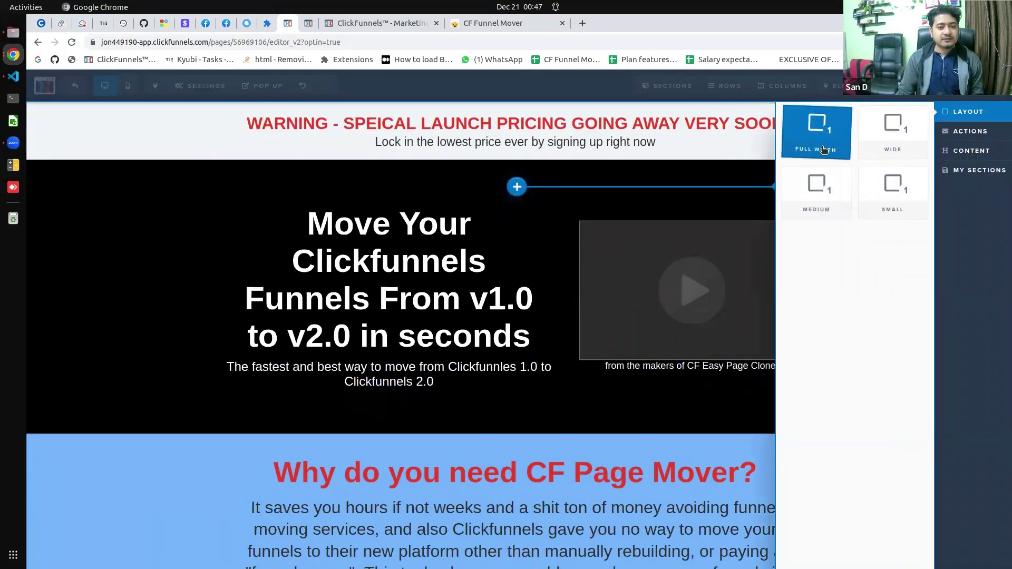
pyautogui.click(823, 149)
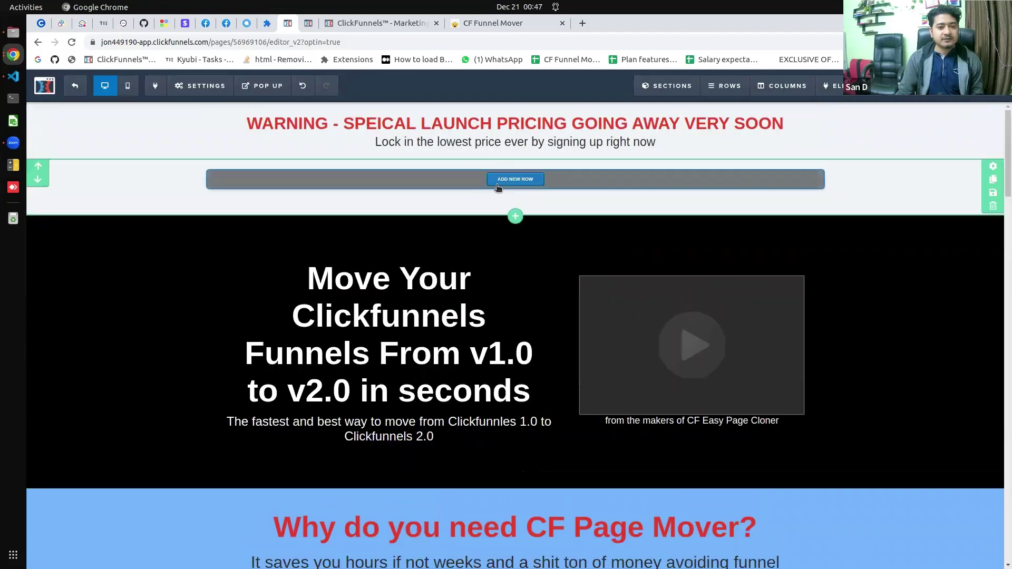
pyautogui.click(516, 179)
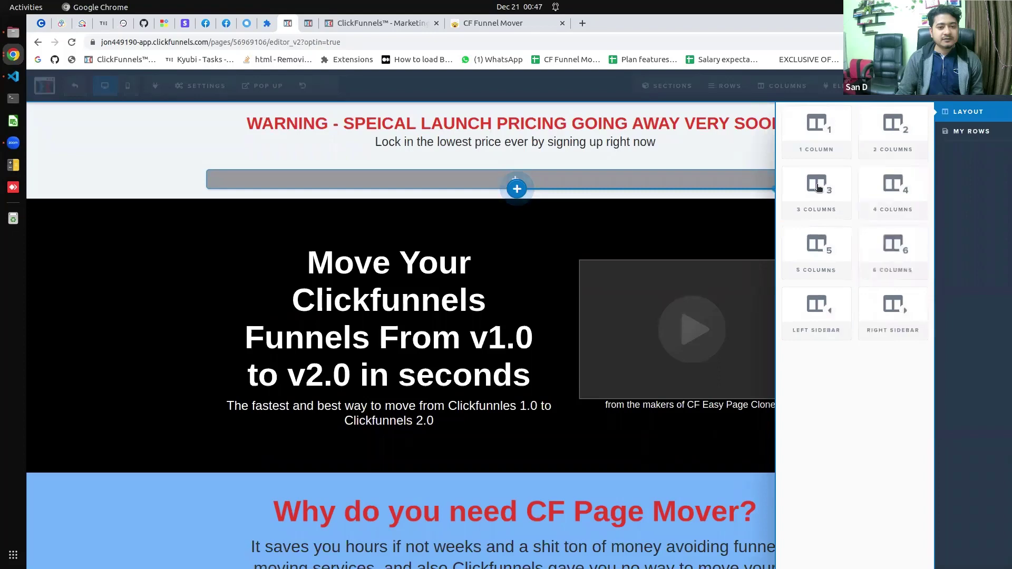
pyautogui.click(824, 191)
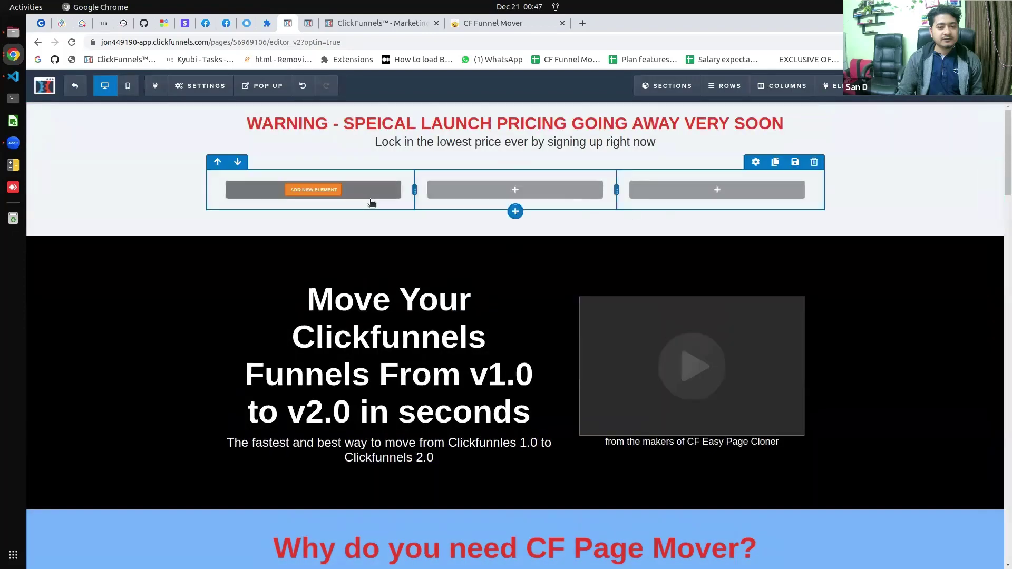
pyautogui.click(338, 188)
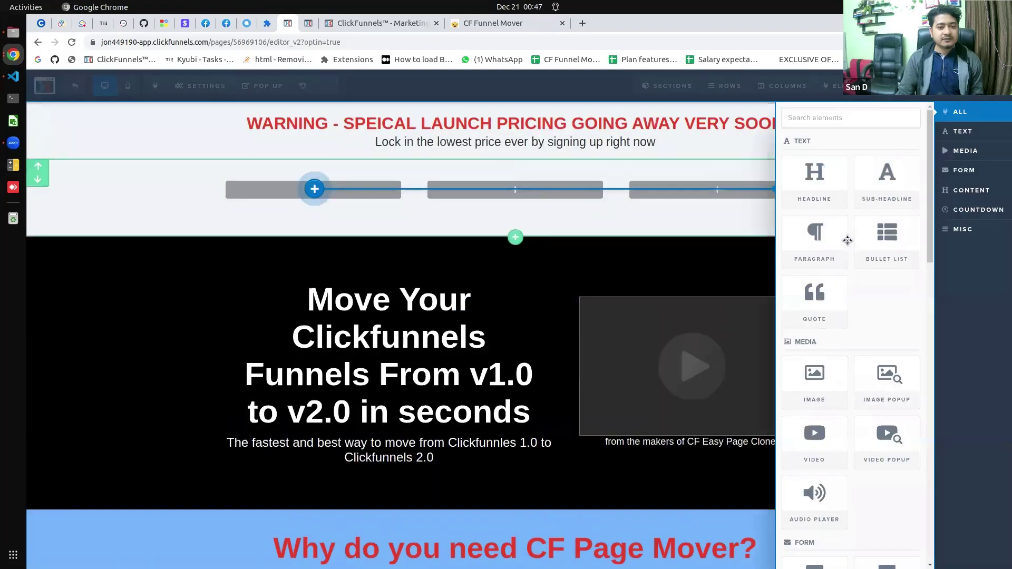
pyautogui.scroll(-1, 853, 229)
pyautogui.scroll(-15, 853, 229)
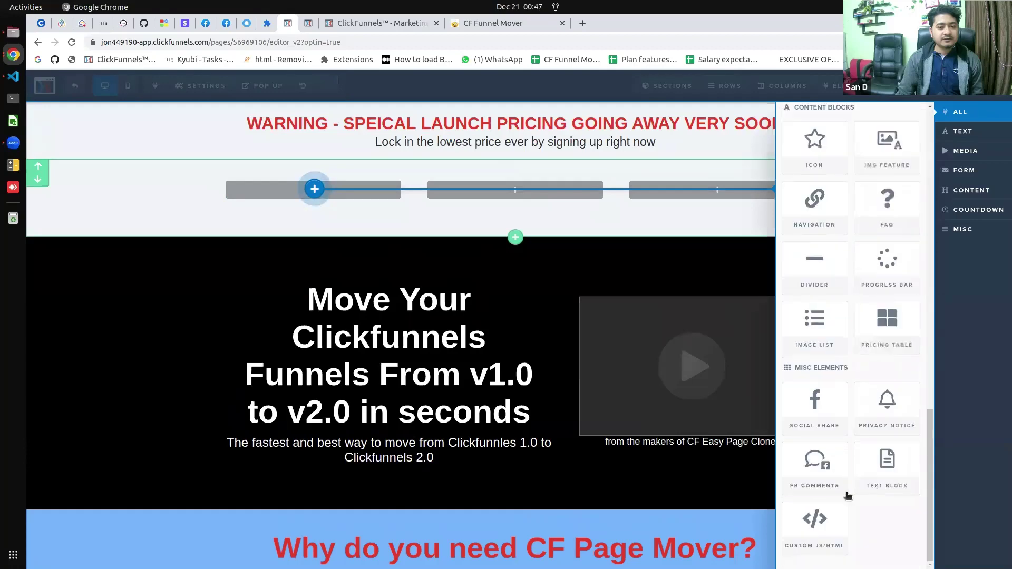
pyautogui.scroll(-1, 859, 464)
pyautogui.scroll(5, 856, 418)
pyautogui.scroll(10, 856, 417)
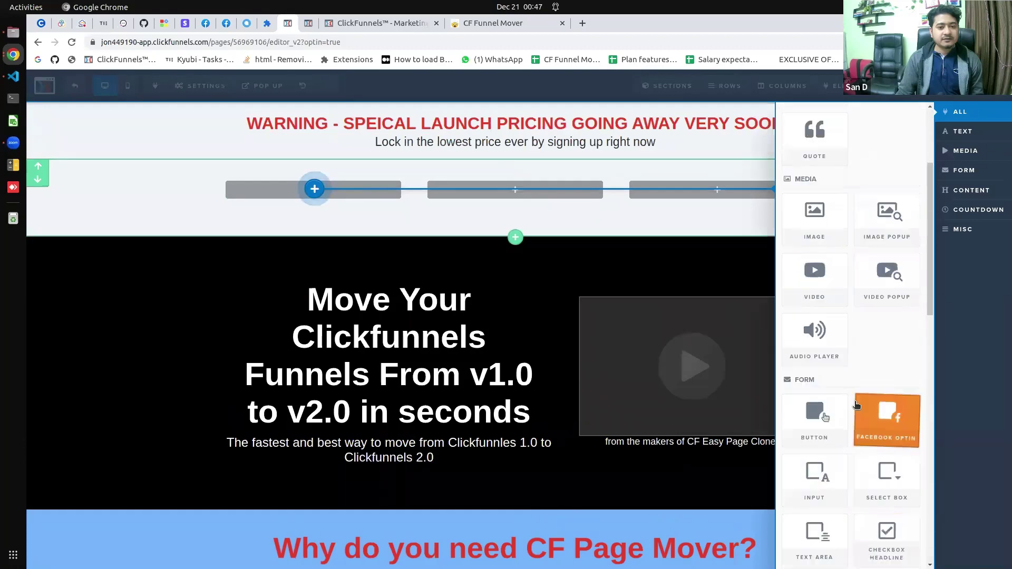
pyautogui.scroll(-10, 854, 409)
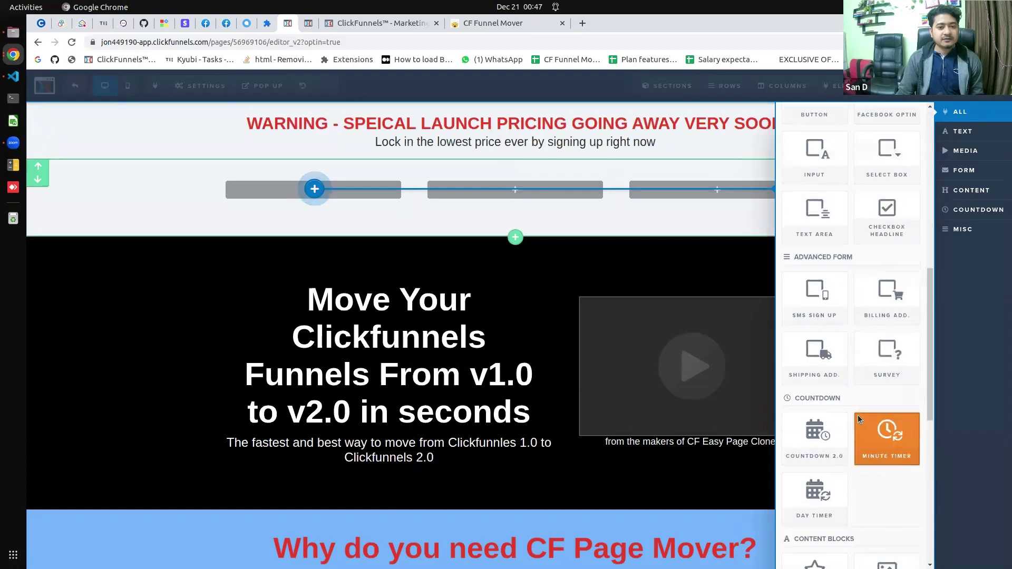
pyautogui.scroll(-6, 844, 449)
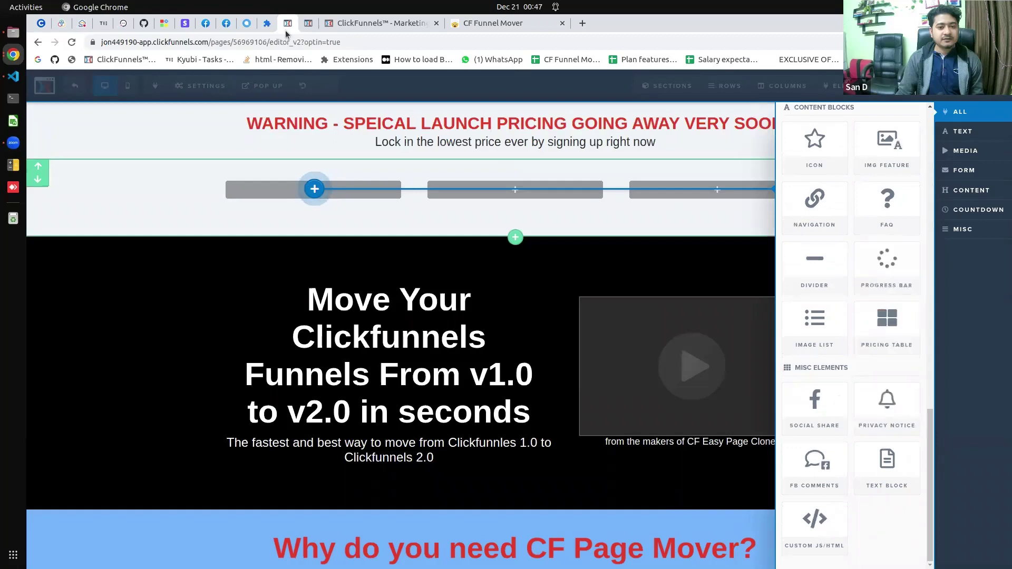
pyautogui.click(309, 23)
pyautogui.scroll(5, 761, 373)
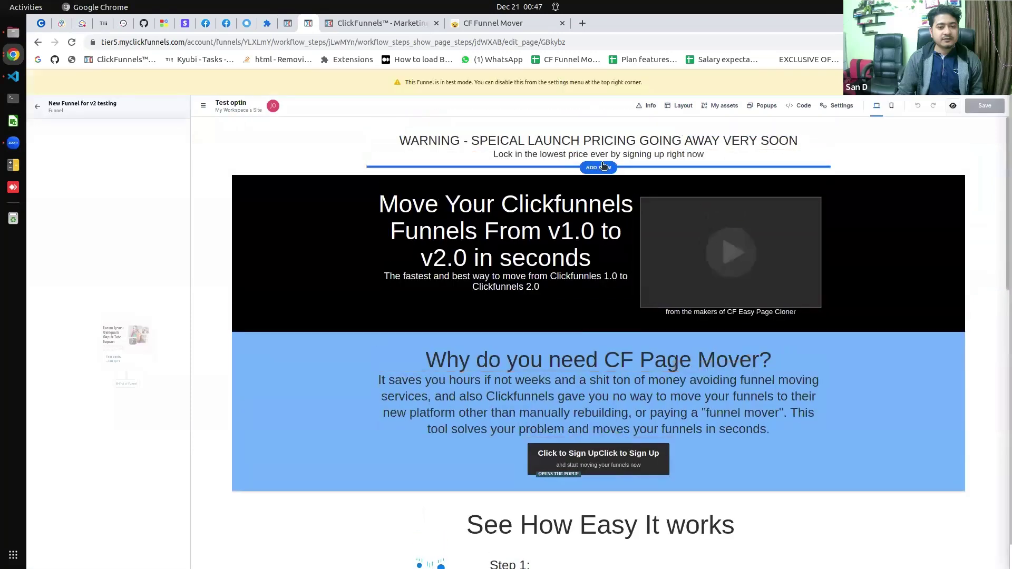
# Step: In the 2.0 editor, add a blank section with a three-column row below the warning banner
pyautogui.click(598, 174)
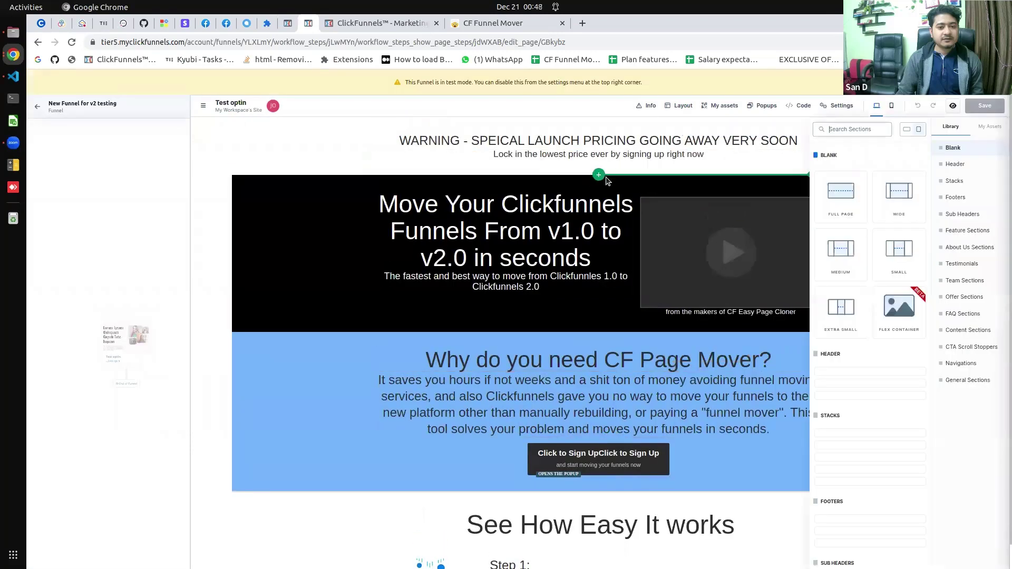
pyautogui.click(842, 194)
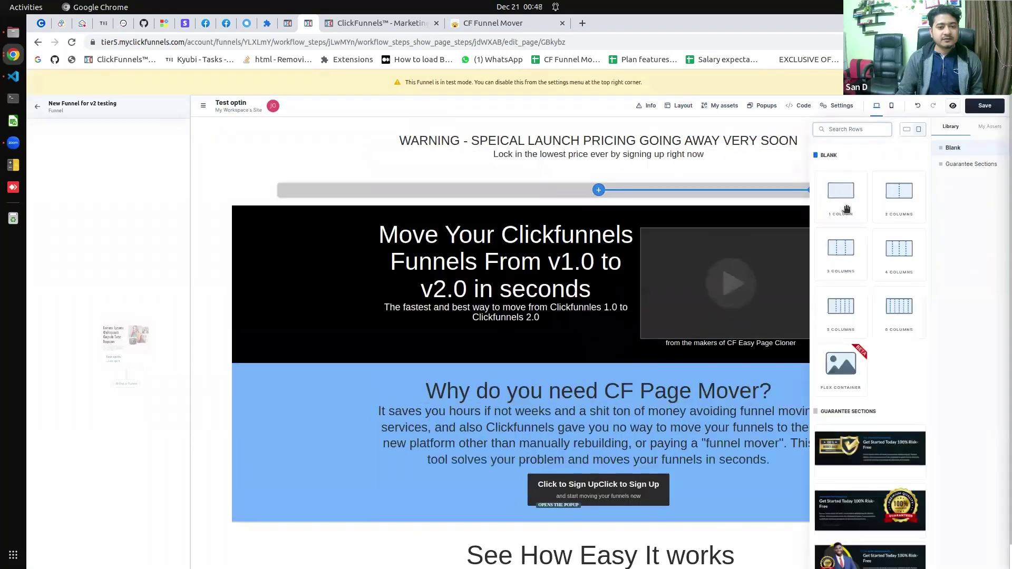
pyautogui.click(841, 250)
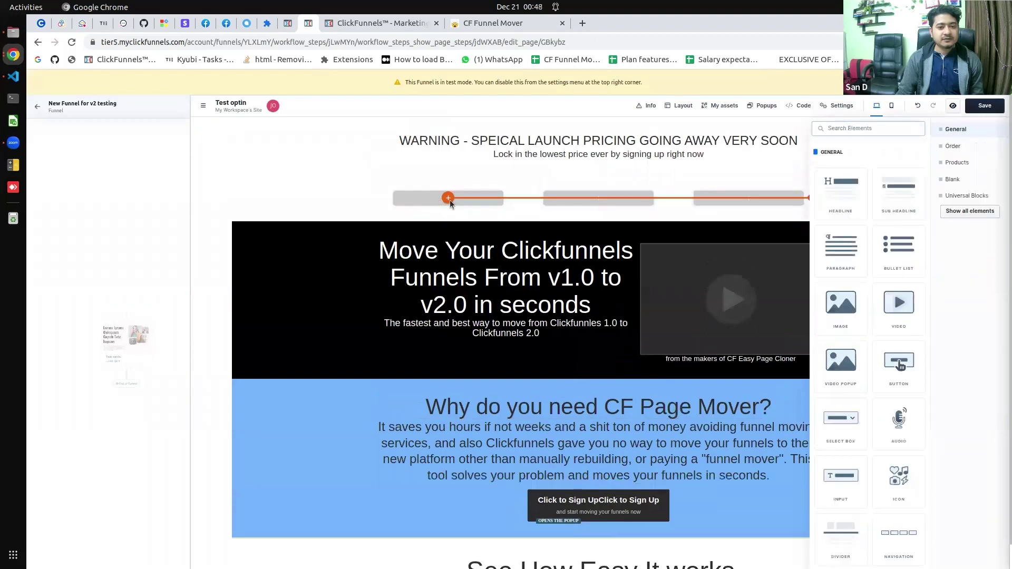
# Step: Review the moved page, then bring up the original in the classic ClickFunnels editor
pyautogui.scroll(-5, 877, 252)
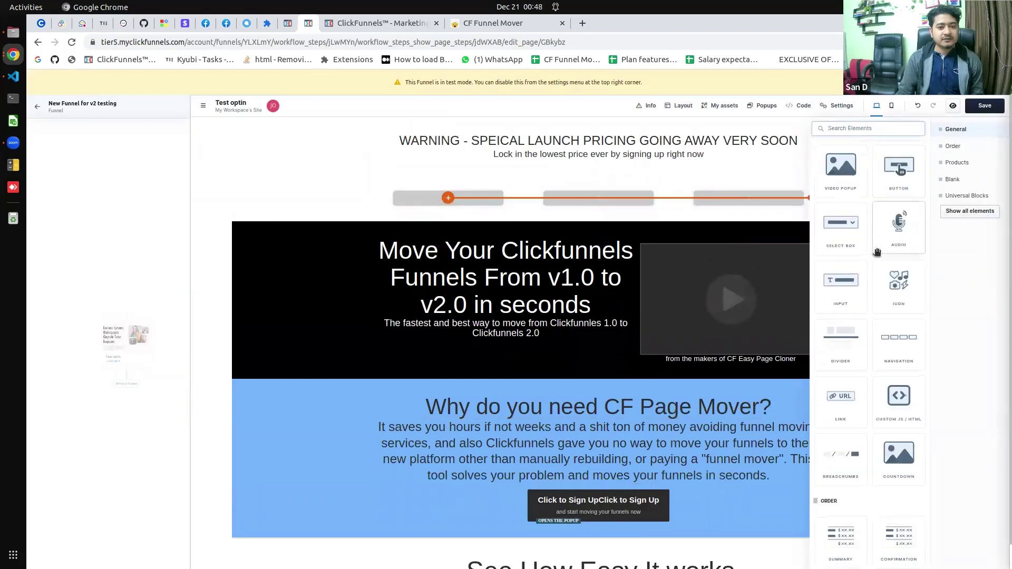
pyautogui.scroll(-3, 877, 253)
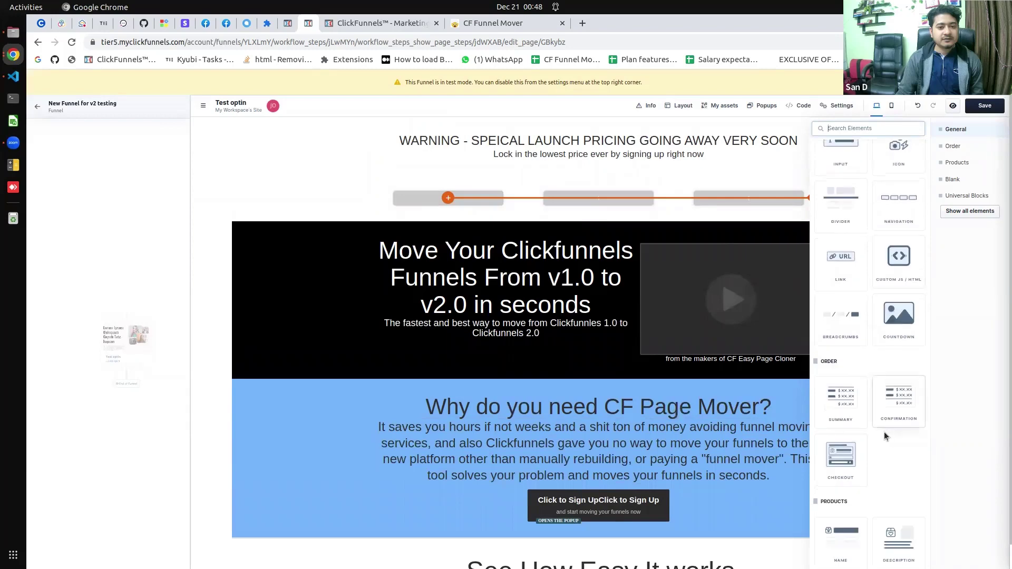
pyautogui.scroll(-4, 885, 432)
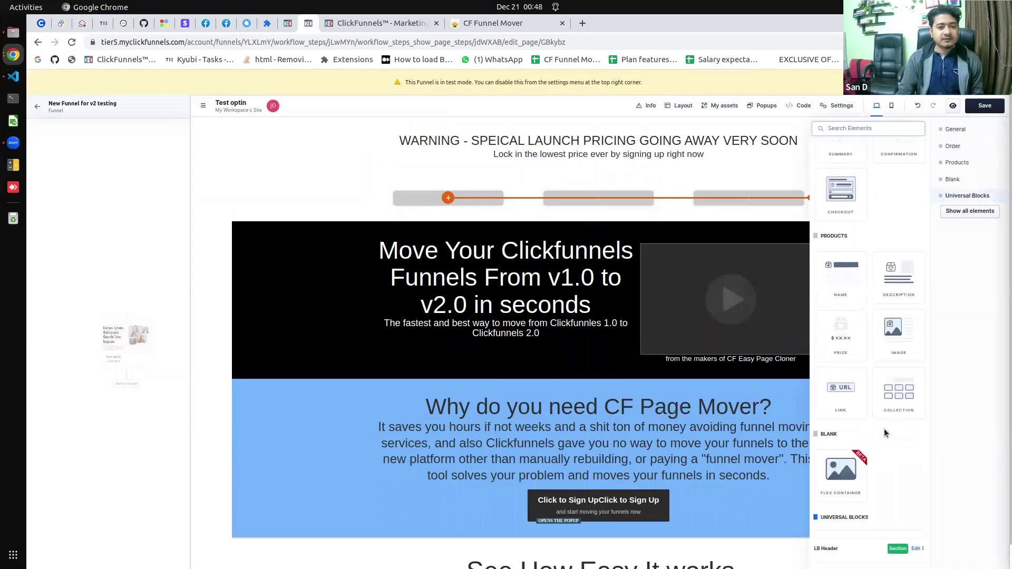
pyautogui.scroll(6, 873, 469)
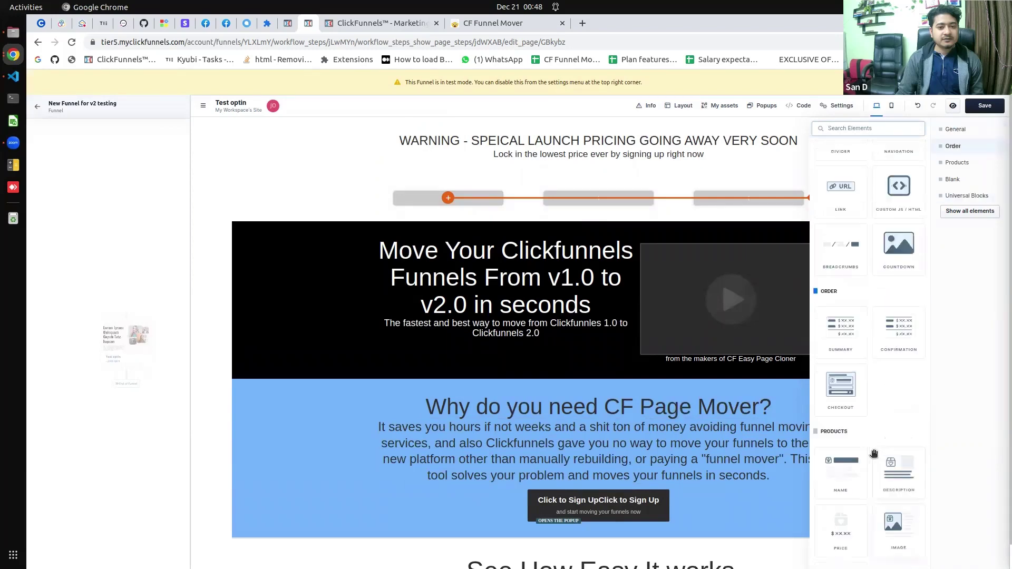
pyautogui.scroll(3, 875, 453)
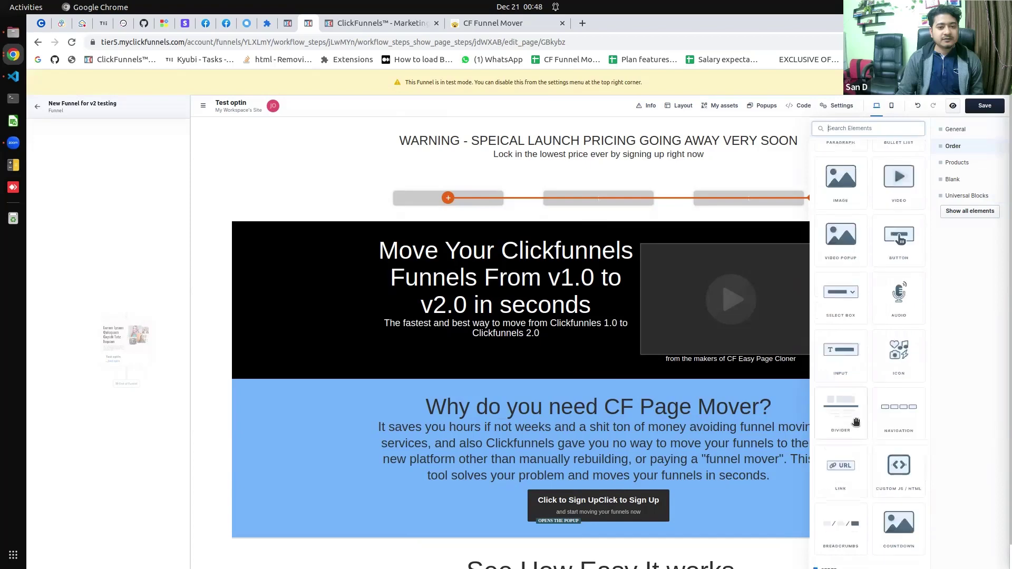
pyautogui.scroll(3, 856, 422)
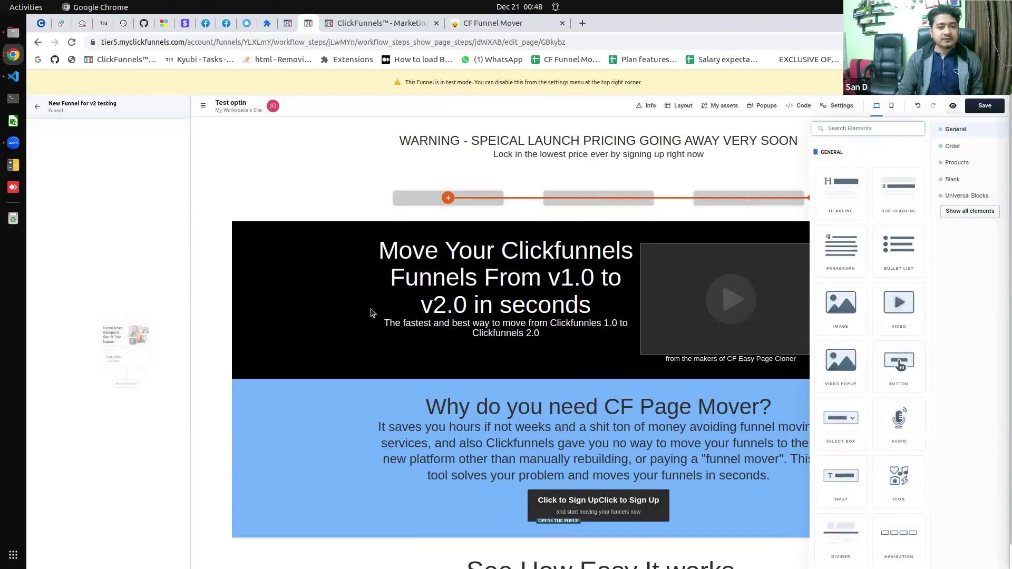
pyautogui.scroll(-5, 842, 339)
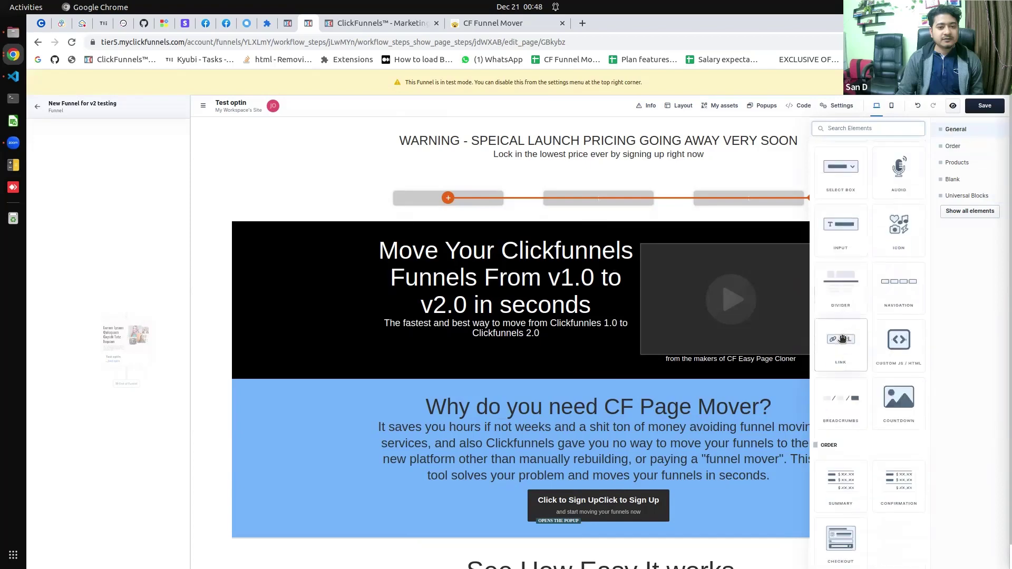
pyautogui.click(288, 23)
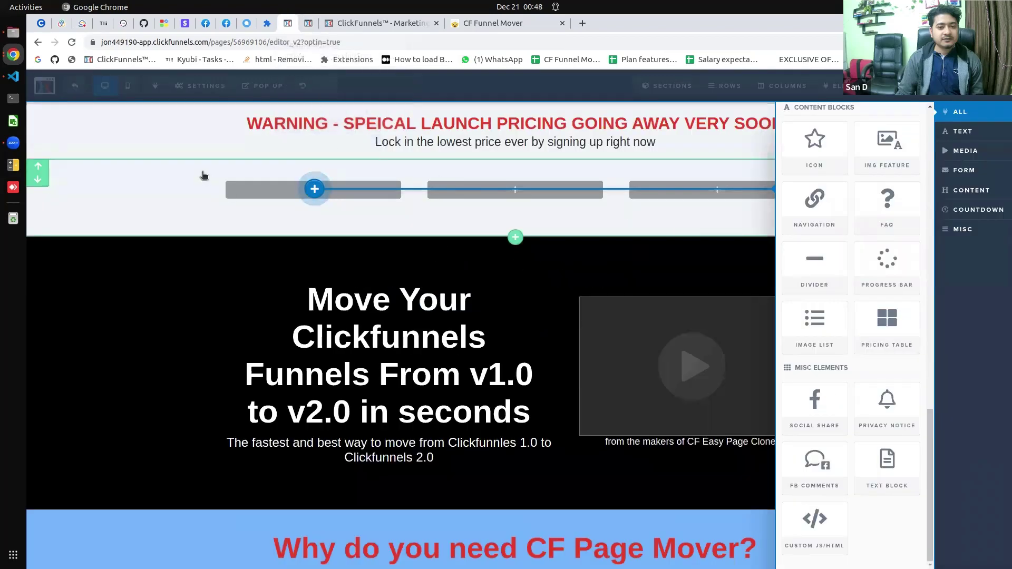
# Step: In the 2.0 editor, close the element library and delete the empty section under the warning heading
pyautogui.click(309, 23)
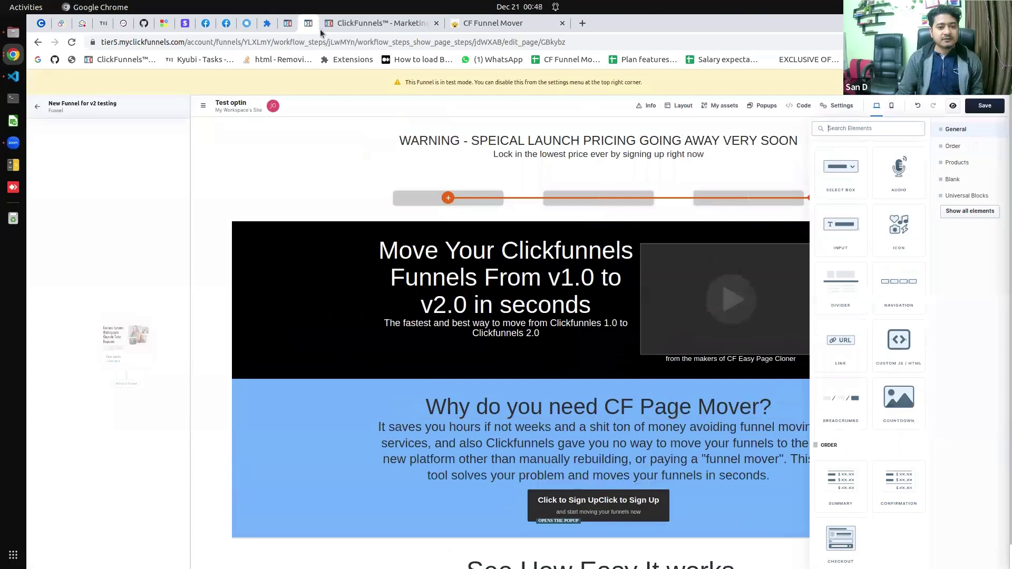
pyautogui.click(304, 164)
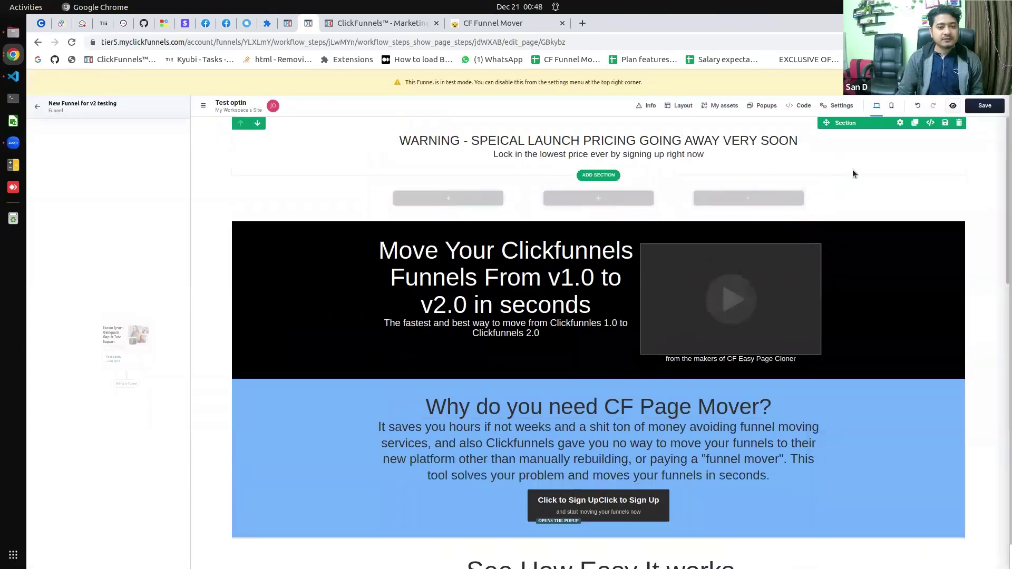
pyautogui.click(1001, 169)
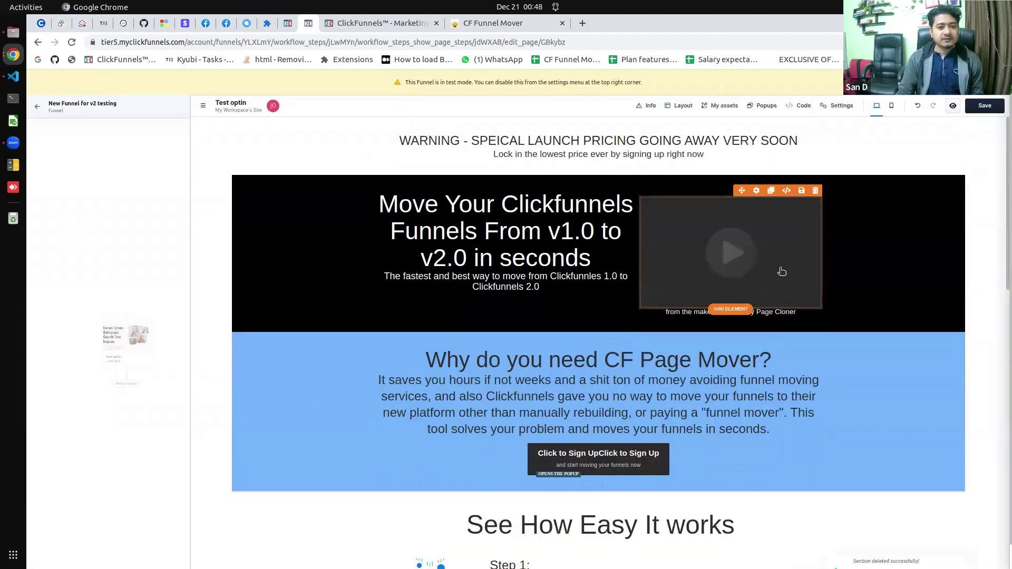
pyautogui.scroll(-8, 529, 424)
pyautogui.scroll(-9, 529, 424)
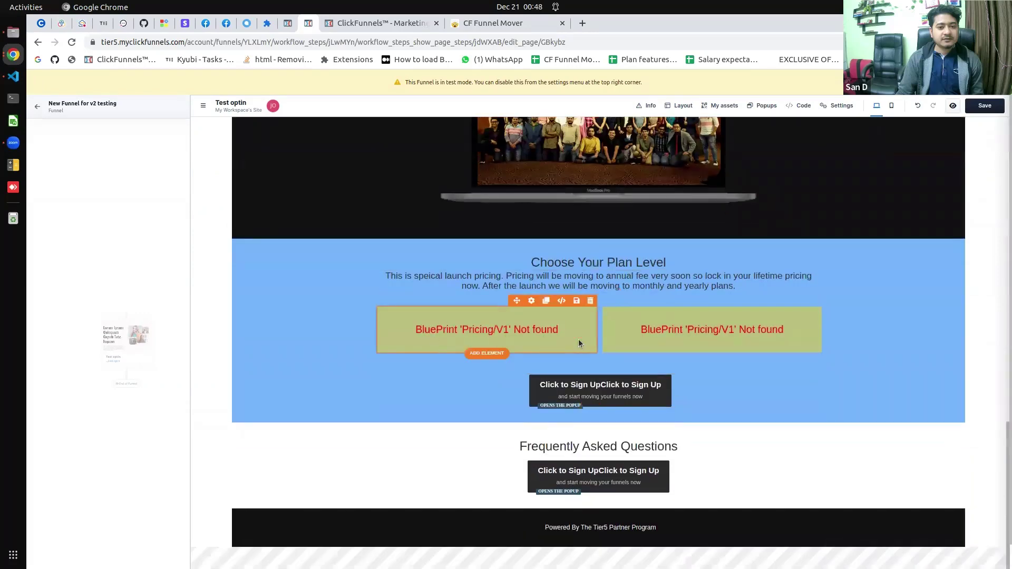
pyautogui.scroll(-1, 815, 363)
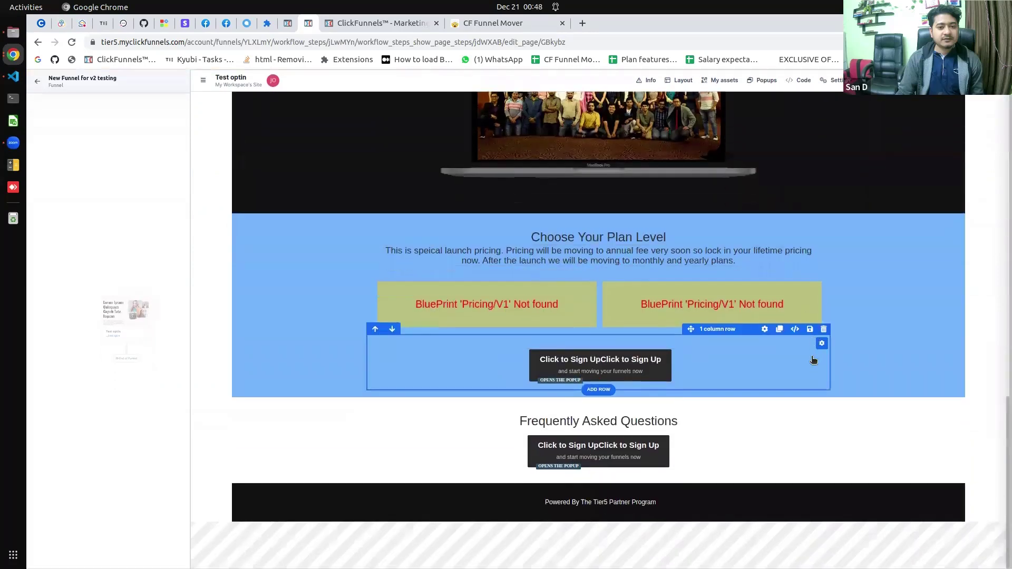
pyautogui.scroll(15, 770, 482)
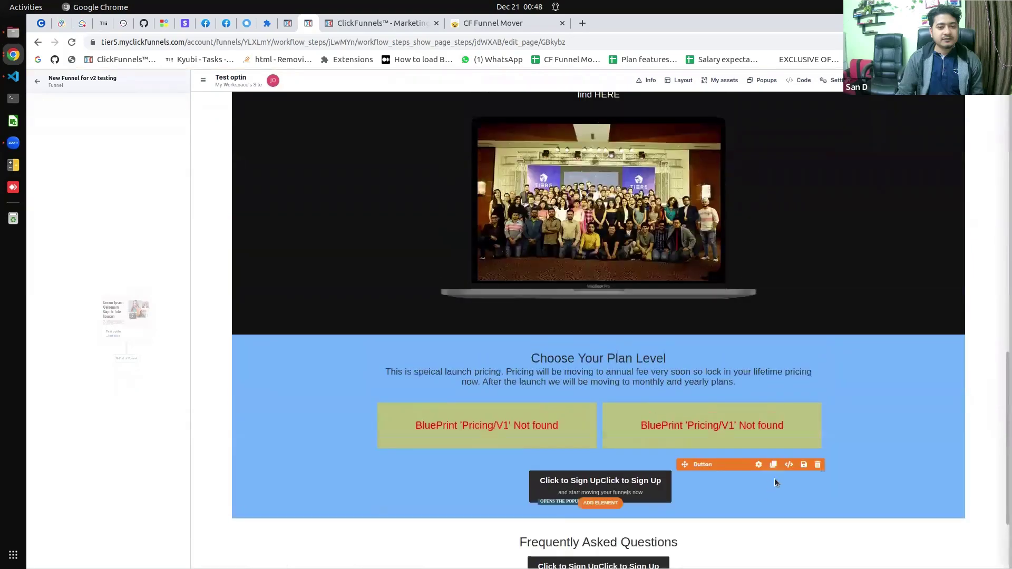
pyautogui.scroll(-3, 773, 478)
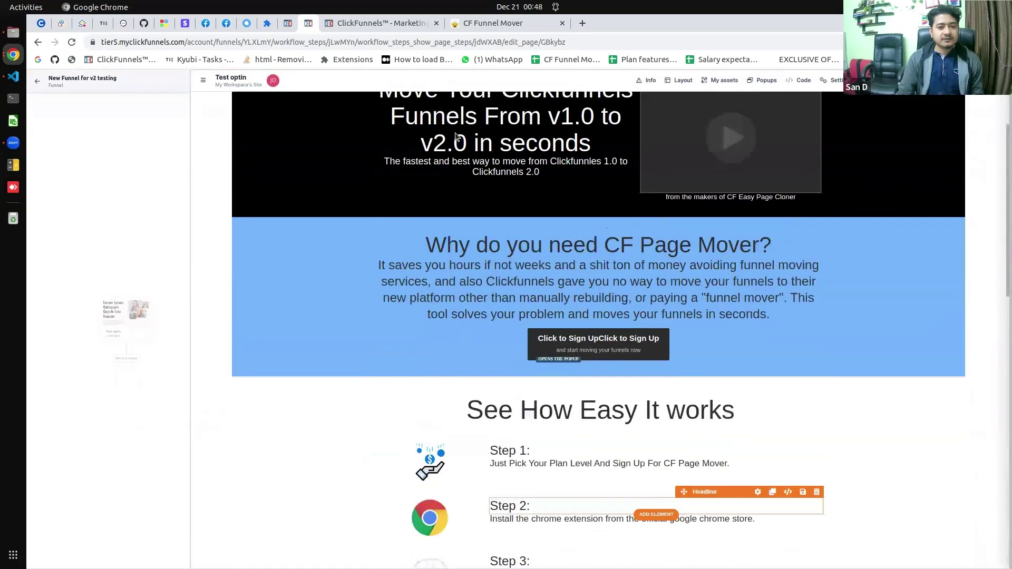
pyautogui.scroll(3, 773, 479)
pyautogui.scroll(-10, 567, 254)
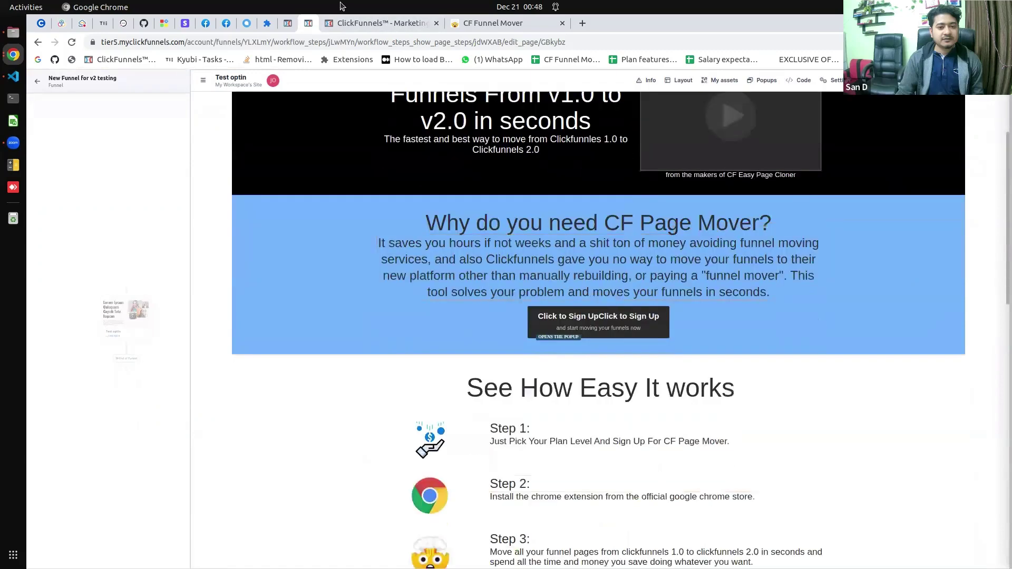
pyautogui.scroll(-6, 534, 477)
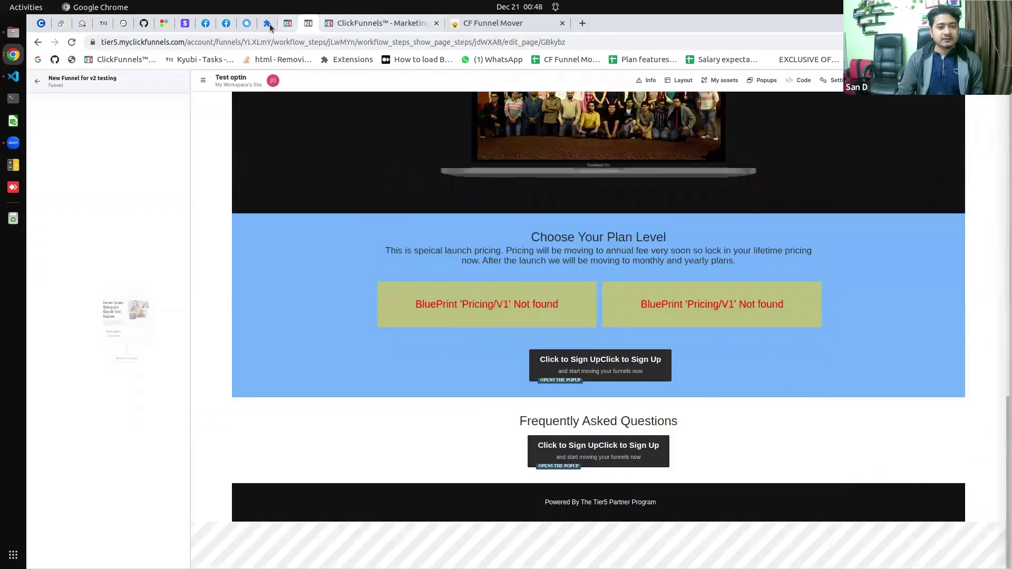
pyautogui.click(375, 22)
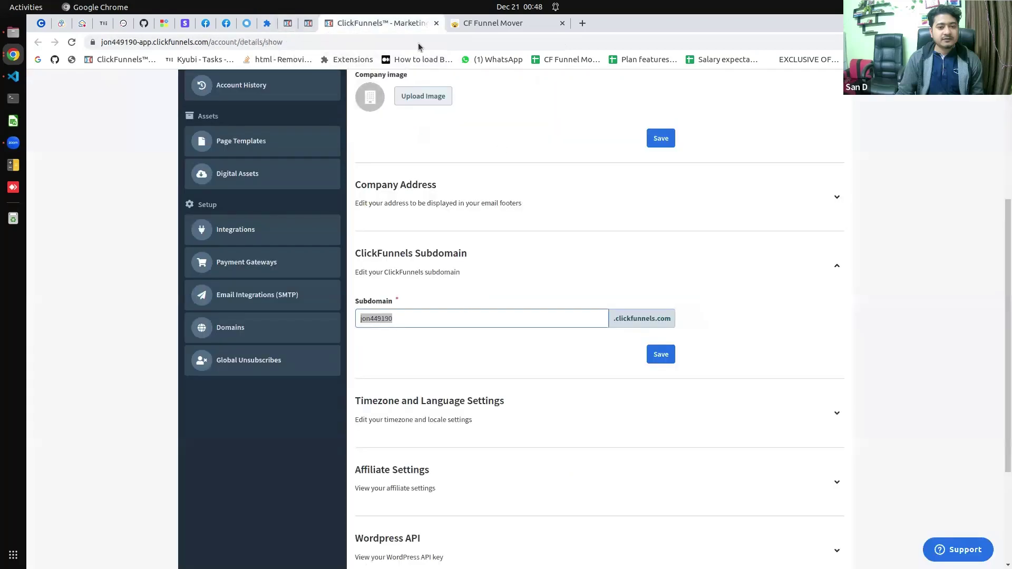
pyautogui.click(503, 25)
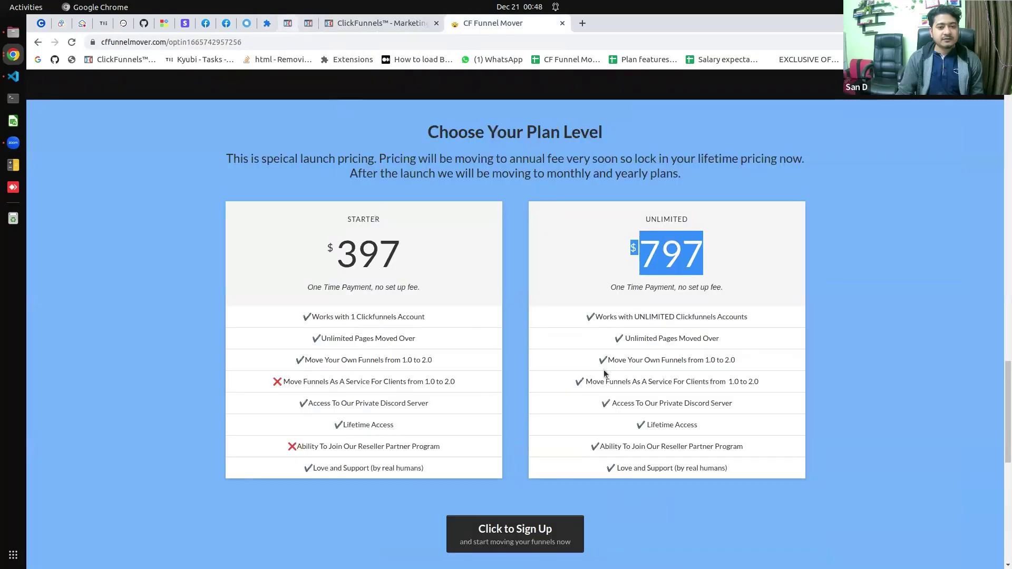
pyautogui.click(309, 23)
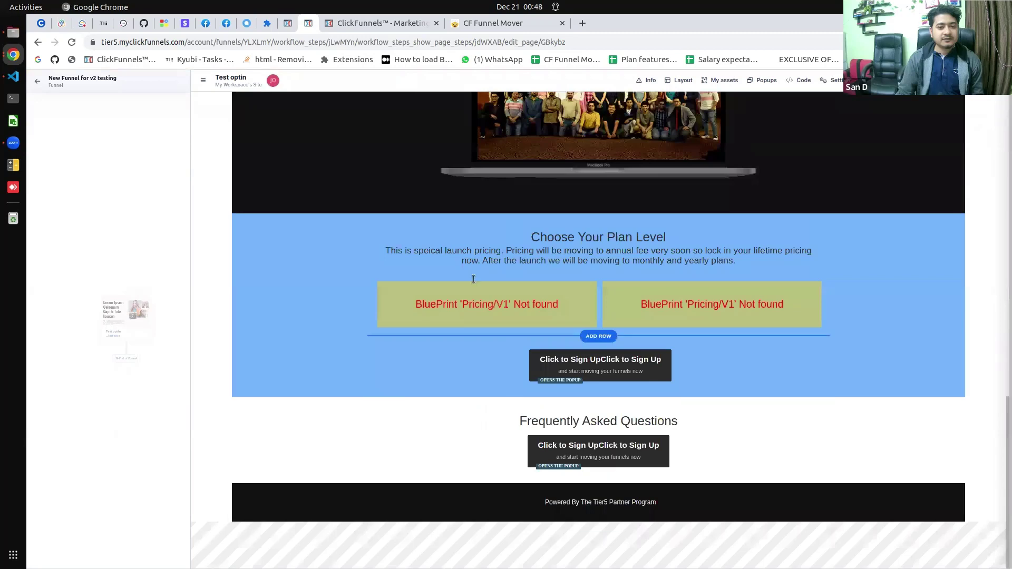
pyautogui.click(391, 24)
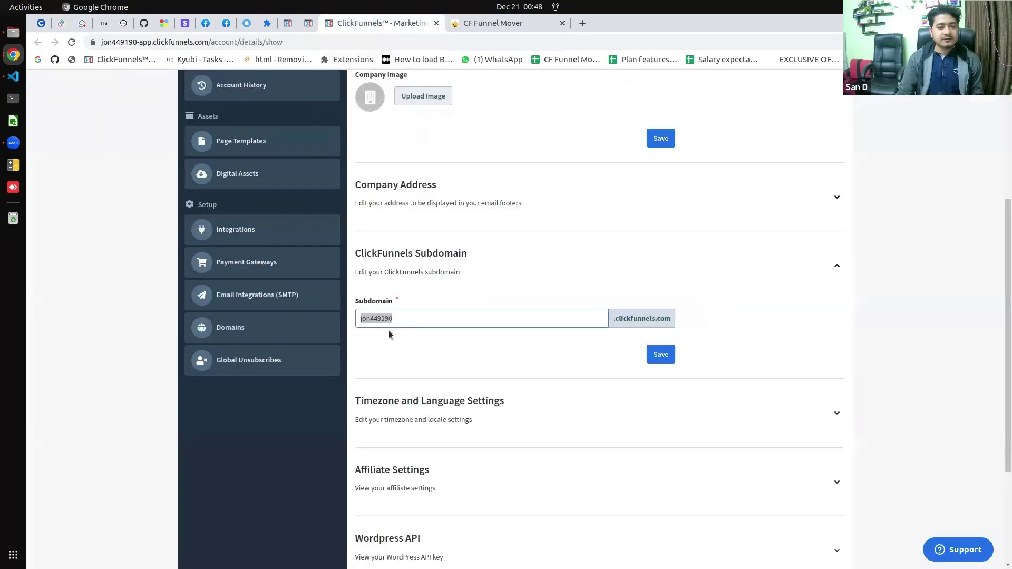
pyautogui.click(505, 22)
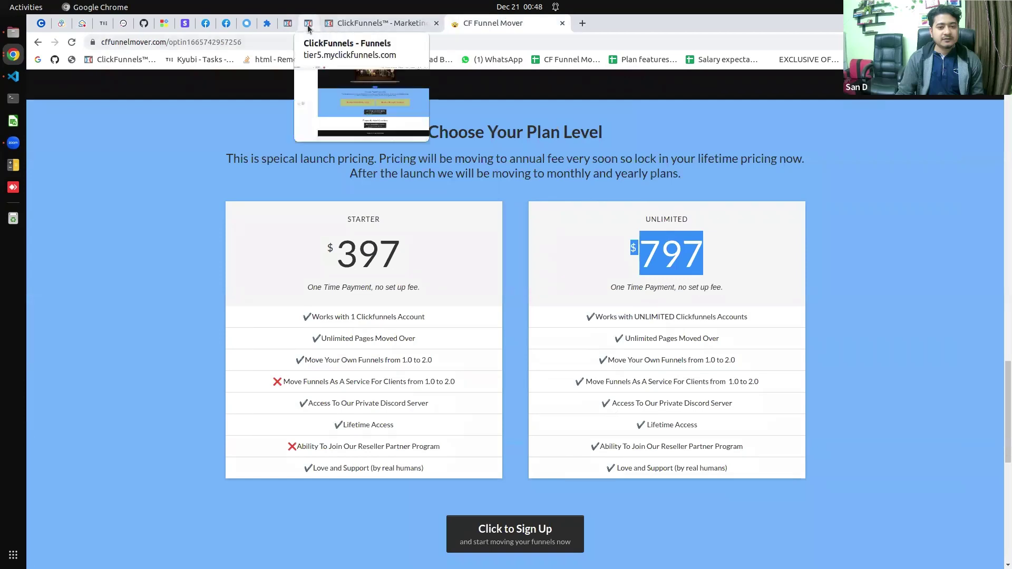
pyautogui.hotkey('ctrl', 'pageup')
pyautogui.hotkey('ctrl', 'pageup')
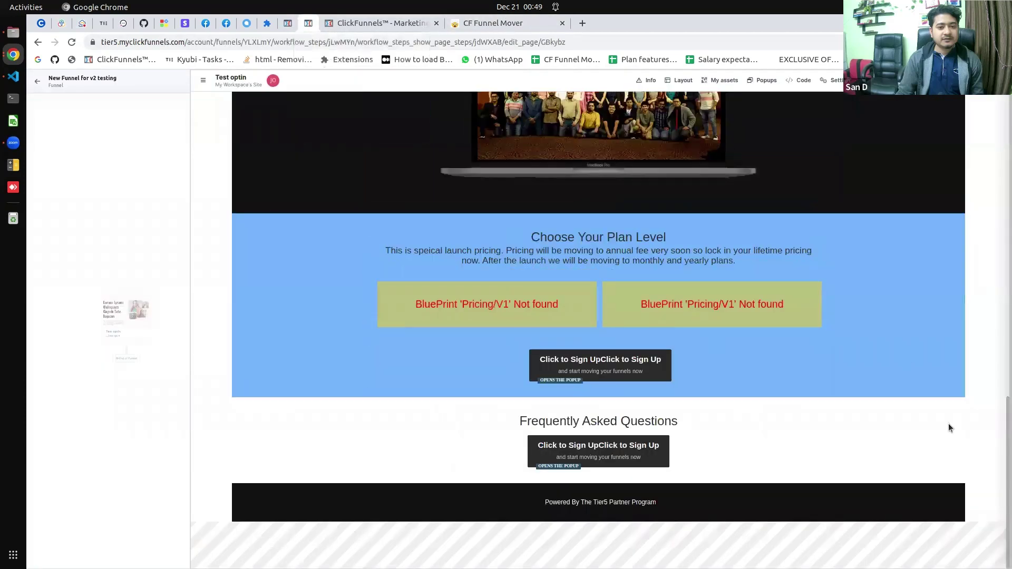
pyautogui.moveTo(1002, 390); pyautogui.dragTo(986, 101)
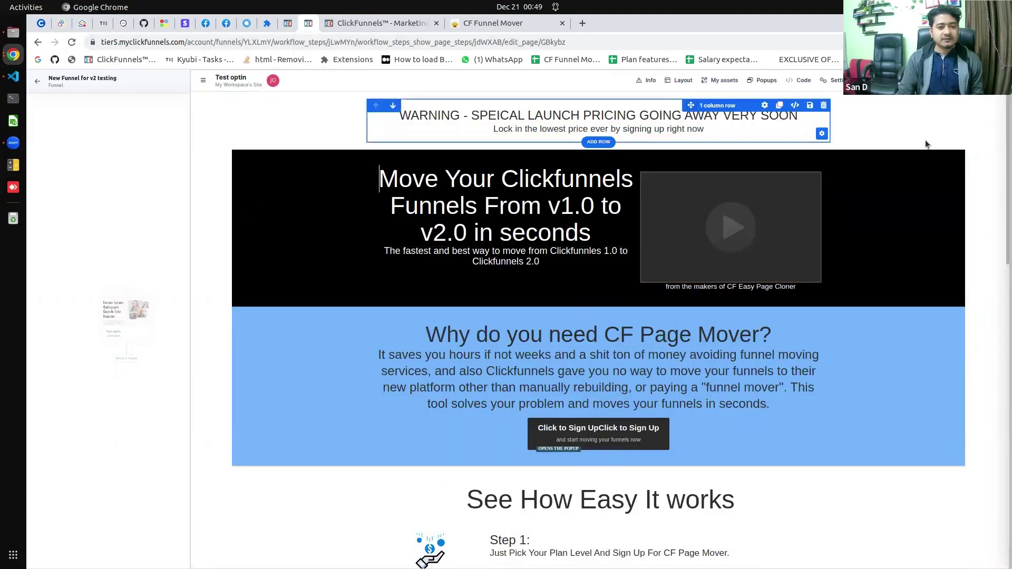
# Step: Preview the 'Test optin' page and scroll through it down to 'Choose Your Plan Level'
pyautogui.click(662, 429)
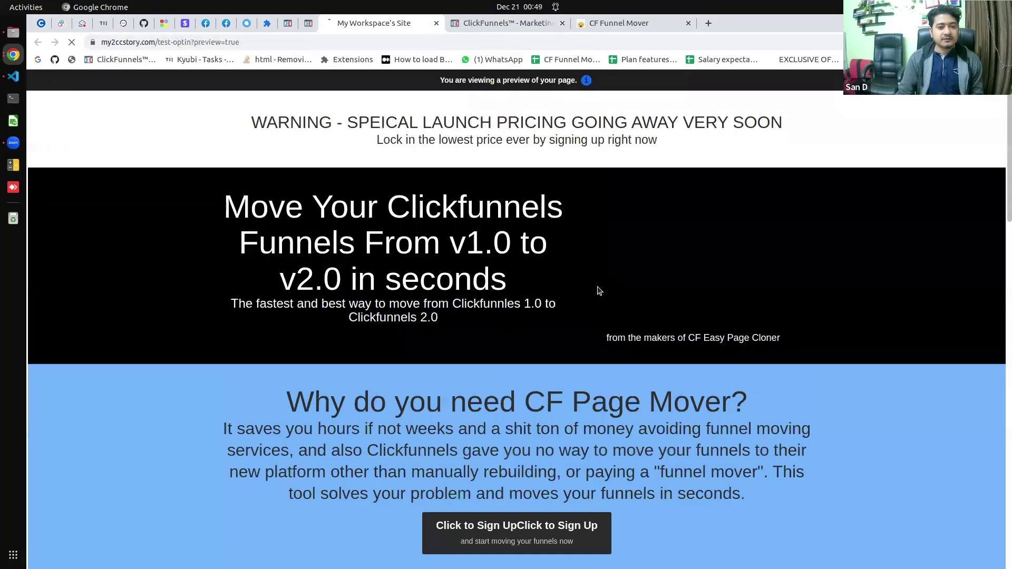
pyautogui.scroll(-1, 994, 215)
pyautogui.scroll(-15, 994, 214)
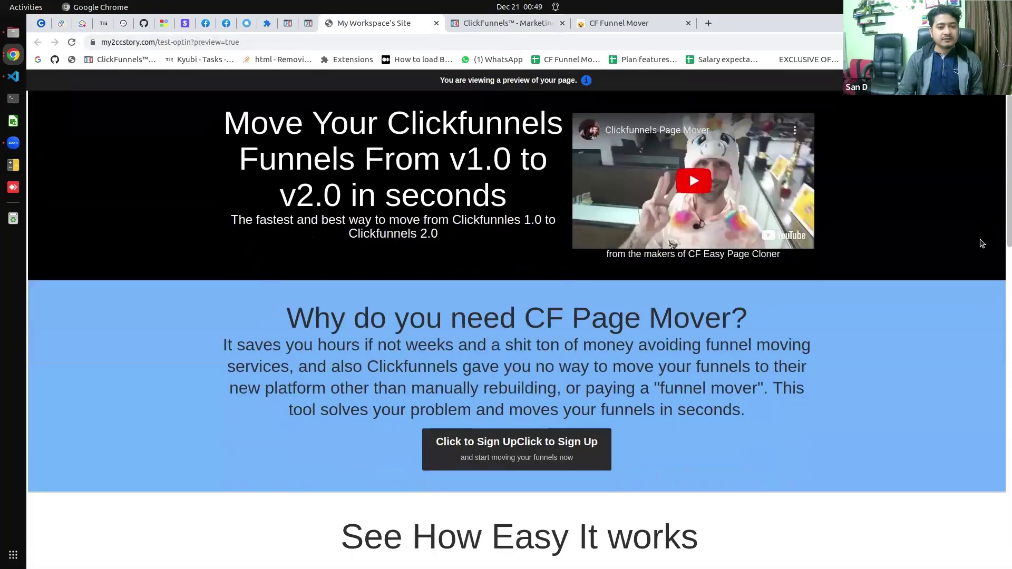
pyautogui.scroll(-5, 983, 240)
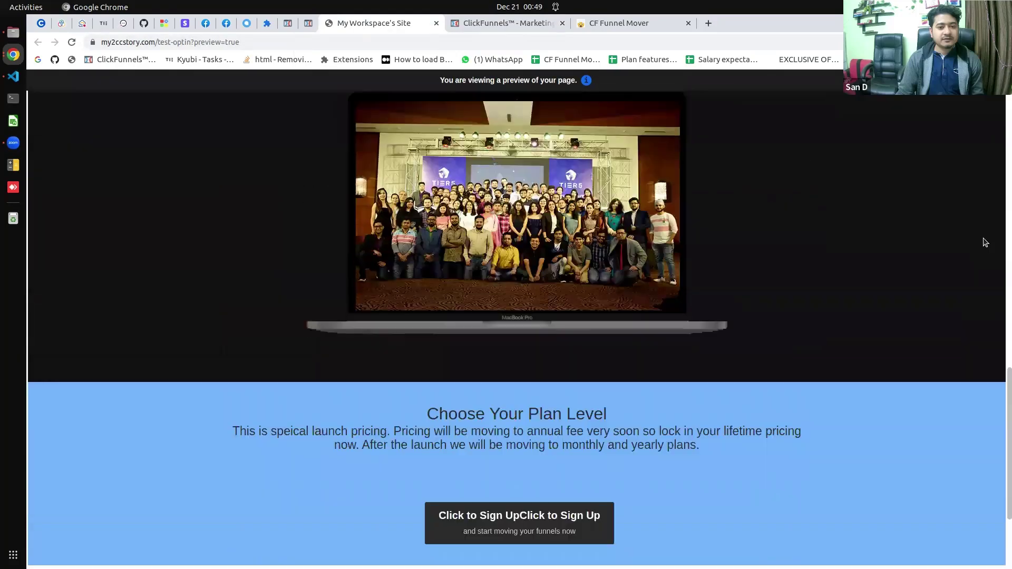
pyautogui.scroll(8, 982, 232)
pyautogui.scroll(10, 978, 233)
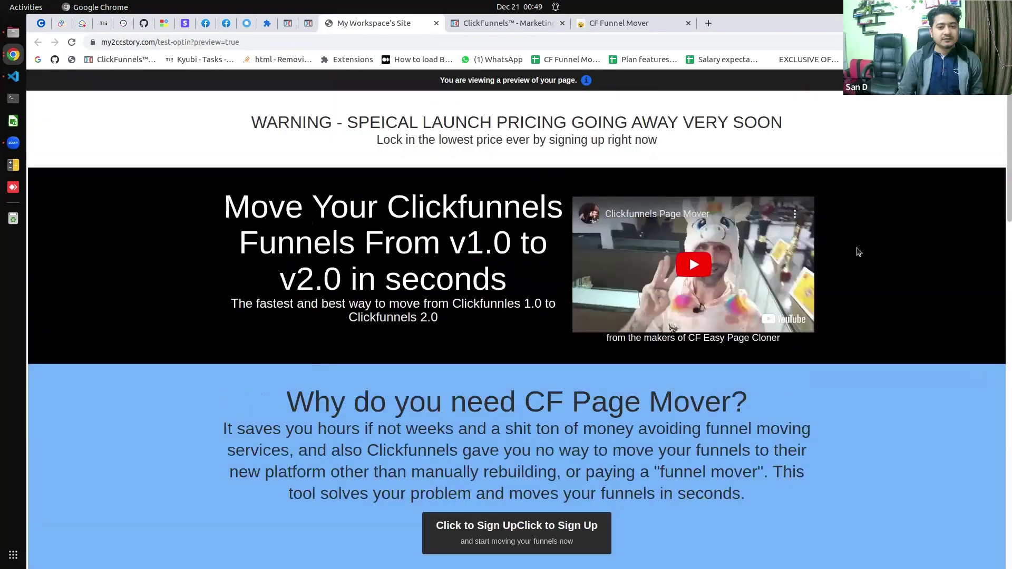
pyautogui.scroll(-10, 885, 264)
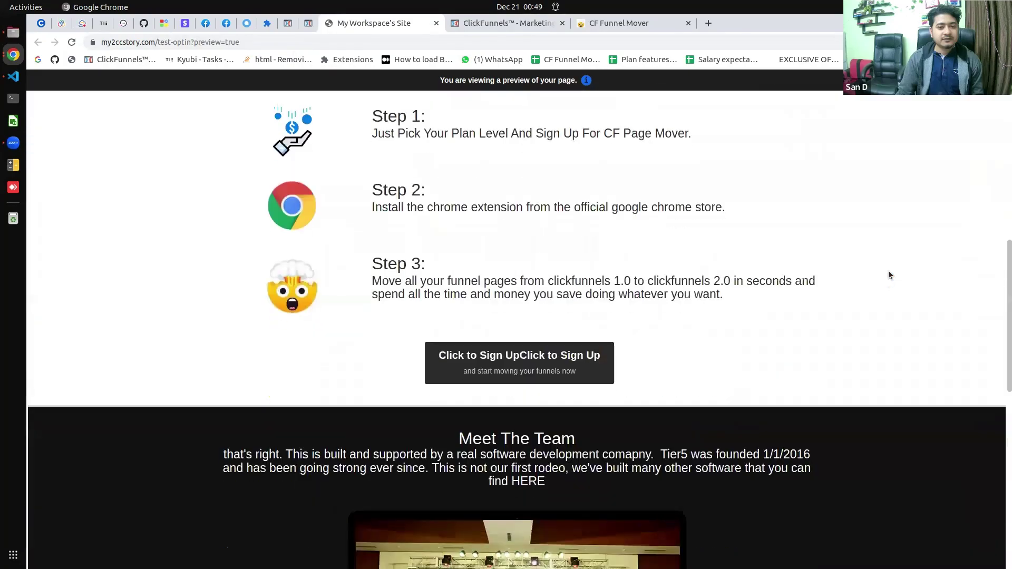
pyautogui.scroll(3, 888, 271)
pyautogui.scroll(3, 891, 270)
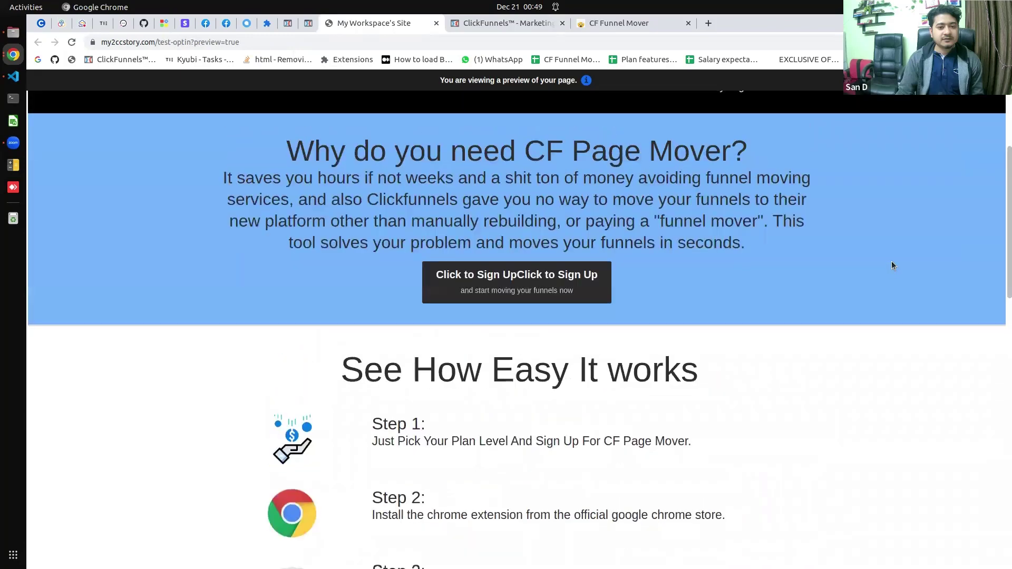
pyautogui.scroll(5, 891, 263)
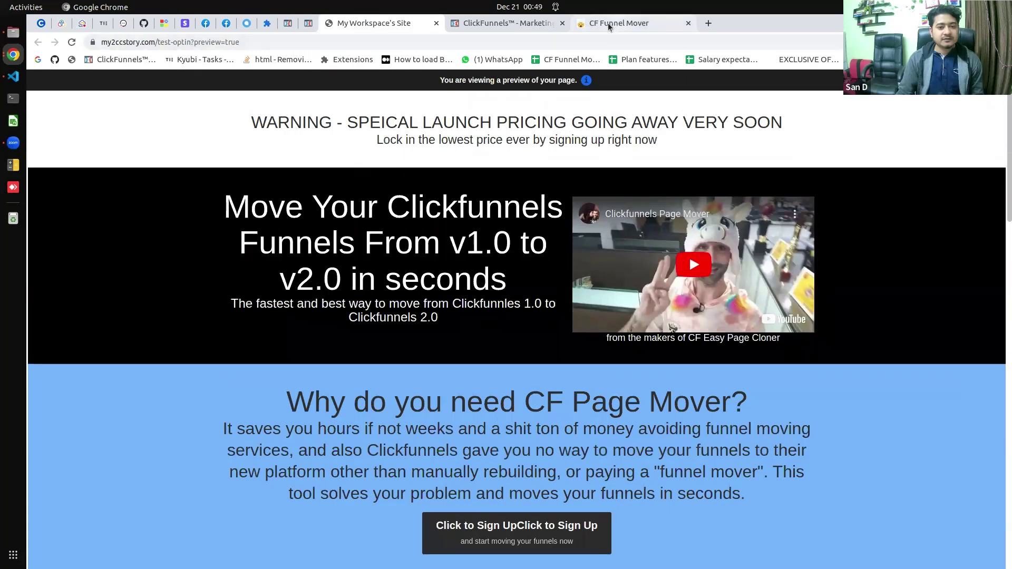
pyautogui.click(593, 31)
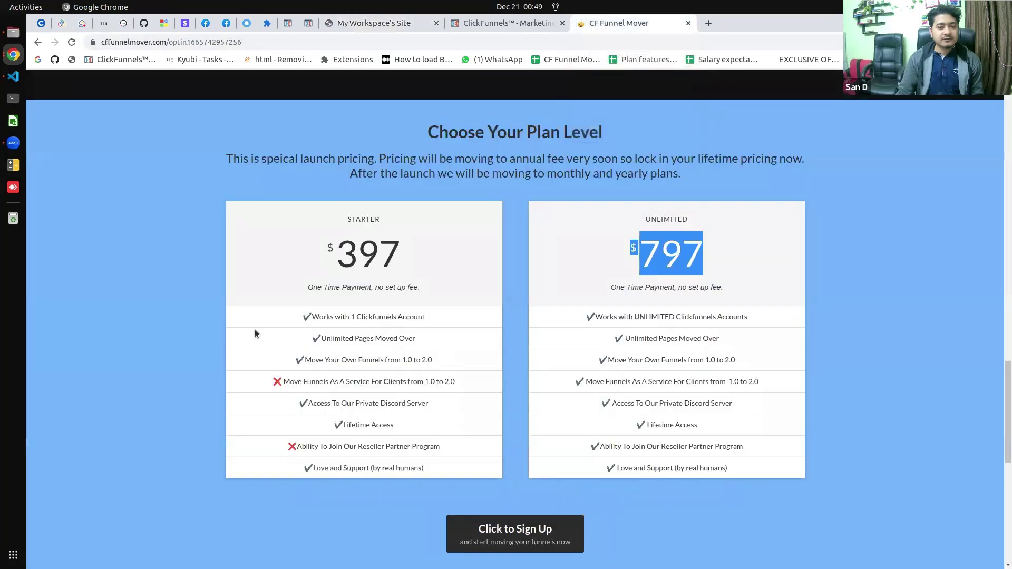
pyautogui.scroll(1, 220, 315)
pyautogui.scroll(13, 220, 315)
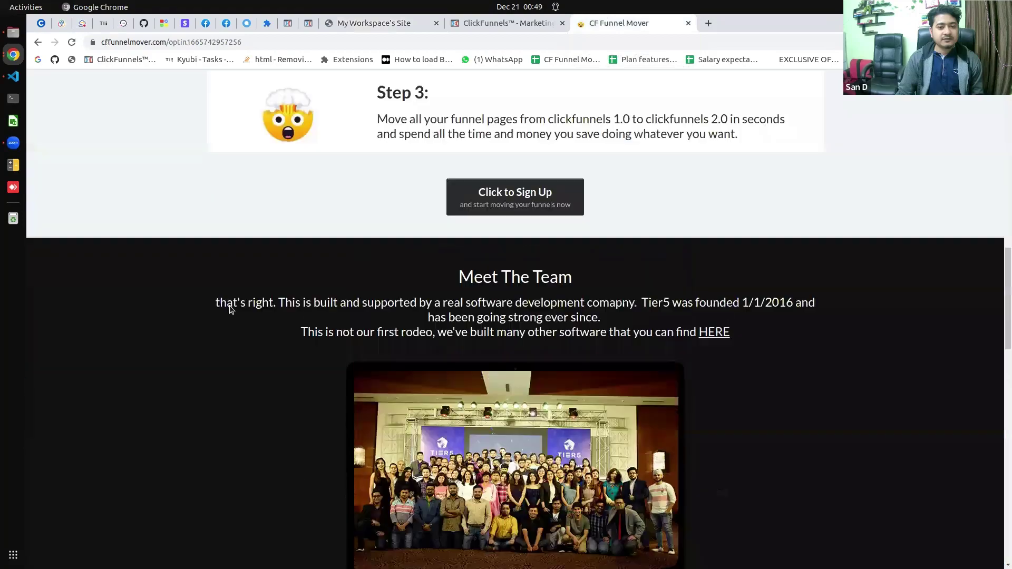
pyautogui.scroll(14, 236, 301)
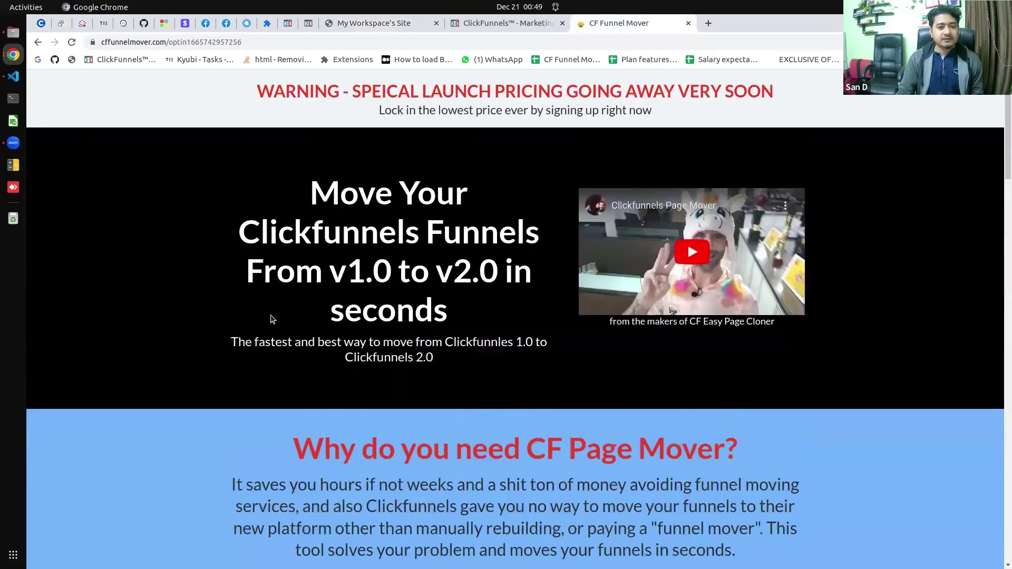
pyautogui.scroll(1, 276, 311)
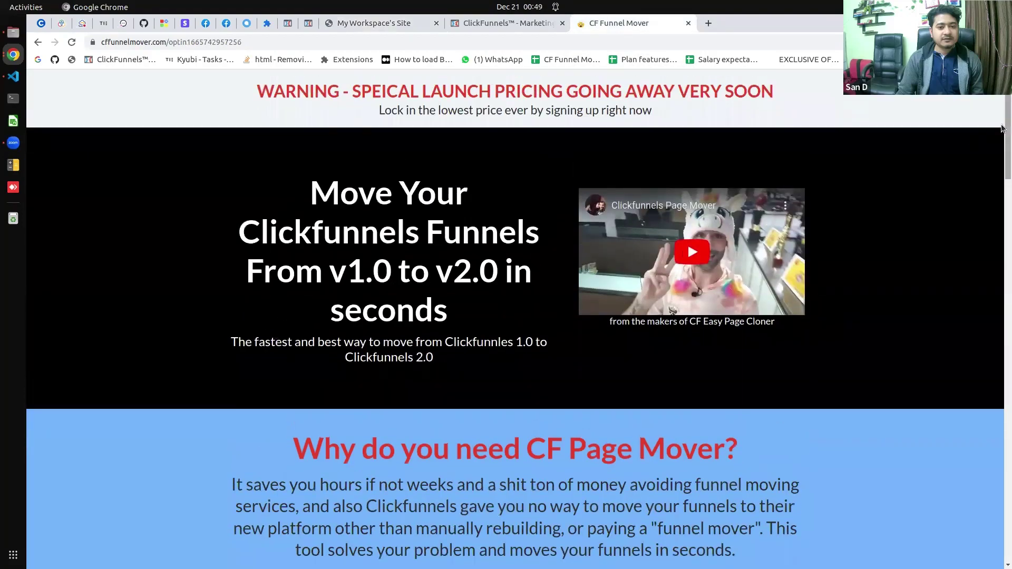
pyautogui.scroll(-20, 983, 207)
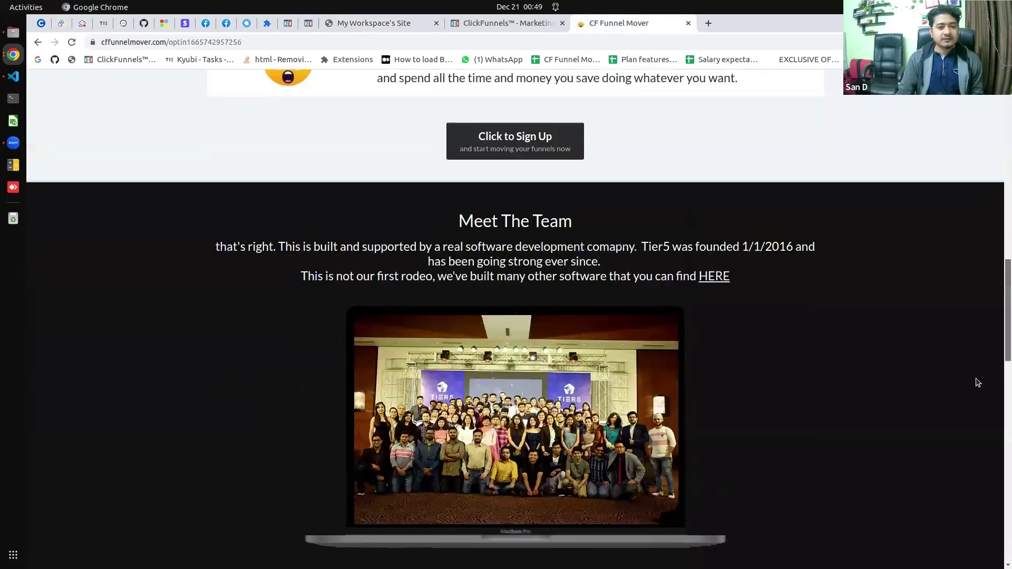
pyautogui.scroll(20, 978, 176)
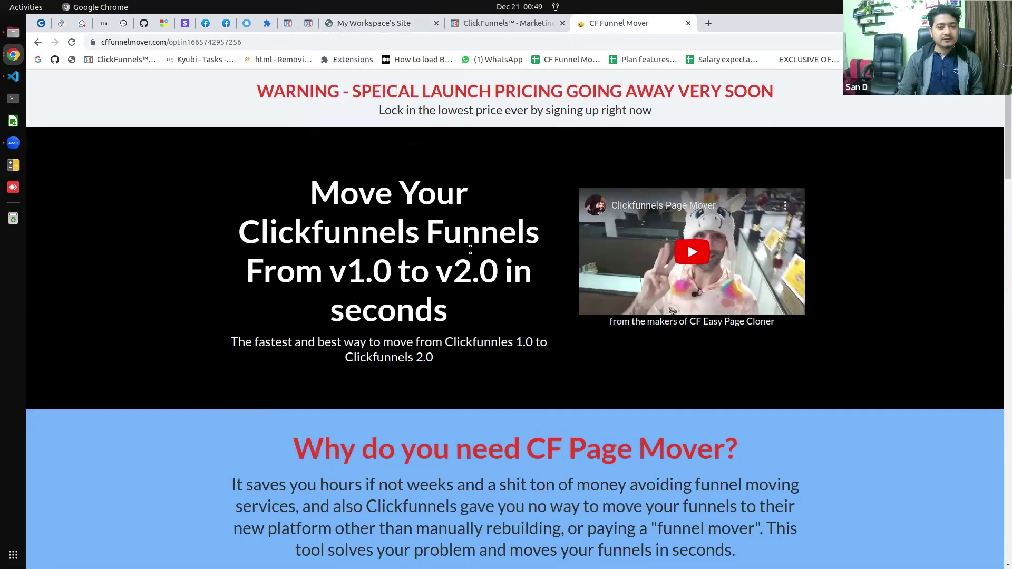
# Step: In ClickFunnels 1.0, delete the empty three-column row under the warning banner, then return to 2.0
pyautogui.click(289, 24)
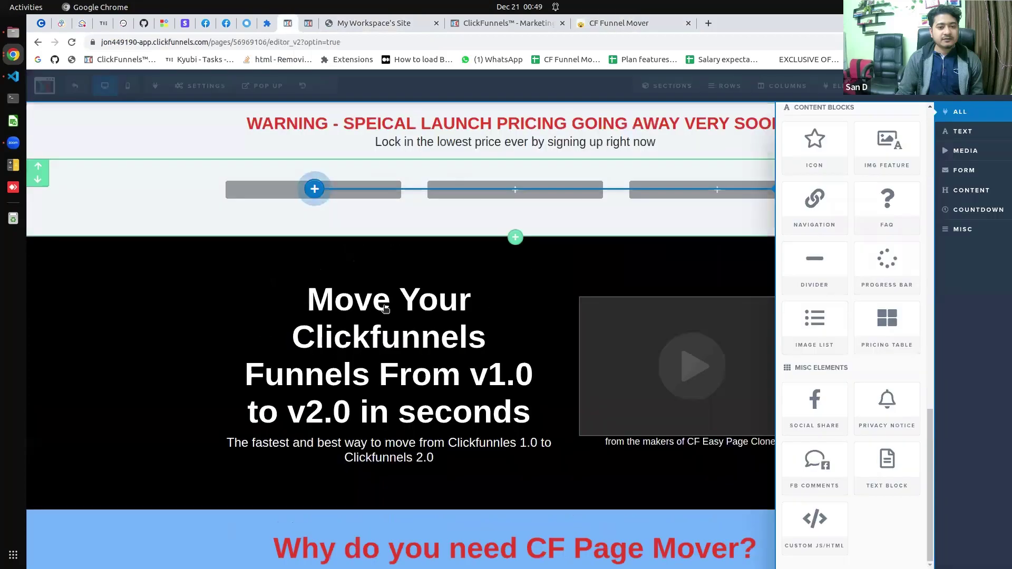
pyautogui.click(436, 222)
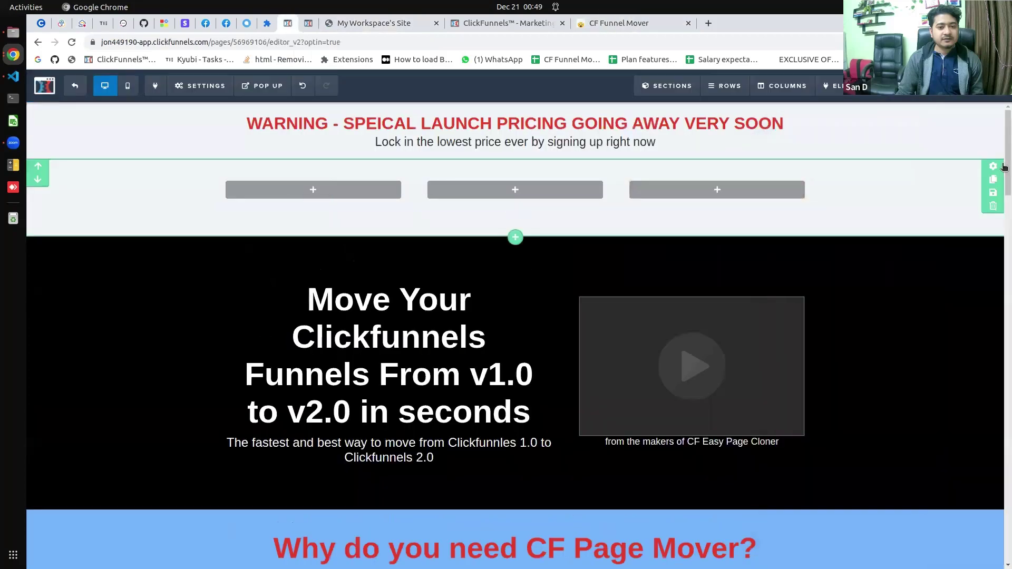
pyautogui.click(993, 206)
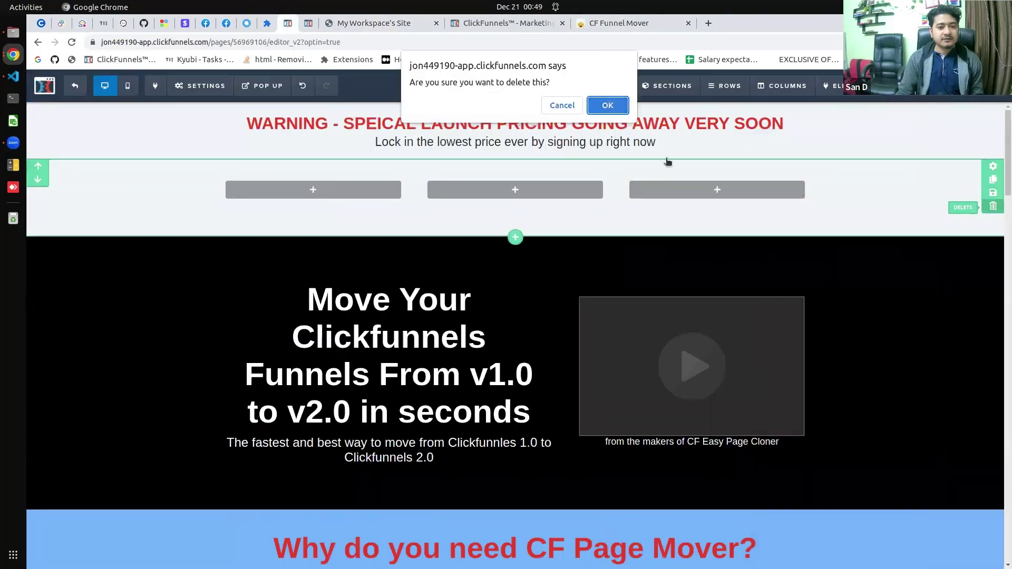
pyautogui.click(608, 105)
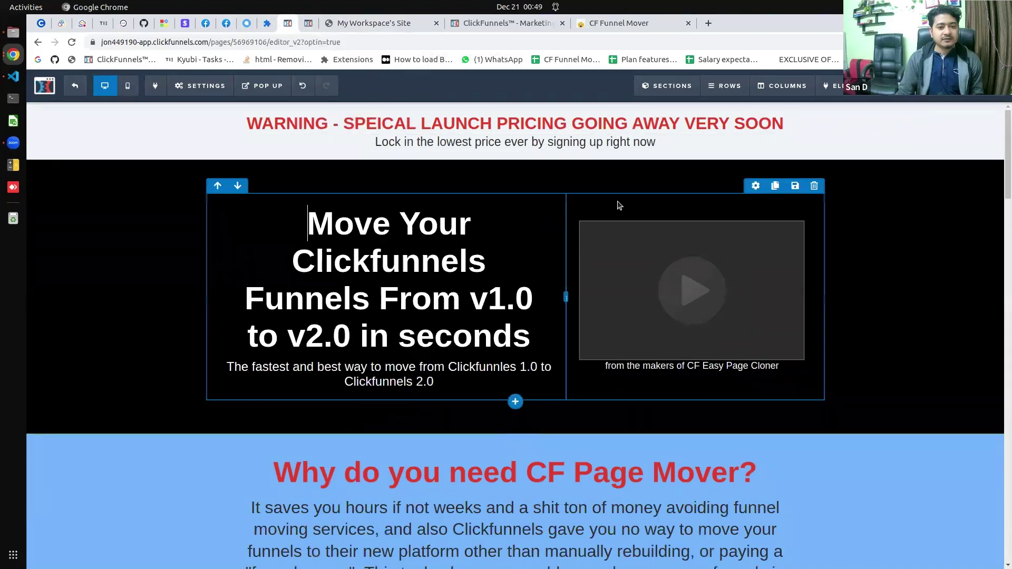
pyautogui.click(308, 29)
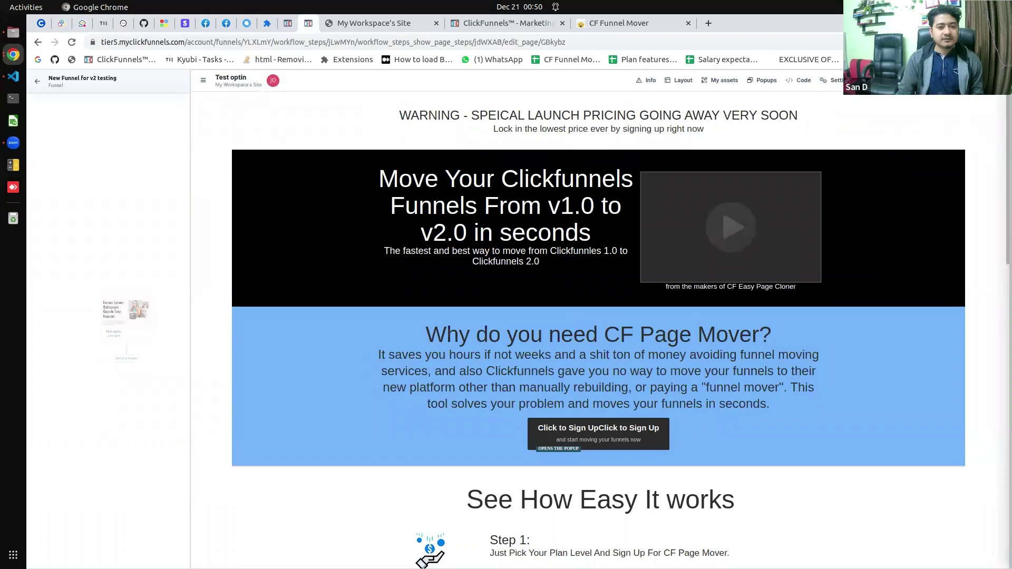
# Step: Open CF Funnel Mover's Manage Accounts page showing the approved ClickFunnels domain
pyautogui.click(931, 43)
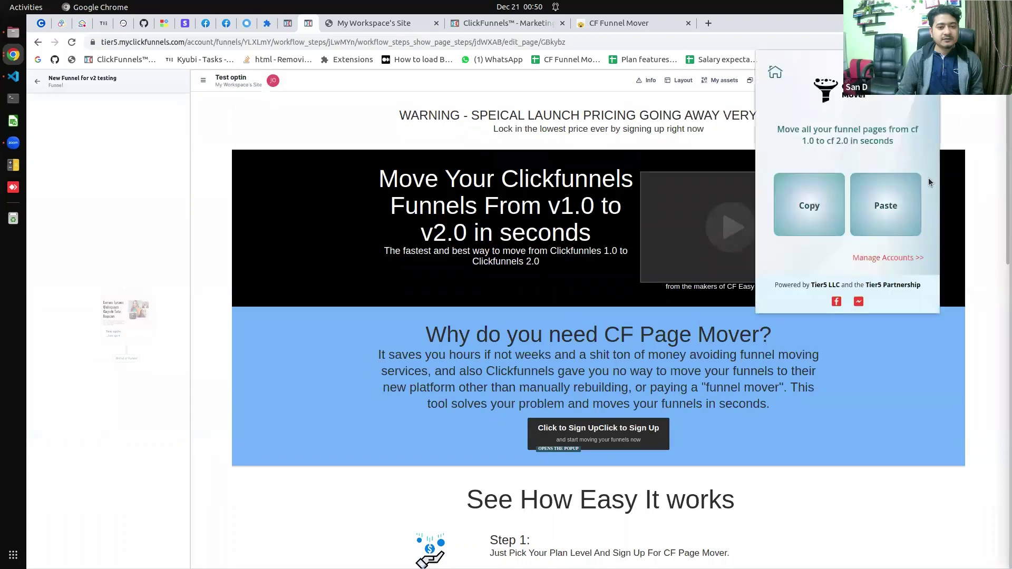
pyautogui.click(898, 258)
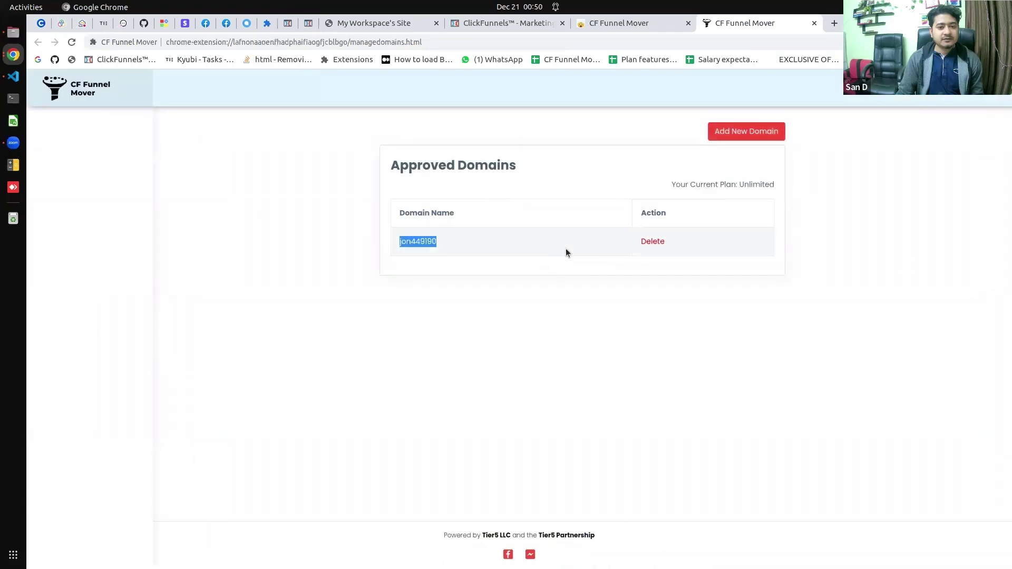
pyautogui.click(615, 26)
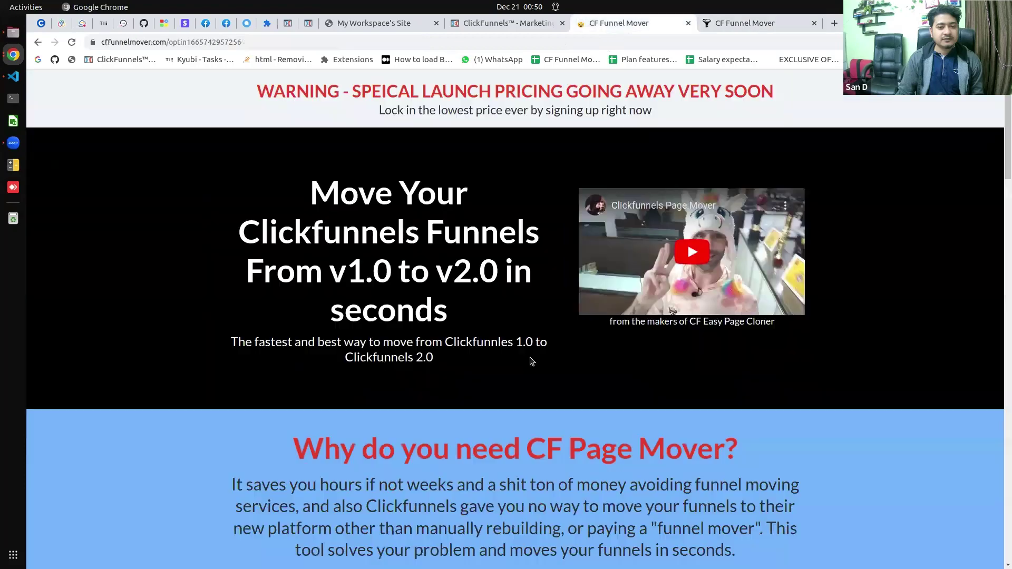
pyautogui.scroll(-20, 996, 211)
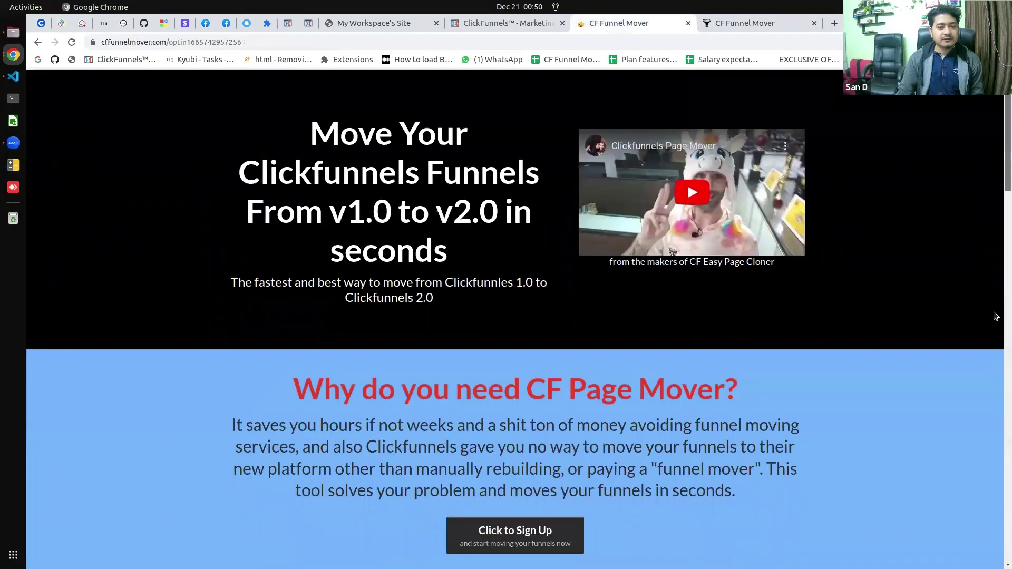
pyautogui.scroll(-4, 345, 377)
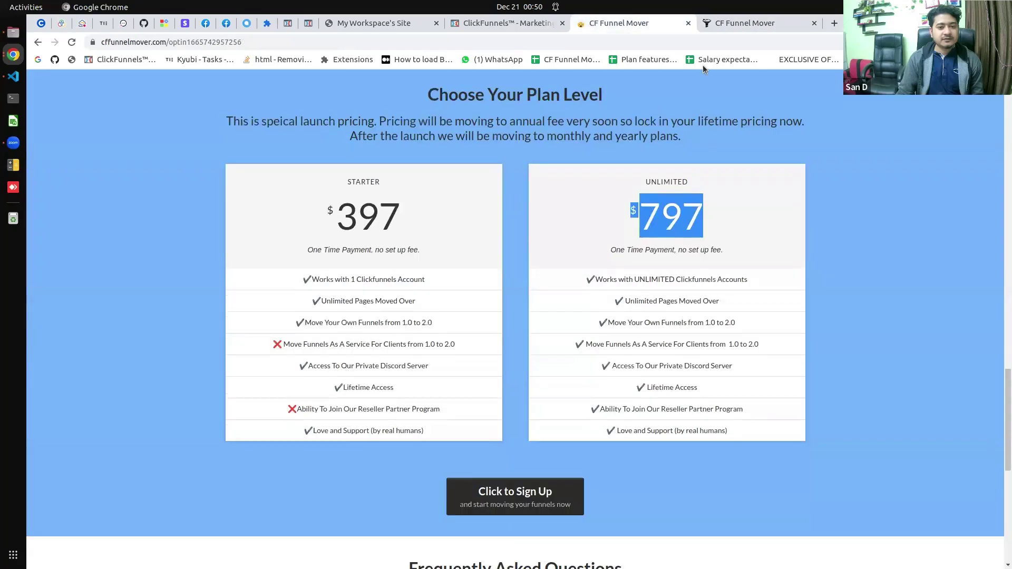
pyautogui.click(759, 23)
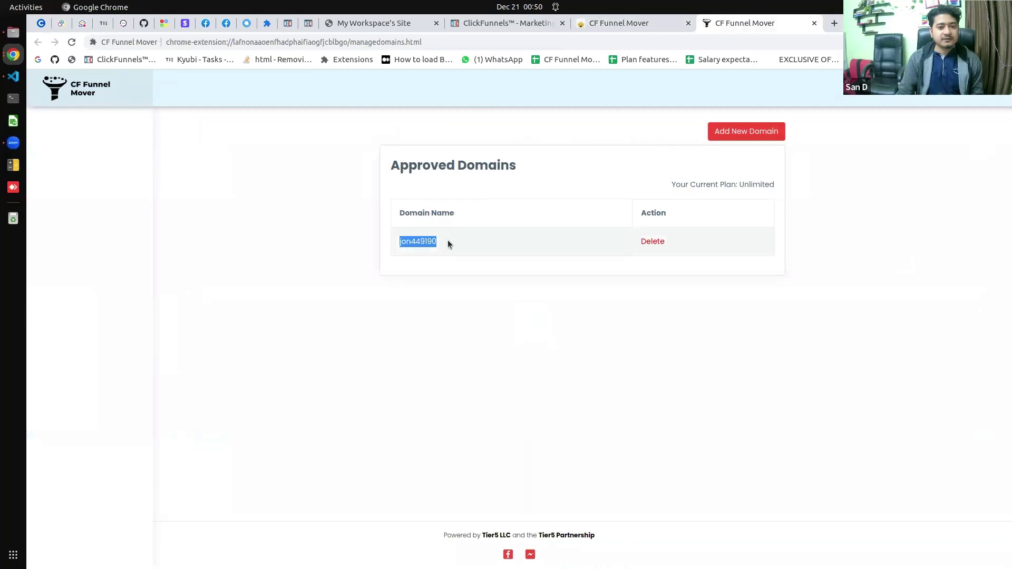
pyautogui.moveTo(449, 243); pyautogui.dragTo(393, 254)
pyautogui.moveTo(388, 246); pyautogui.dragTo(397, 239)
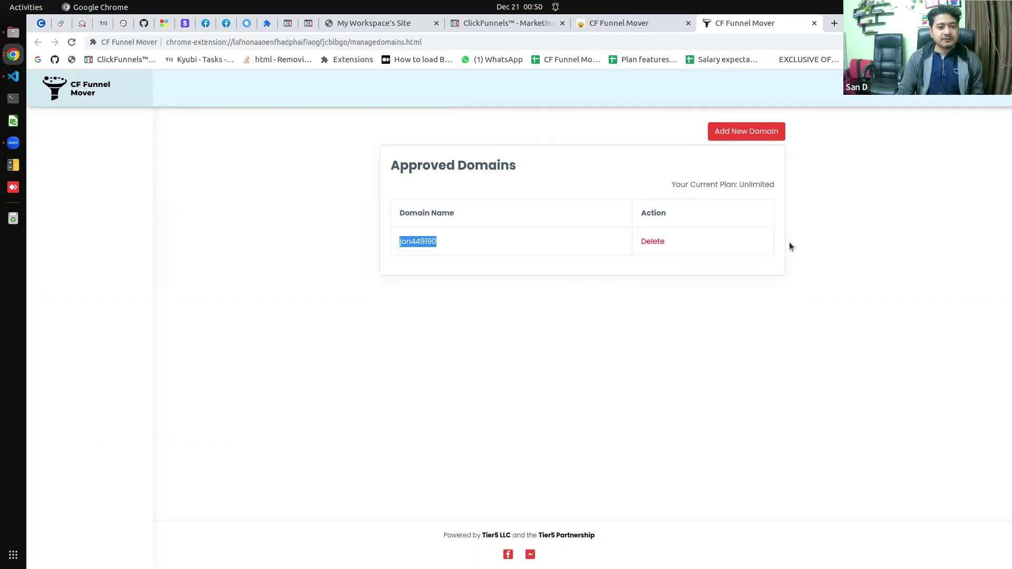
pyautogui.moveTo(740, 186); pyautogui.dragTo(788, 192)
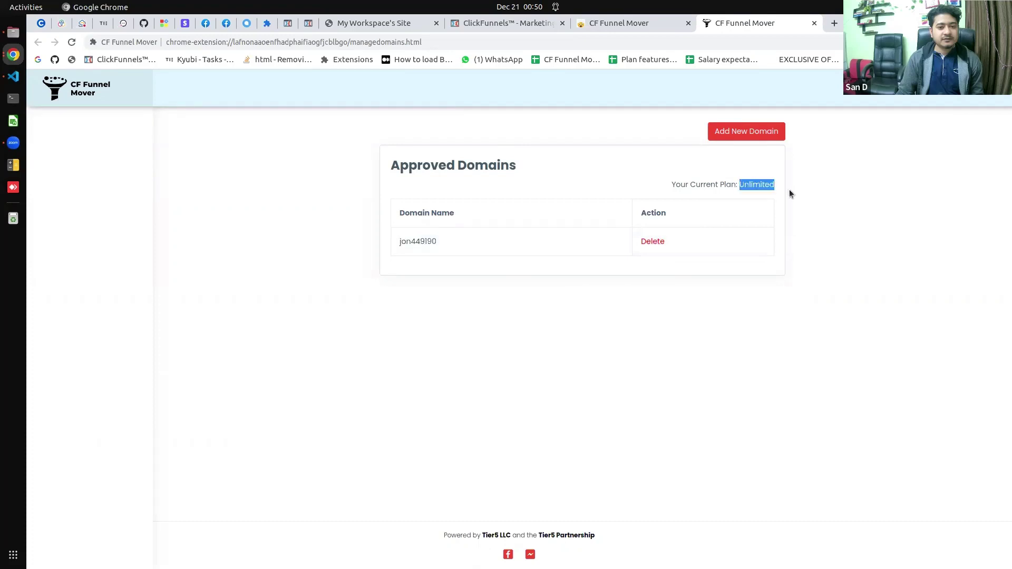
pyautogui.click(760, 185)
pyautogui.doubleClick(759, 186)
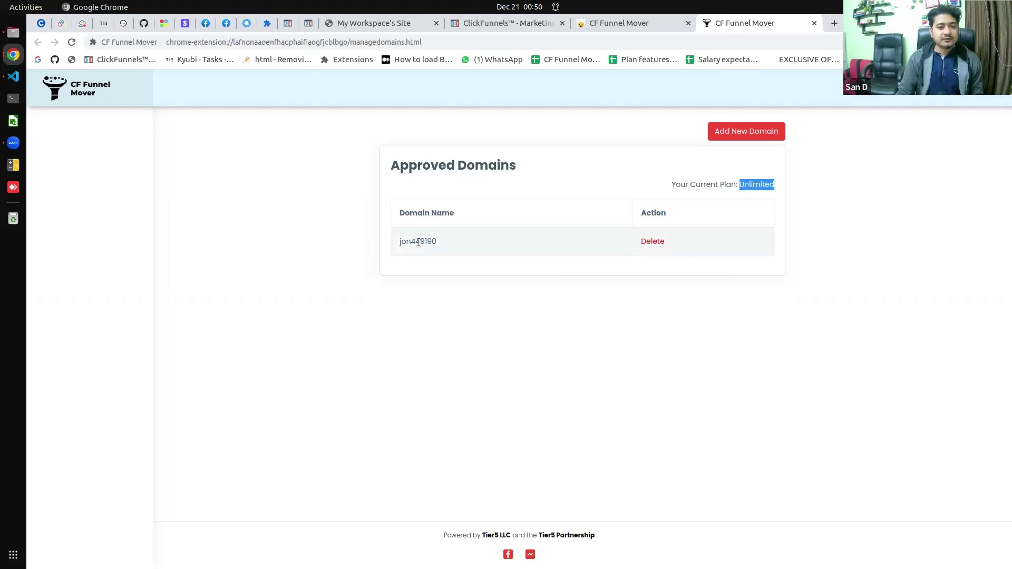
pyautogui.moveTo(399, 244); pyautogui.dragTo(452, 243)
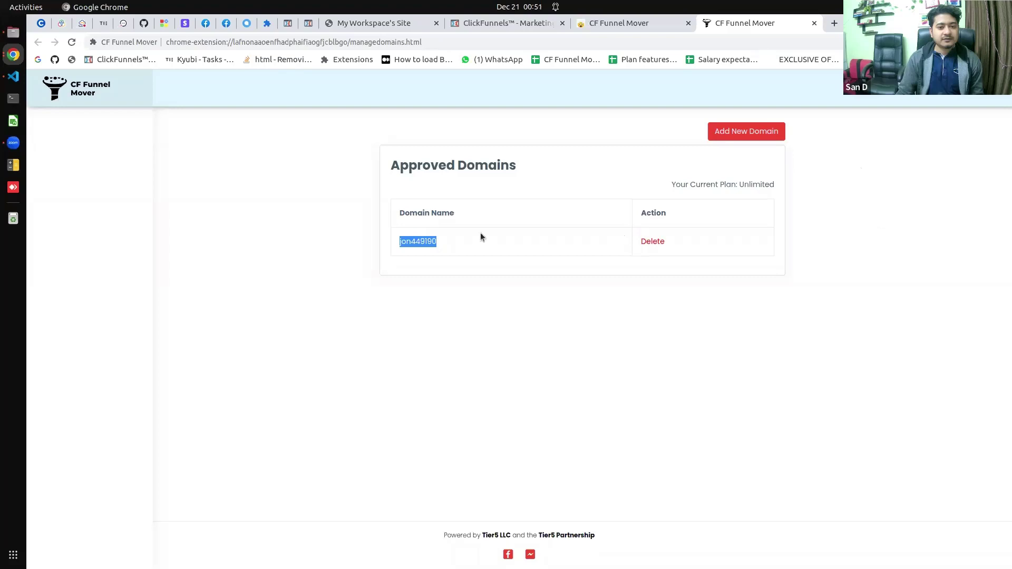
pyautogui.click(442, 239)
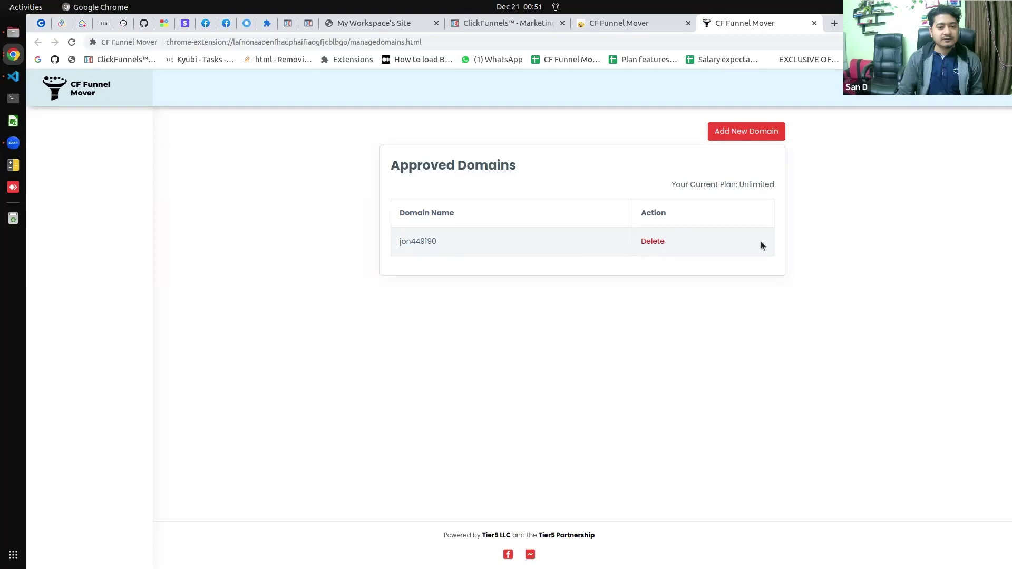
# Step: Open ClickFunnels 1.0 Account Settings and scroll to the ClickFunnels Subdomain section
pyautogui.click(483, 24)
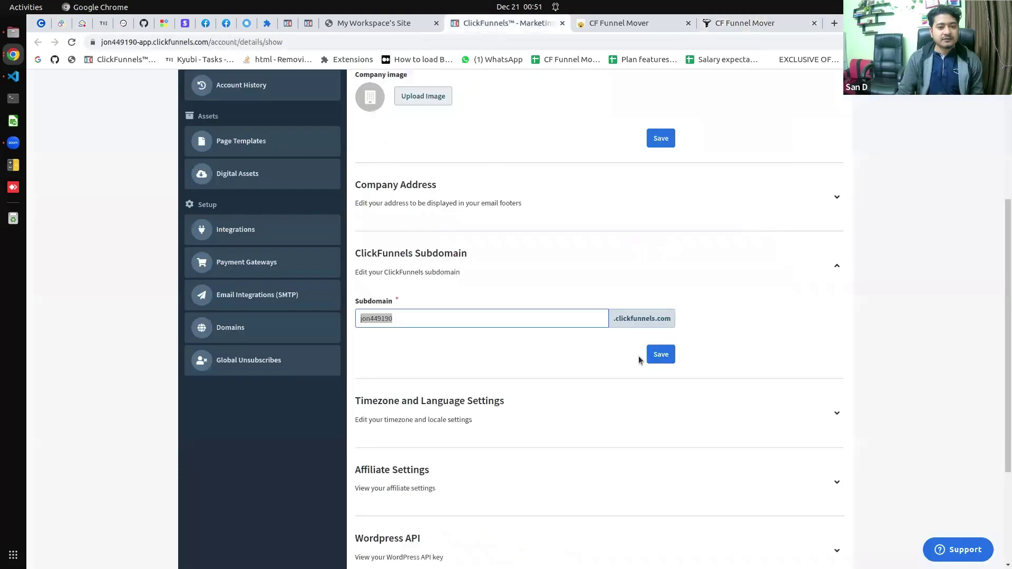
pyautogui.scroll(4, 641, 271)
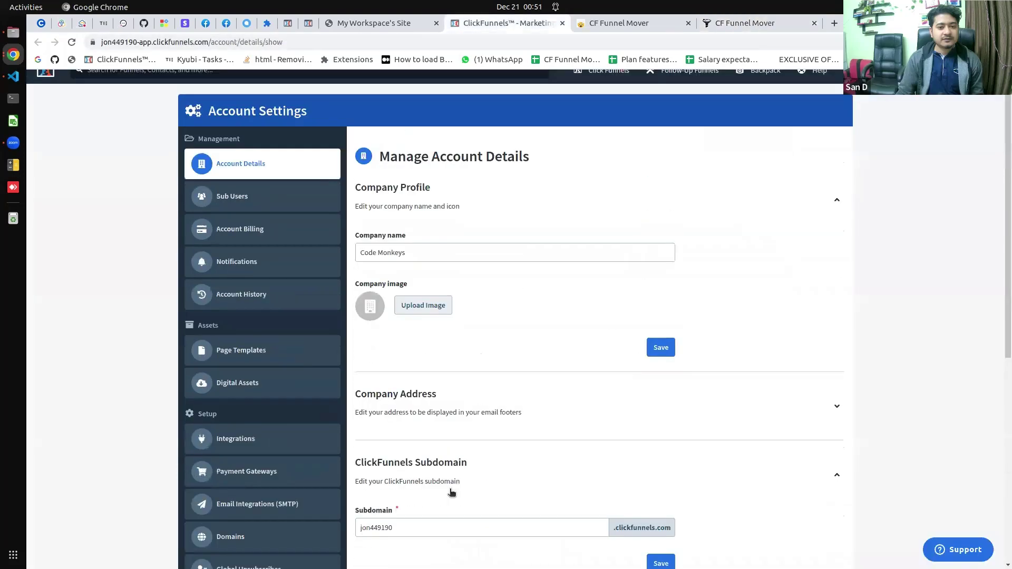
pyautogui.click(856, 87)
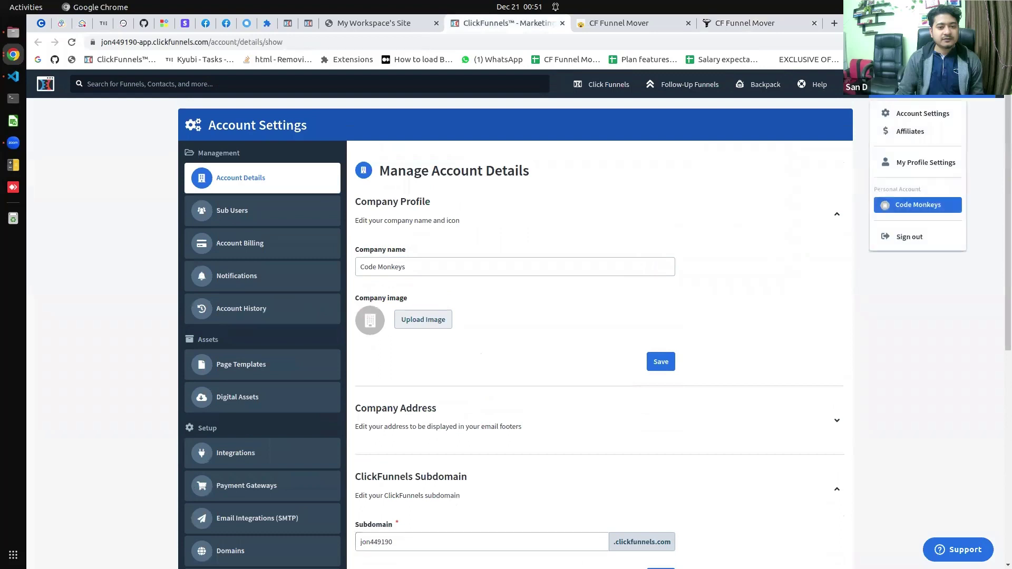
pyautogui.click(915, 115)
pyautogui.scroll(-1, 520, 275)
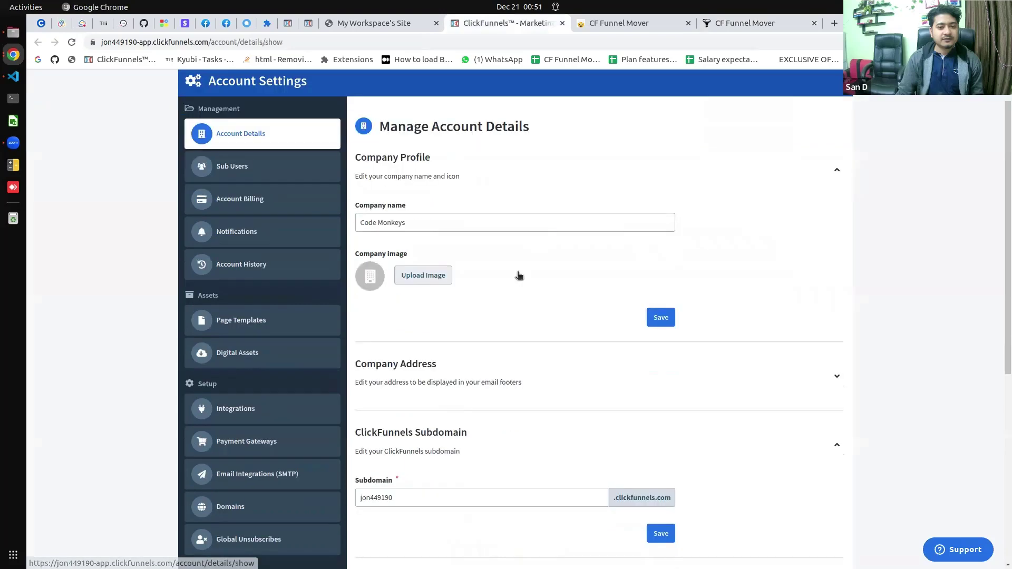
pyautogui.scroll(-4, 519, 275)
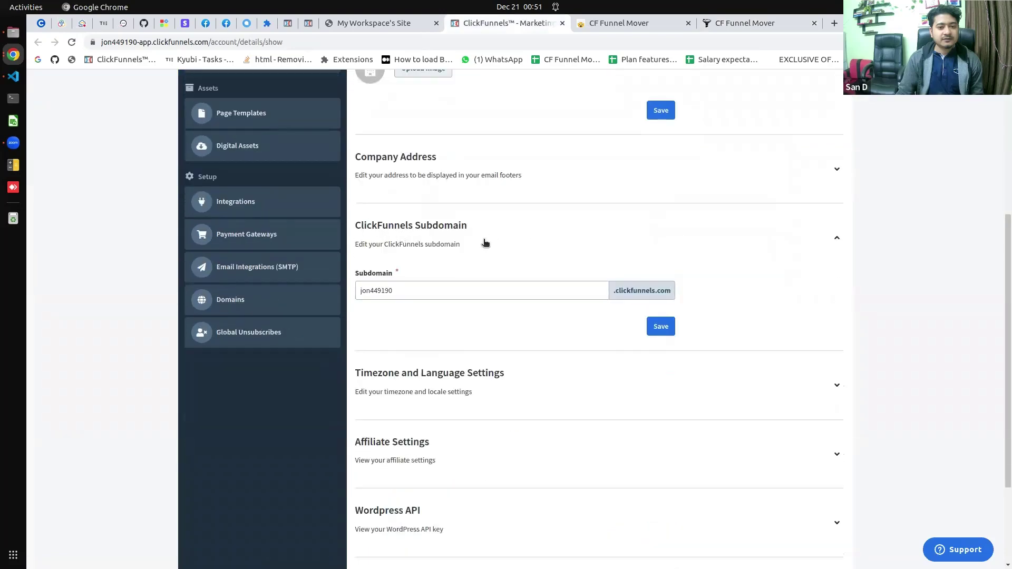